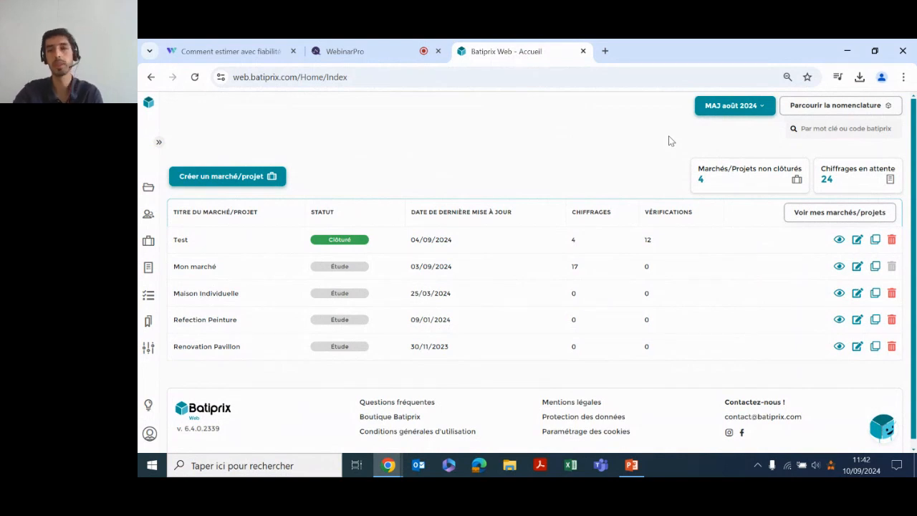
Step: Open the nomenclature and look through the list of trades (corps d'état) down to its end
{"action": "left_click", "coordinate": [846, 111]}
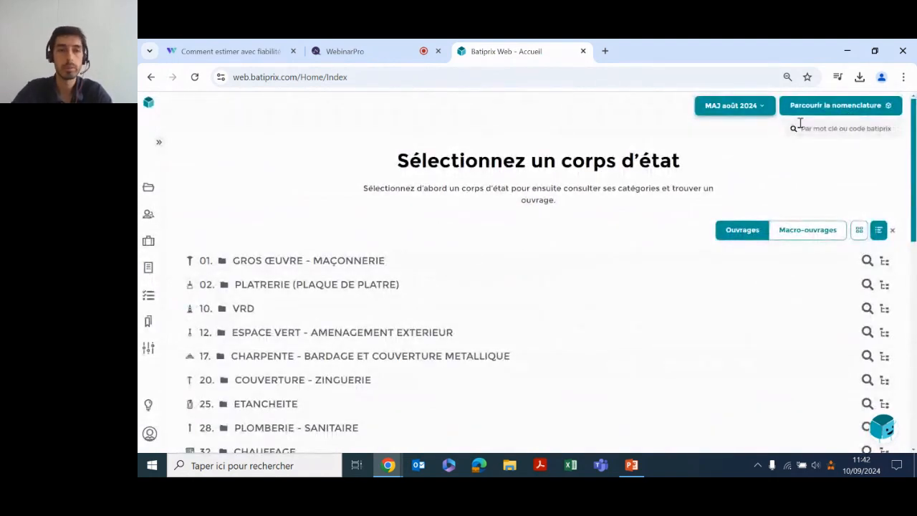
{"action": "scroll", "coordinate": [416, 180], "scroll_direction": "down", "scroll_amount": 1}
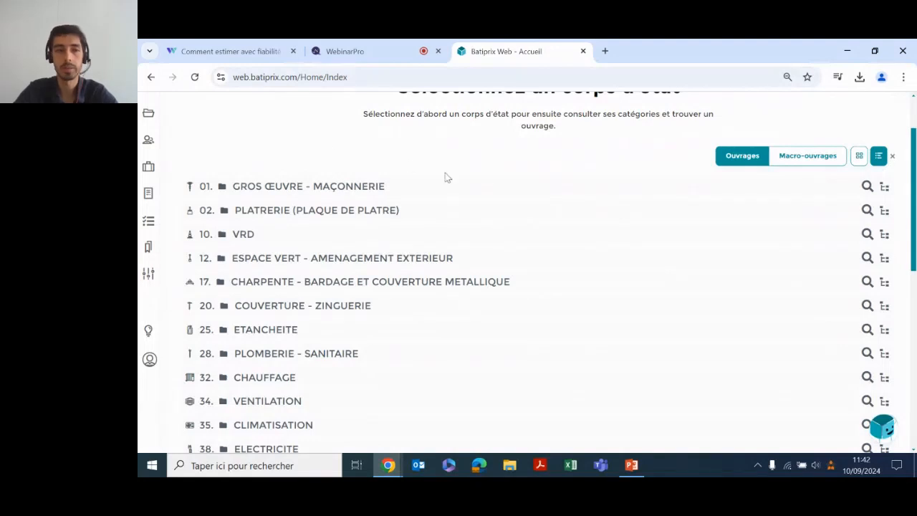
{"action": "scroll", "coordinate": [538, 188], "scroll_direction": "down", "scroll_amount": 1}
{"action": "scroll", "coordinate": [538, 188], "scroll_direction": "down", "scroll_amount": 5}
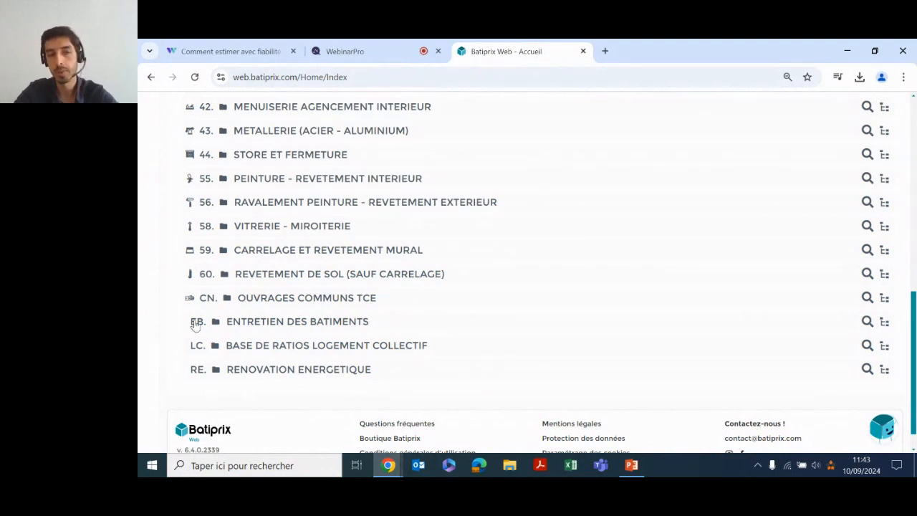
Step: Expand the ENTRETIEN DES BATIMENTS and RENOVATION ENERGETIQUE trades and look through their categories
{"action": "left_click", "coordinate": [261, 323]}
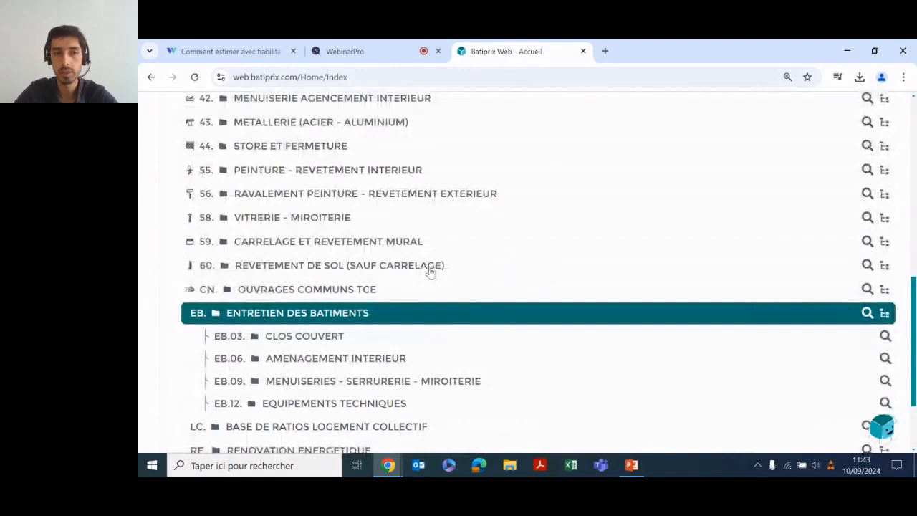
{"action": "scroll", "coordinate": [430, 270], "scroll_direction": "down", "scroll_amount": 1}
{"action": "left_click", "coordinate": [306, 381]}
{"action": "scroll", "coordinate": [458, 315], "scroll_direction": "down", "scroll_amount": 1}
{"action": "scroll", "coordinate": [475, 303], "scroll_direction": "down", "scroll_amount": 1}
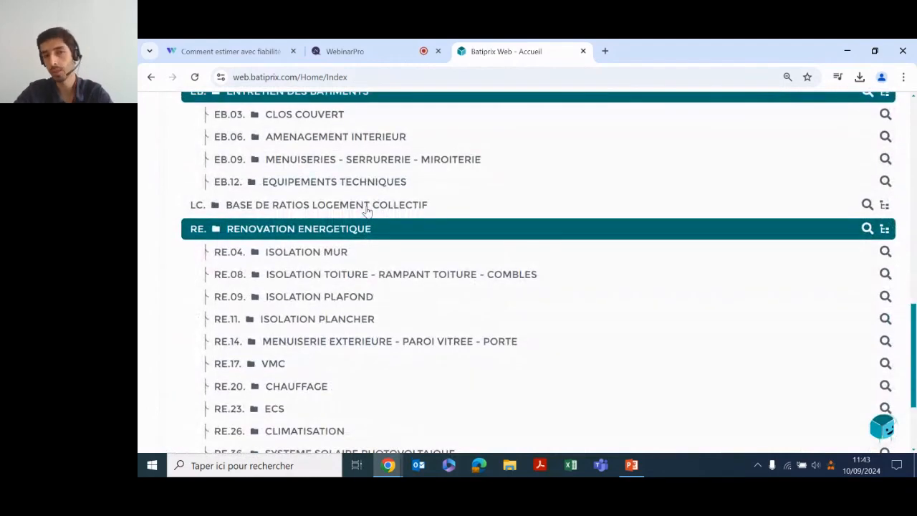
{"action": "scroll", "coordinate": [332, 344], "scroll_direction": "up", "scroll_amount": 1}
{"action": "scroll", "coordinate": [331, 344], "scroll_direction": "down", "scroll_amount": 2}
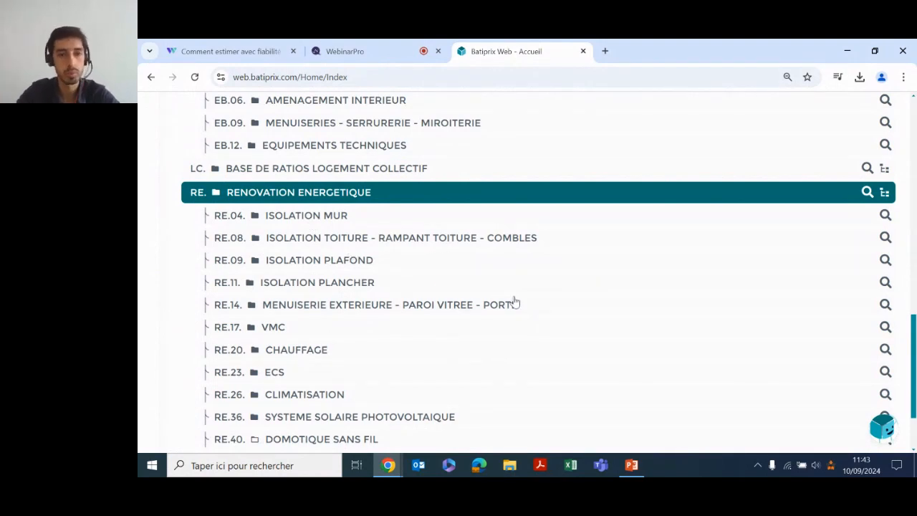
{"action": "scroll", "coordinate": [513, 302], "scroll_direction": "down", "scroll_amount": 1}
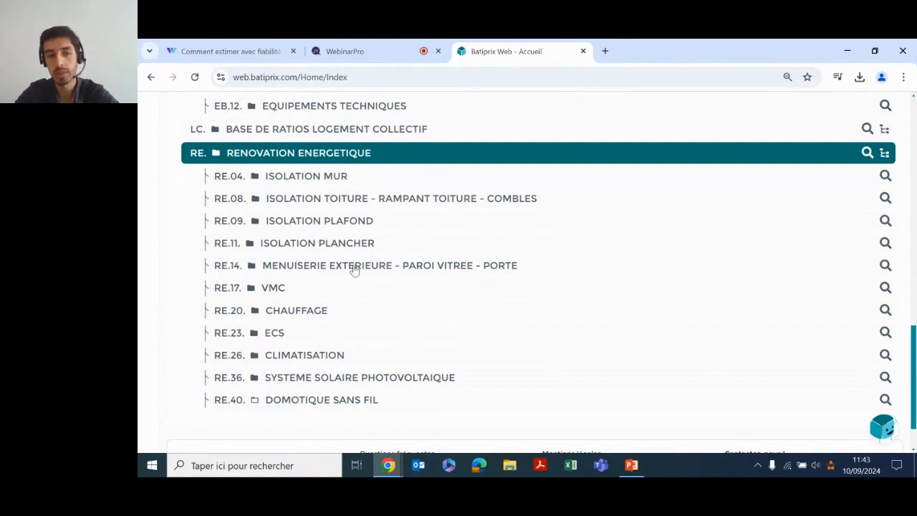
Step: Under ISOLATION MUR, expand exterior insulation (ITE) and examine its Travaux énergétique and Travaux induits subcategories
{"action": "left_click", "coordinate": [312, 182]}
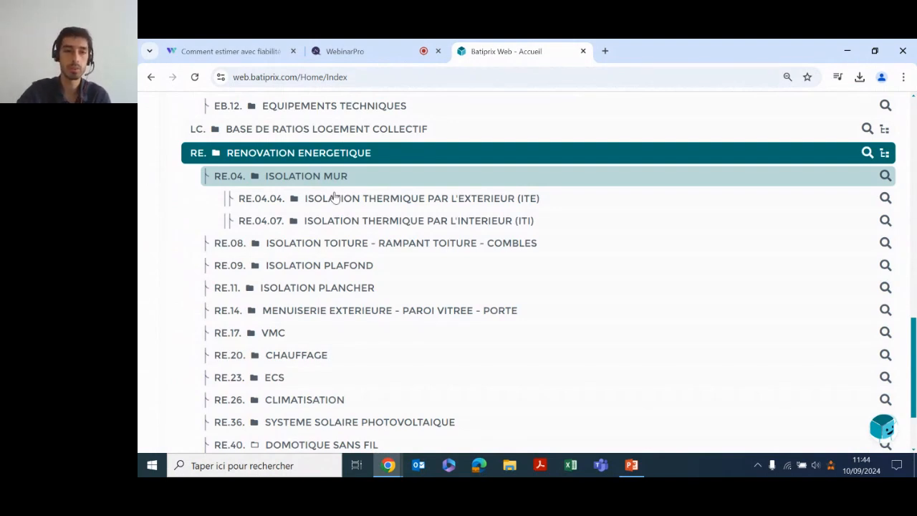
{"action": "left_click", "coordinate": [335, 197]}
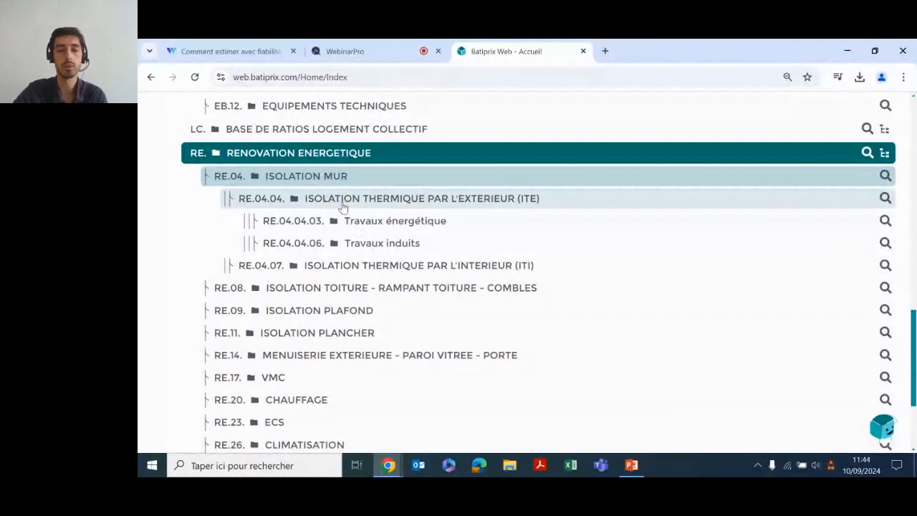
{"action": "left_click", "coordinate": [391, 222]}
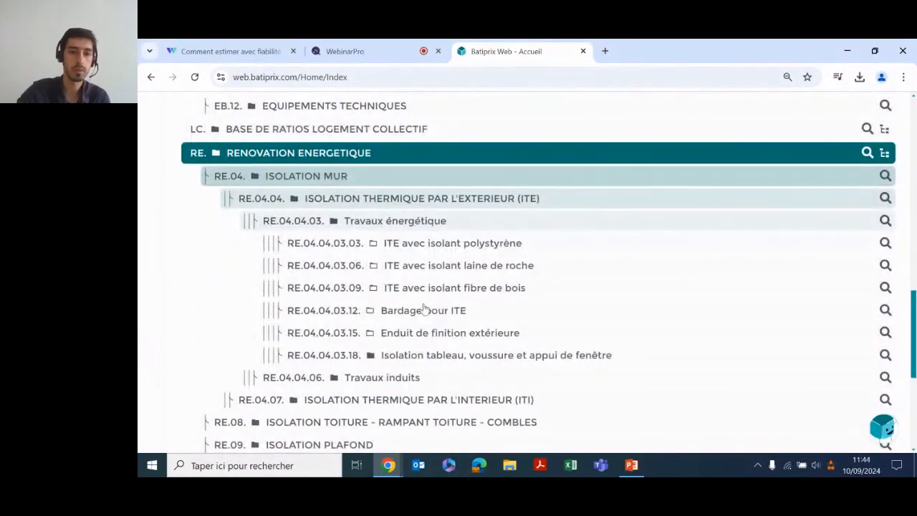
{"action": "left_click", "coordinate": [367, 378]}
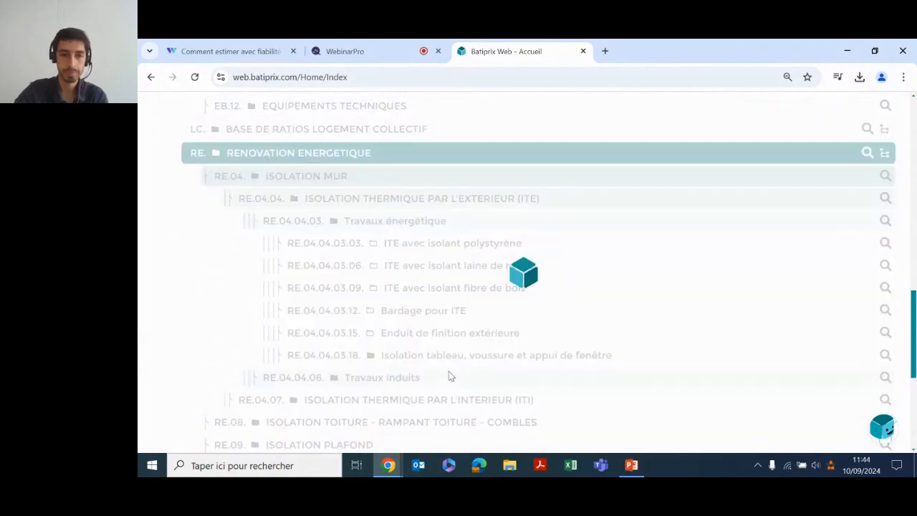
{"action": "scroll", "coordinate": [463, 368], "scroll_direction": "down", "scroll_amount": 7}
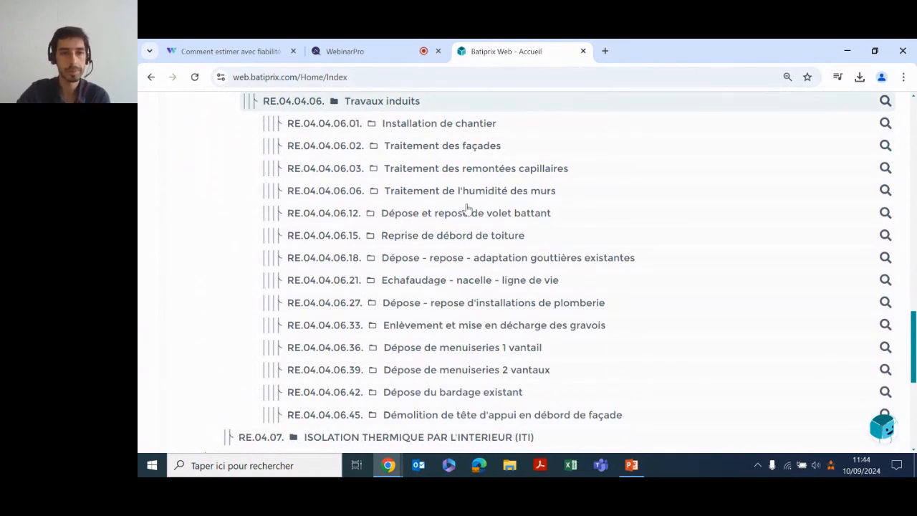
Step: Collapse the RENOVATION ENERGETIQUE trade and return to the ENTRETIEN DES BATIMENTS categories
{"action": "scroll", "coordinate": [467, 208], "scroll_direction": "up", "scroll_amount": 4}
{"action": "left_click", "coordinate": [294, 112]}
{"action": "scroll", "coordinate": [294, 121], "scroll_direction": "up", "scroll_amount": 2}
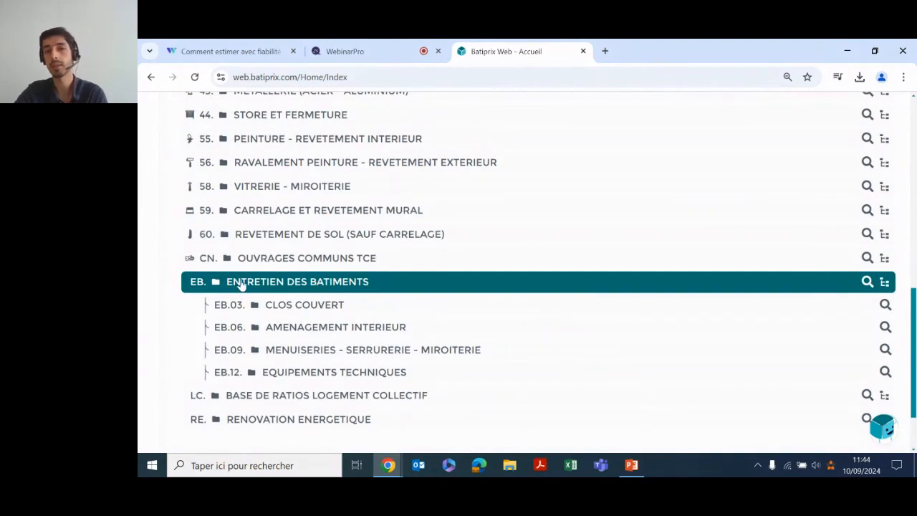
Step: Expand CLOS COUVERT and EQUIPEMENTS TECHNIQUES, including the heating, ventilation and air-conditioning subcategory, to examine their contents
{"action": "left_click", "coordinate": [298, 307]}
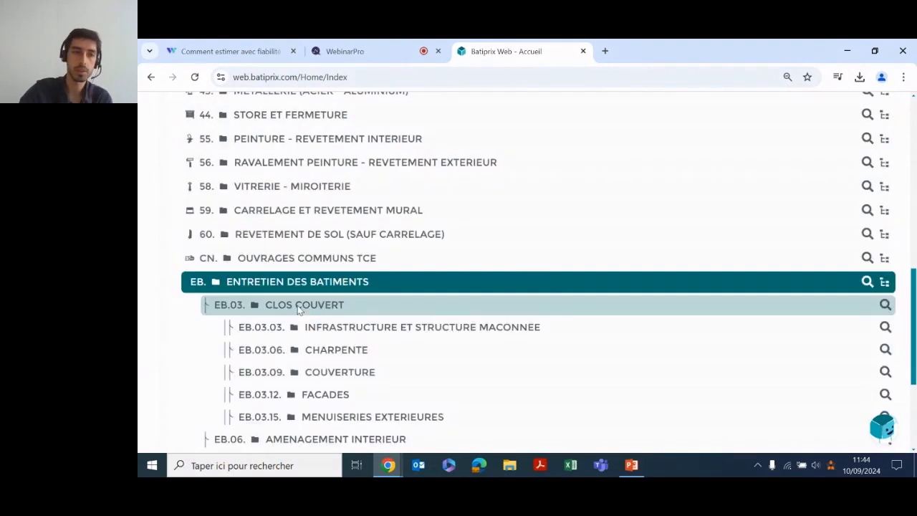
{"action": "scroll", "coordinate": [387, 351], "scroll_direction": "down", "scroll_amount": 2}
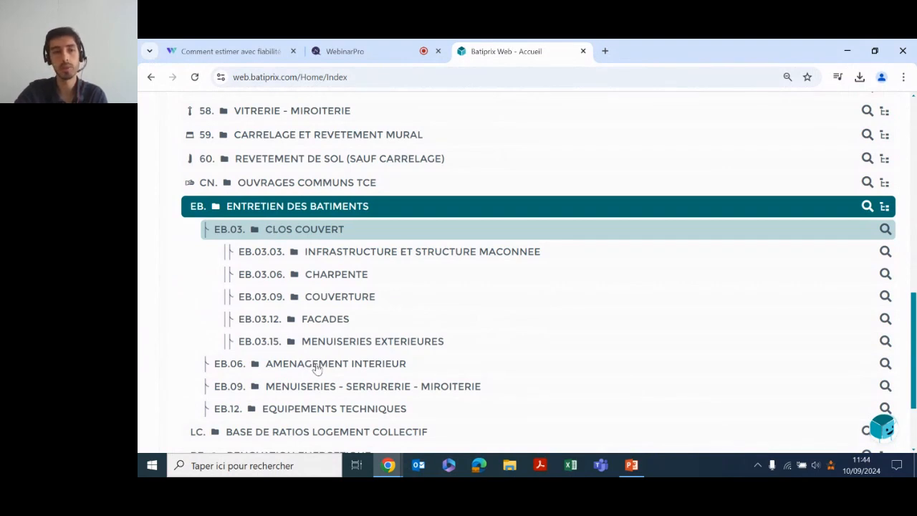
{"action": "left_click", "coordinate": [294, 409]}
{"action": "scroll", "coordinate": [465, 365], "scroll_direction": "down", "scroll_amount": 3}
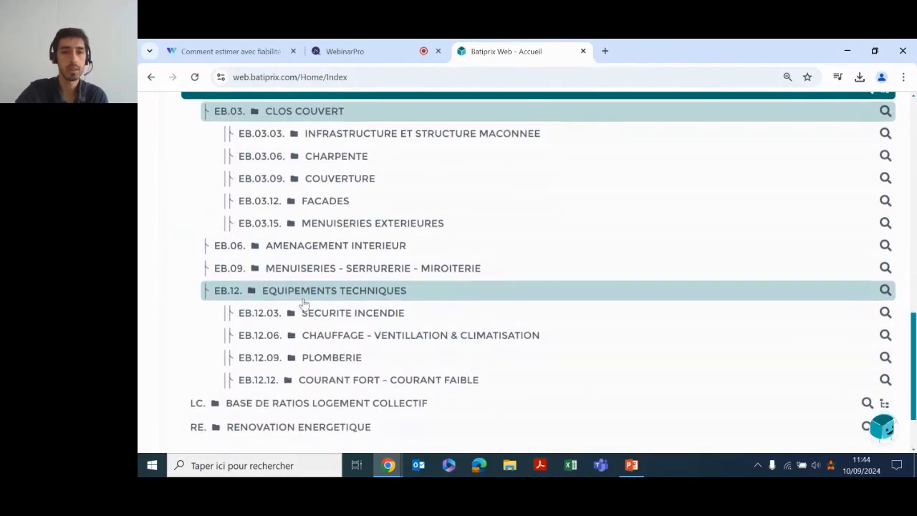
{"action": "left_click", "coordinate": [324, 338]}
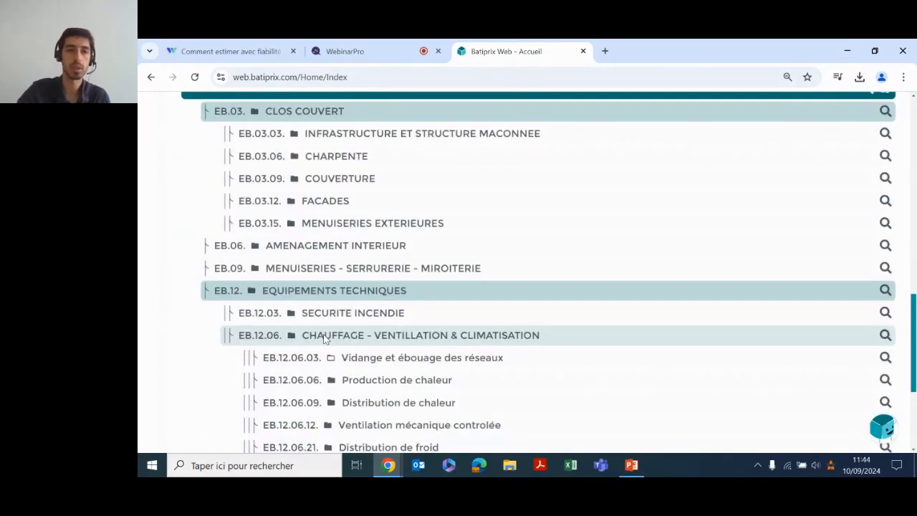
{"action": "scroll", "coordinate": [555, 313], "scroll_direction": "down", "scroll_amount": 1}
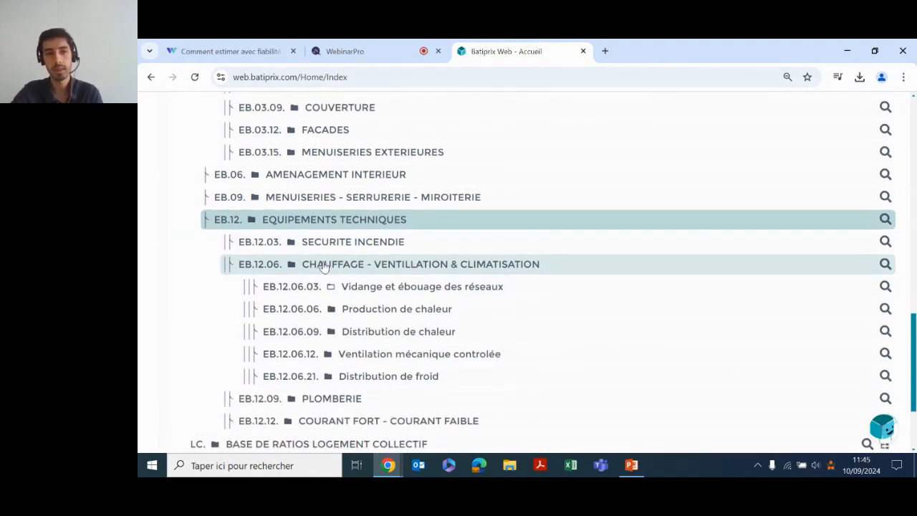
Step: Collapse EQUIPEMENTS TECHNIQUES, CLOS COUVERT and the whole ENTRETIEN DES BATIMENTS trade
{"action": "left_click", "coordinate": [310, 221]}
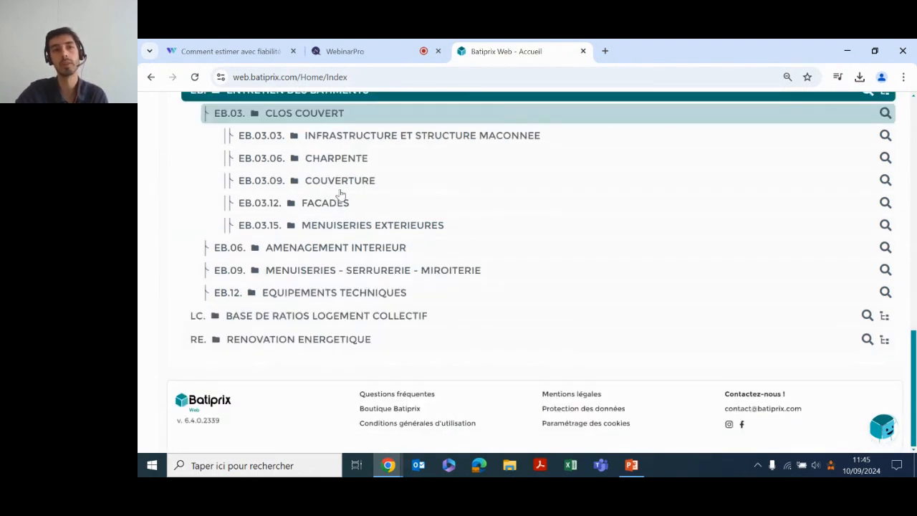
{"action": "scroll", "coordinate": [336, 193], "scroll_direction": "up", "scroll_amount": 1}
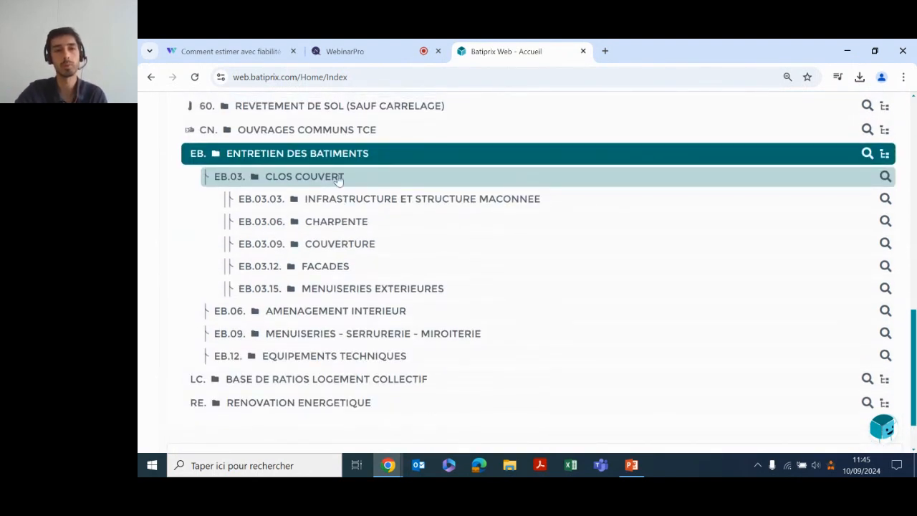
{"action": "left_click", "coordinate": [267, 177]}
{"action": "left_click", "coordinate": [242, 210]}
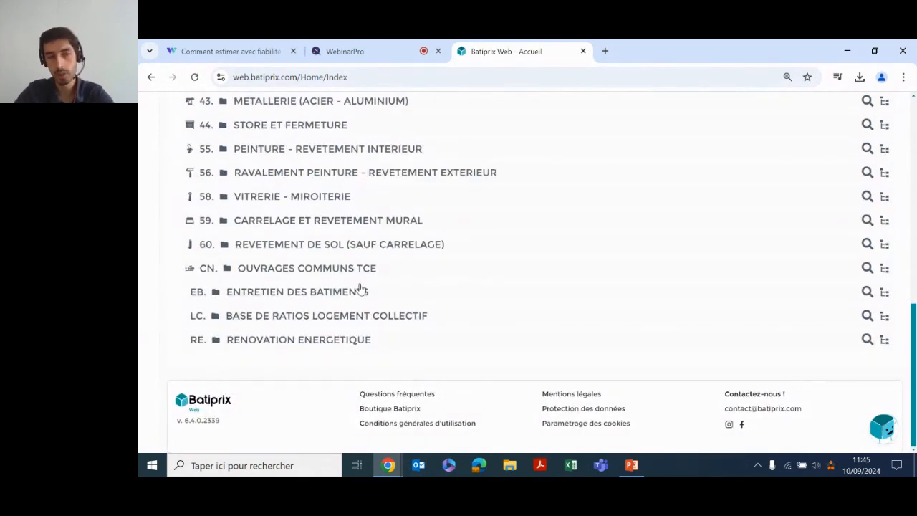
Step: Open the works under ENTRETIEN DES BATIMENTS, CLOS COUVERT, INFRASTRUCTURE ET STRUCTURE MACONNEE for Traitement des remontées capilaires par drainage peripherique verticale
{"action": "left_click", "coordinate": [323, 295]}
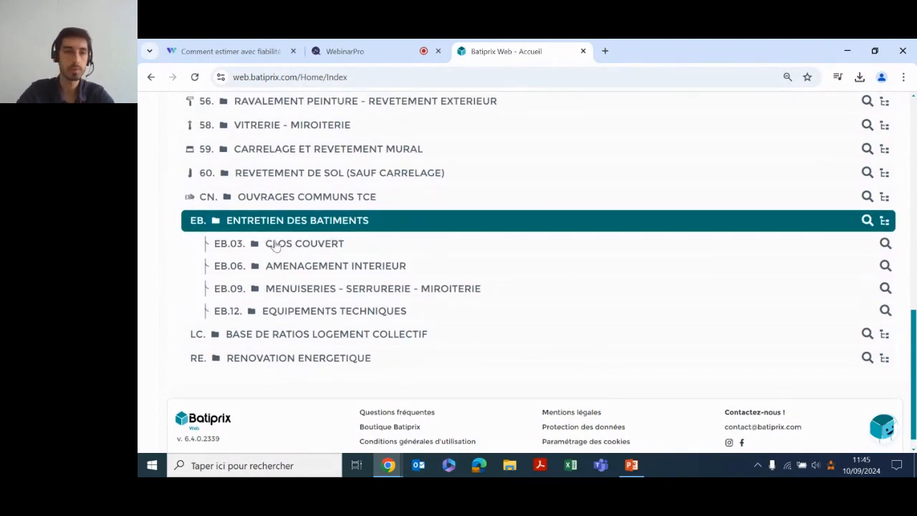
{"action": "left_click", "coordinate": [278, 243]}
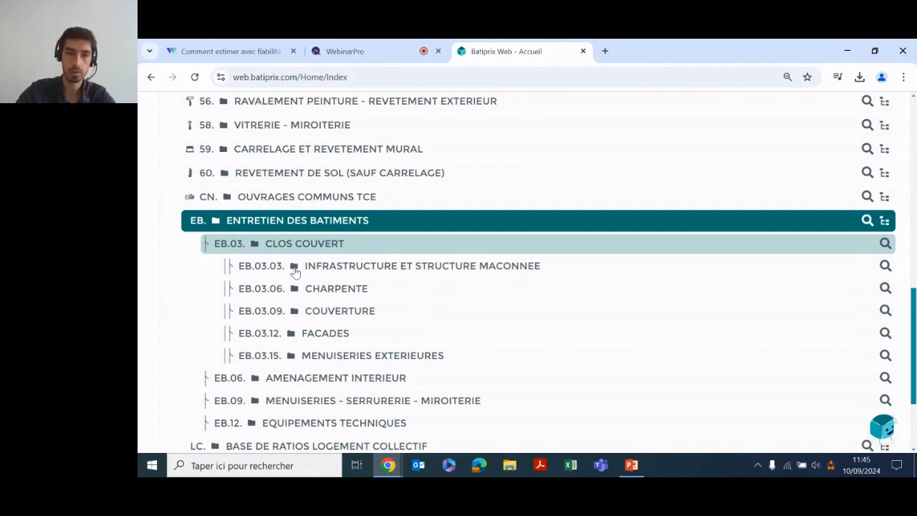
{"action": "left_click", "coordinate": [354, 270]}
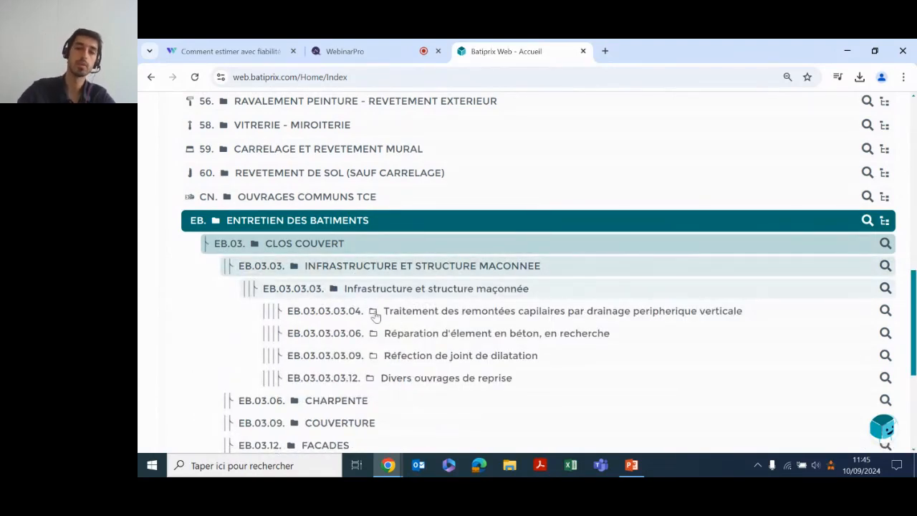
{"action": "left_click", "coordinate": [507, 312]}
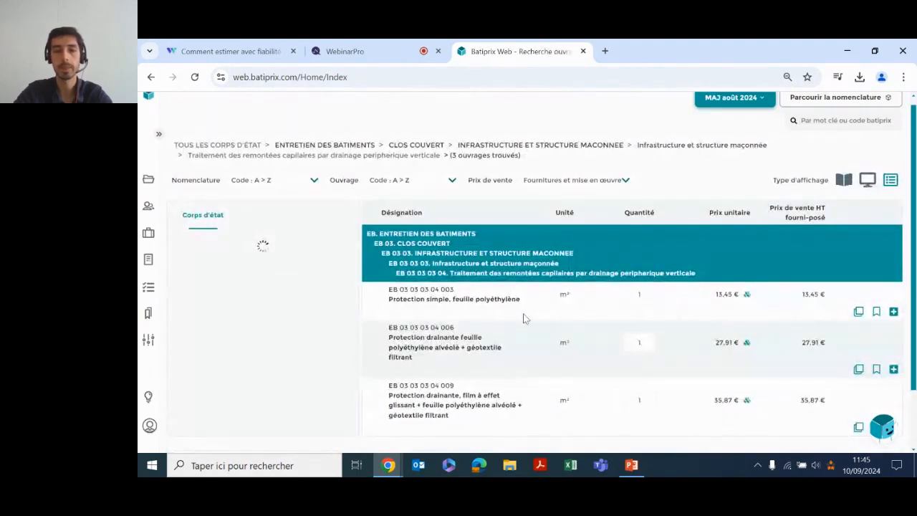
{"action": "scroll", "coordinate": [536, 342], "scroll_direction": "down", "scroll_amount": 1}
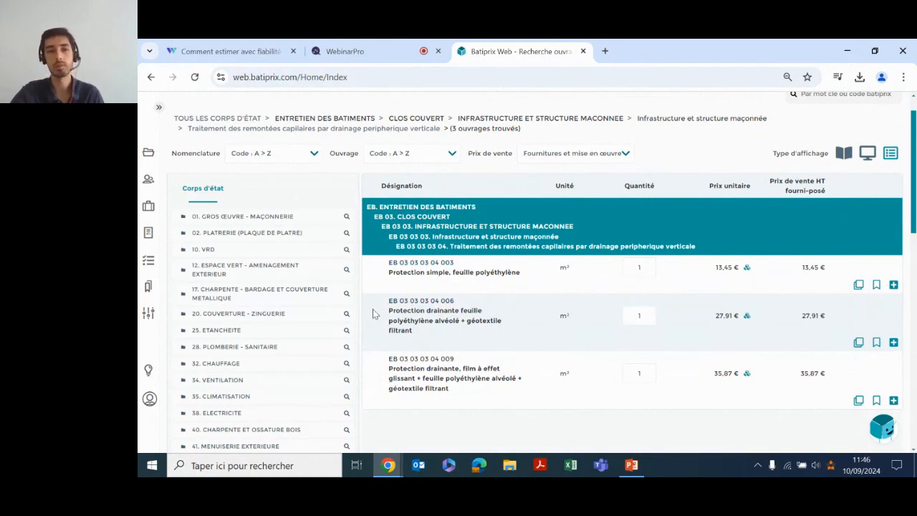
{"action": "left_click", "coordinate": [421, 304]}
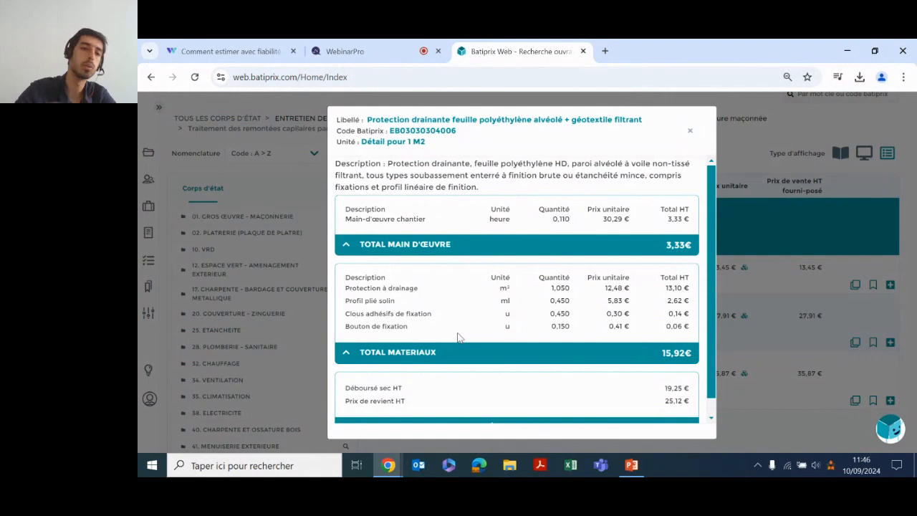
{"action": "scroll", "coordinate": [459, 338], "scroll_direction": "down", "scroll_amount": 1}
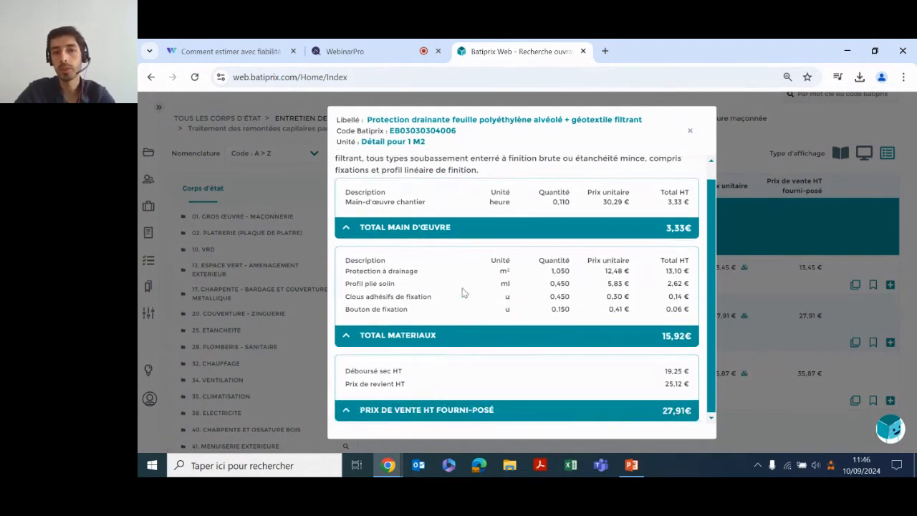
{"action": "left_click", "coordinate": [690, 132]}
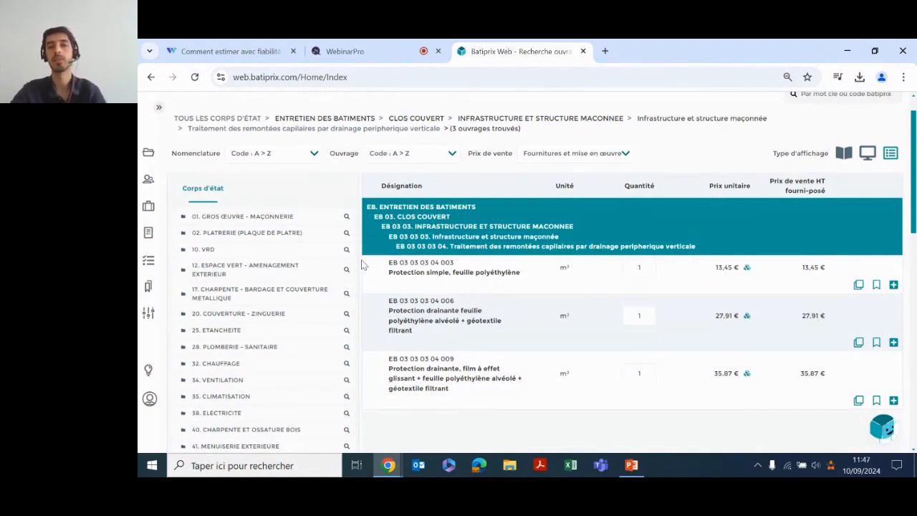
Step: Return to the home page and start a new estimate (chiffrage) with the title PPPT
{"action": "left_click", "coordinate": [149, 105]}
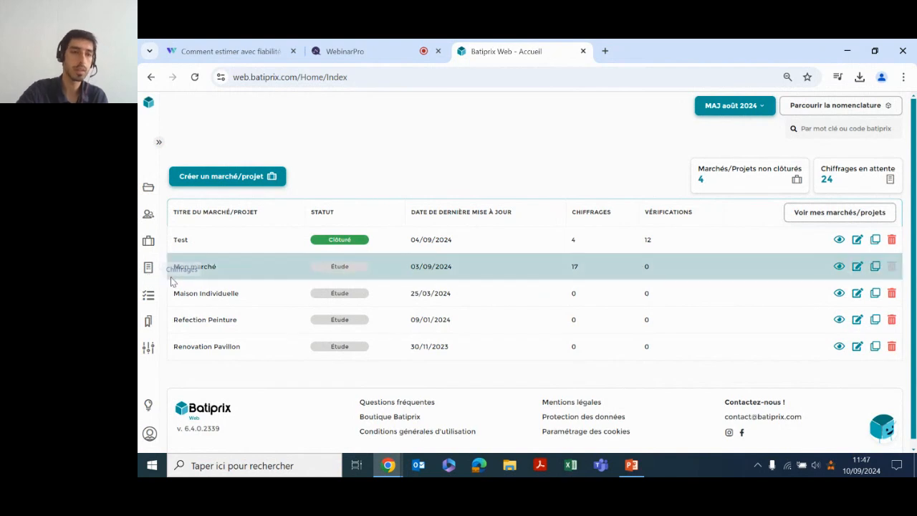
{"action": "left_click", "coordinate": [148, 271]}
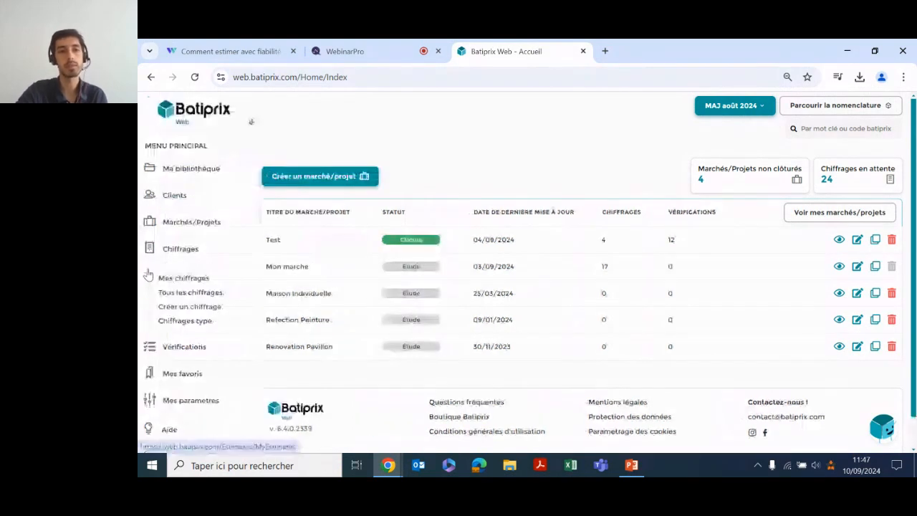
{"action": "left_click", "coordinate": [176, 309]}
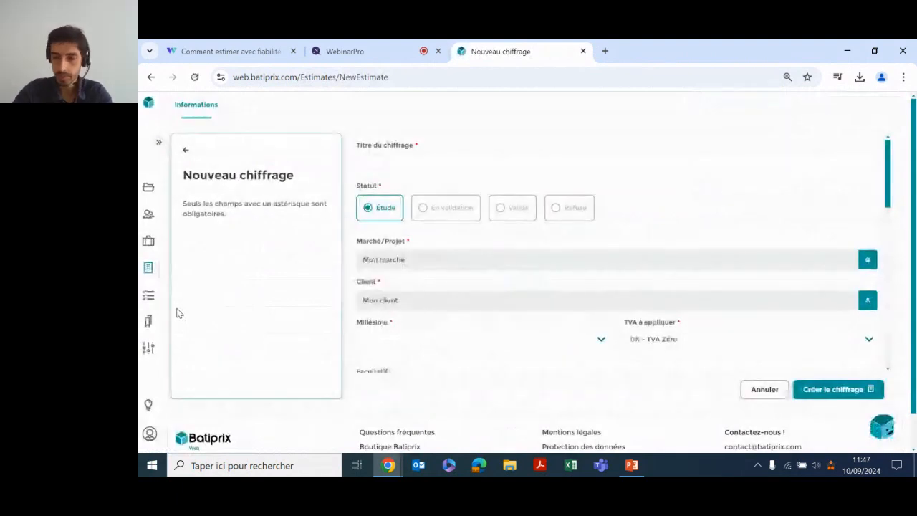
{"action": "left_click", "coordinate": [455, 165]}
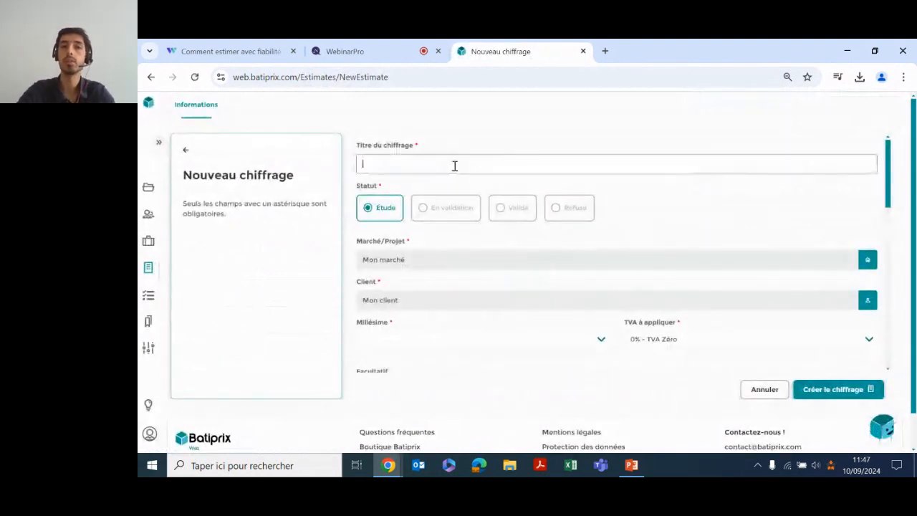
{"action": "type", "text": "PPPT"}
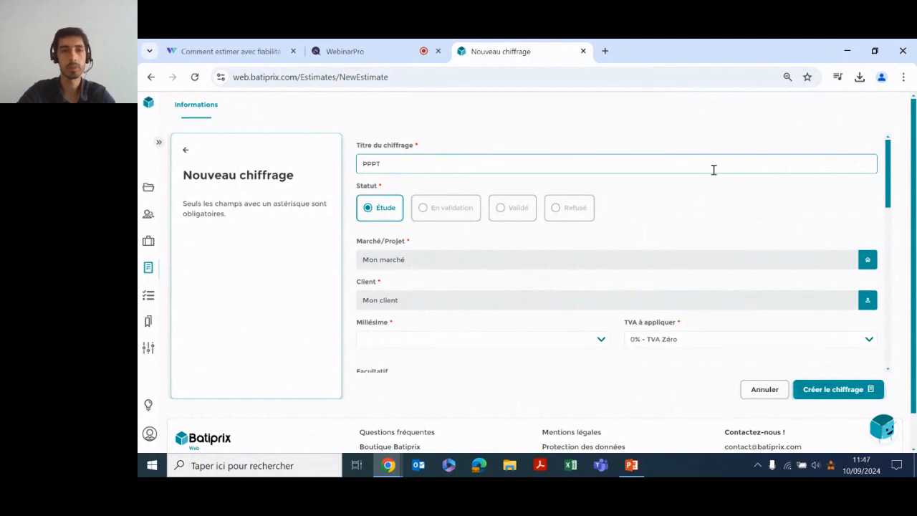
{"action": "left_click", "coordinate": [707, 204]}
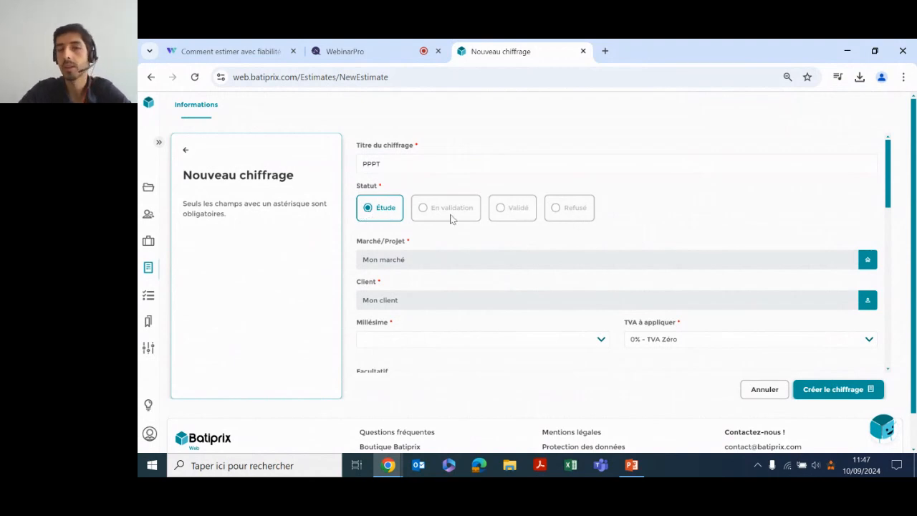
Step: Assign the new estimate to the project Test (11/08/2023) and select an existing client for it
{"action": "scroll", "coordinate": [669, 211], "scroll_direction": "down", "scroll_amount": 1}
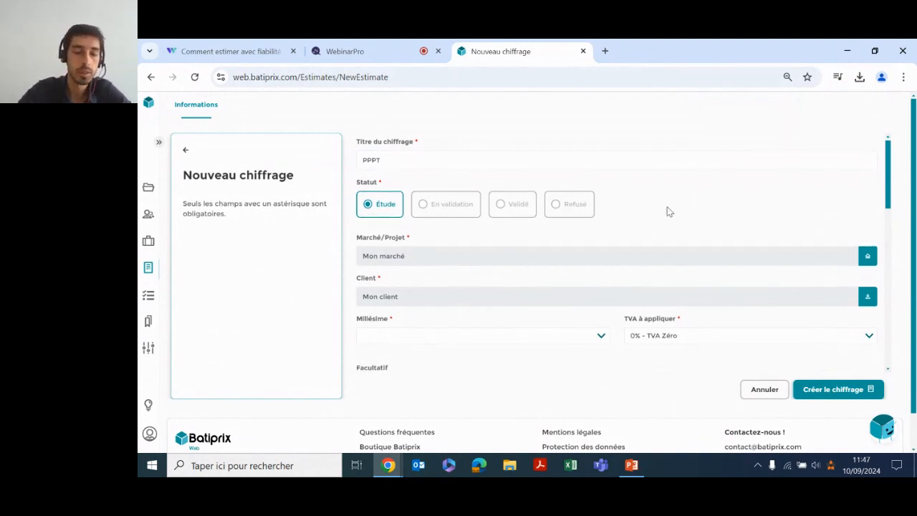
{"action": "scroll", "coordinate": [669, 211], "scroll_direction": "down", "scroll_amount": 1}
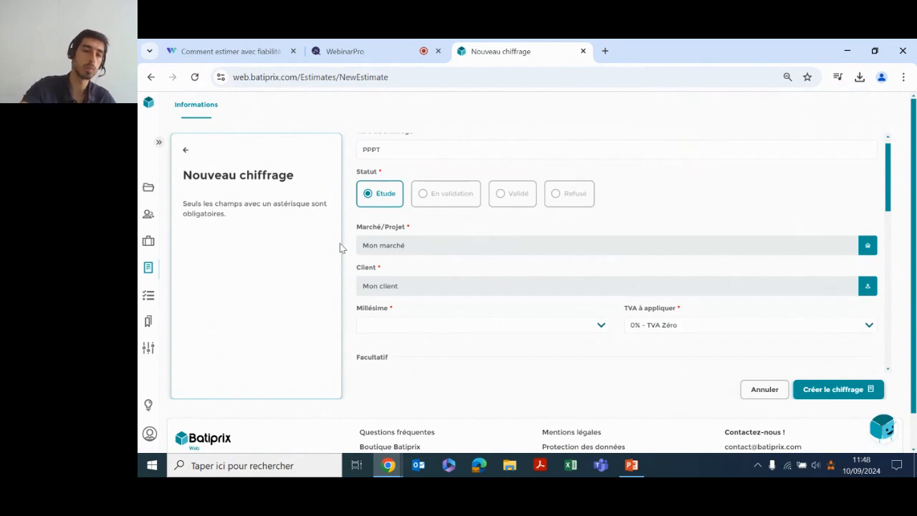
{"action": "left_click", "coordinate": [868, 247]}
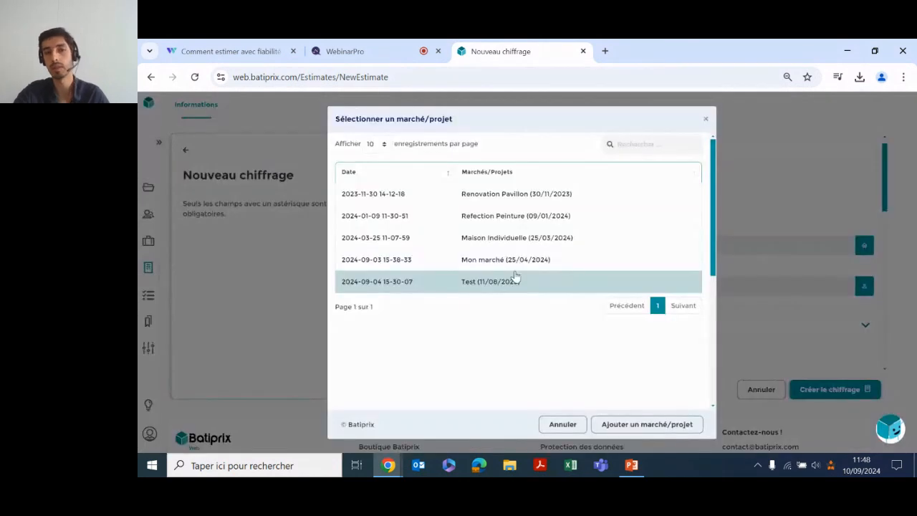
{"action": "left_click", "coordinate": [478, 281]}
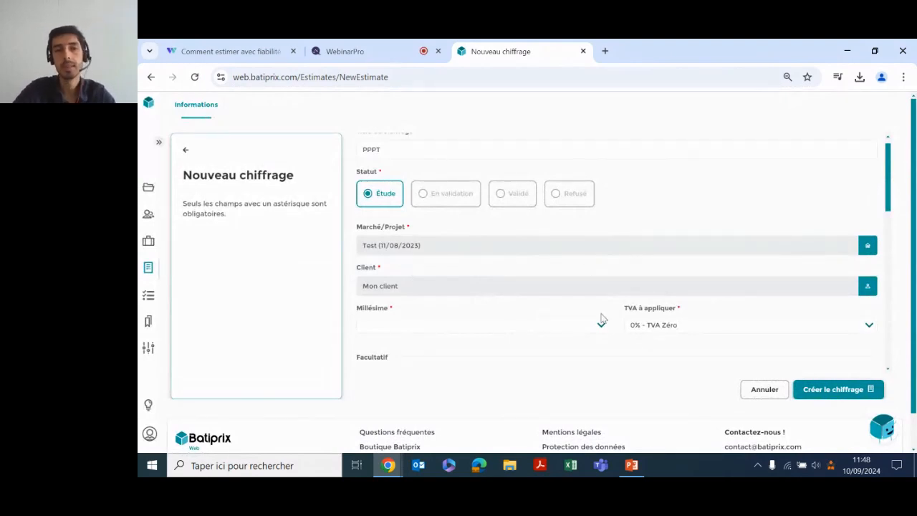
{"action": "left_click", "coordinate": [867, 287]}
{"action": "left_click", "coordinate": [566, 239]}
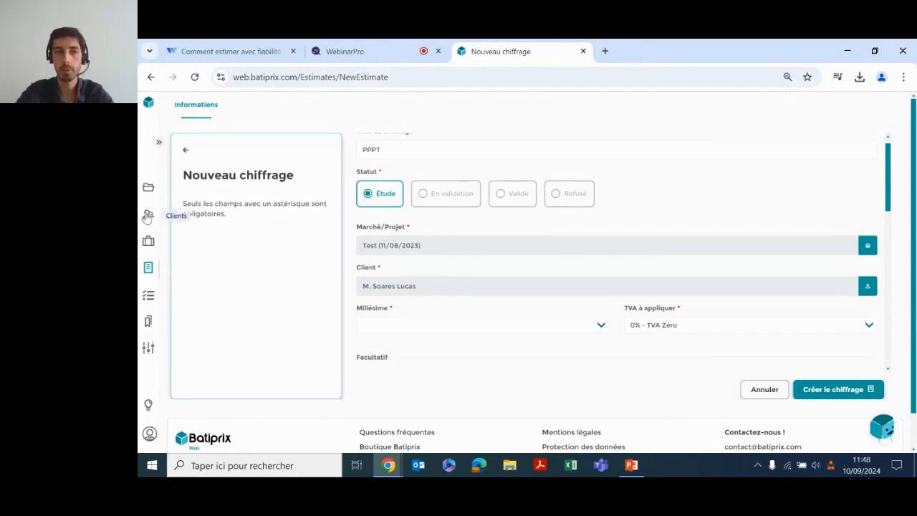
Step: Set the estimate's Millésime to MAJ août 2024 and the applicable VAT to 10,00% - TVA Intermédiaire
{"action": "left_click", "coordinate": [604, 331]}
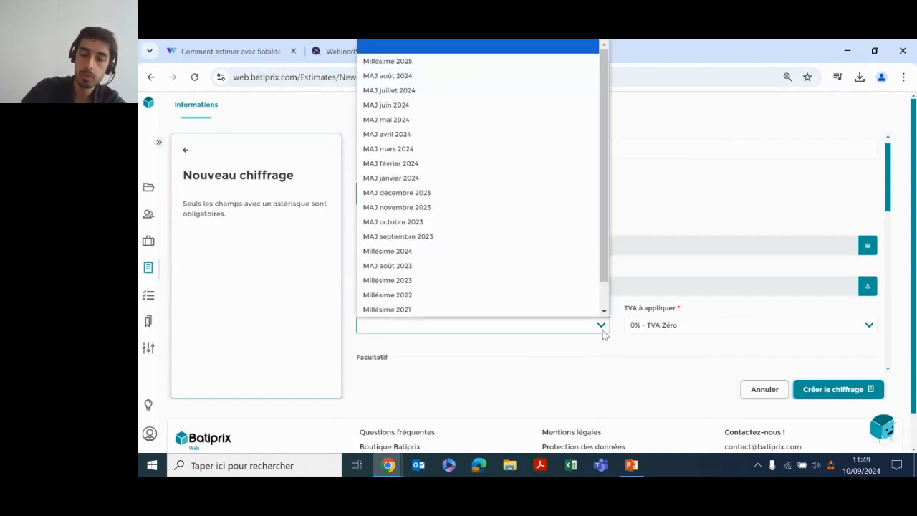
{"action": "left_click", "coordinate": [400, 77]}
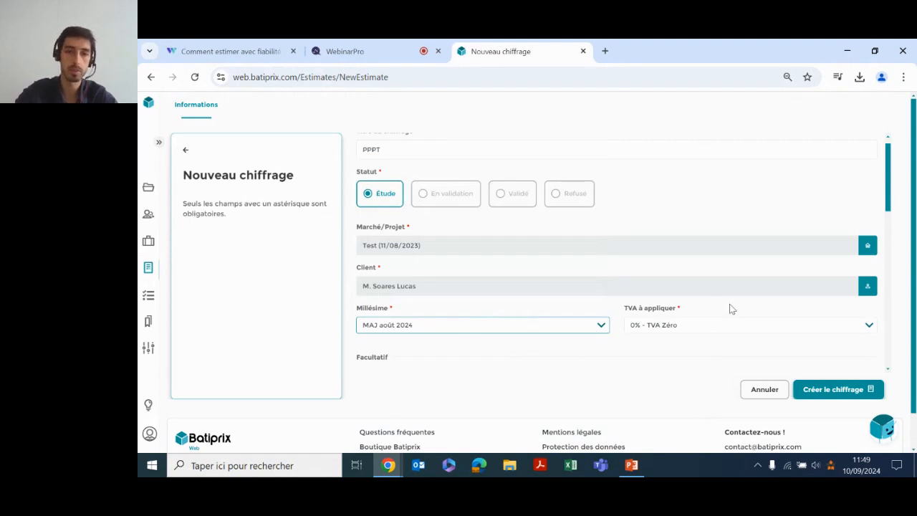
{"action": "left_click", "coordinate": [868, 327]}
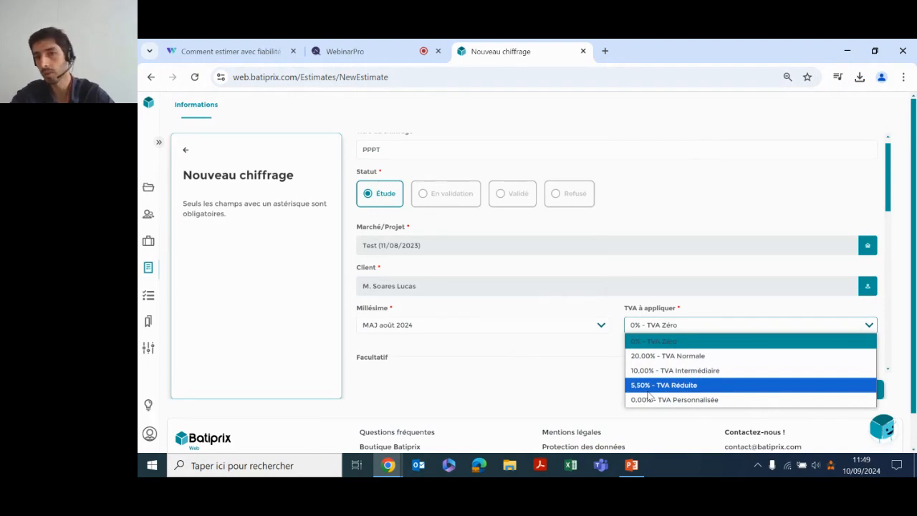
{"action": "left_click", "coordinate": [633, 369]}
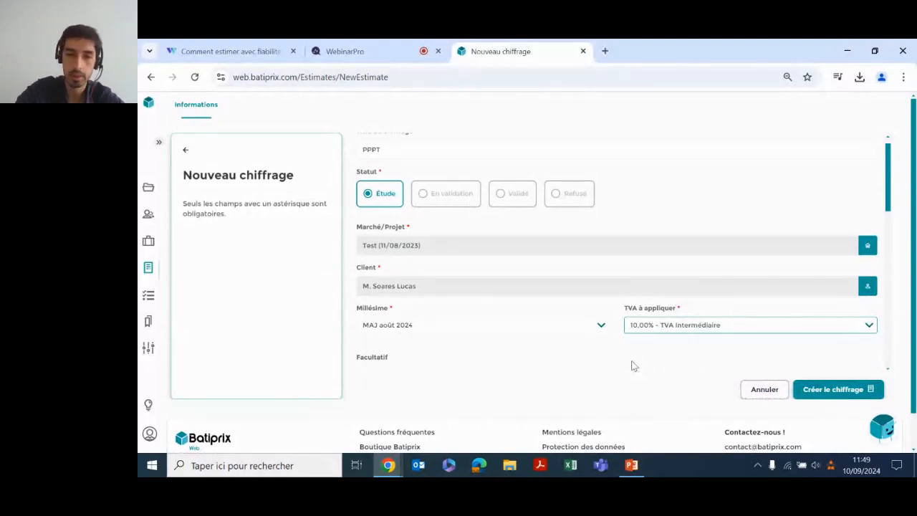
Step: Review the optional fields down to the address details, leave them as they are, and create the estimate
{"action": "scroll", "coordinate": [466, 348], "scroll_direction": "down", "scroll_amount": 3}
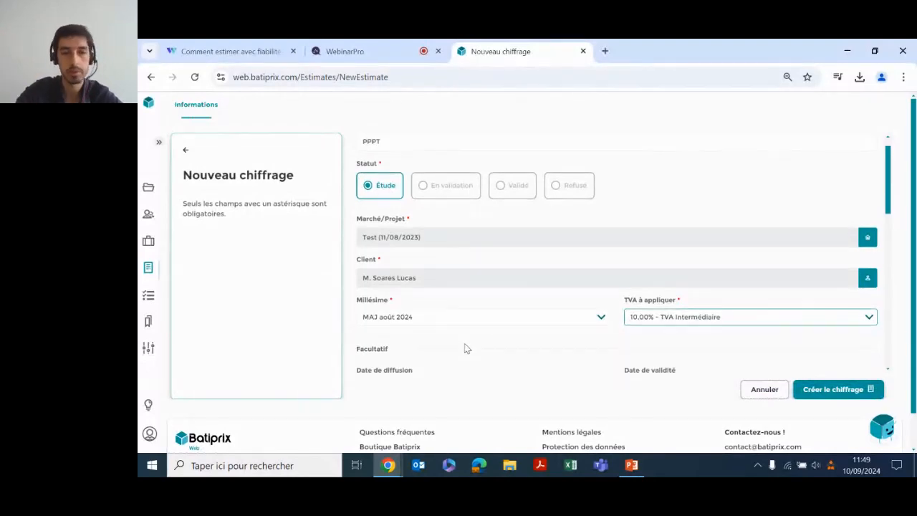
{"action": "scroll", "coordinate": [438, 371], "scroll_direction": "down", "scroll_amount": 1}
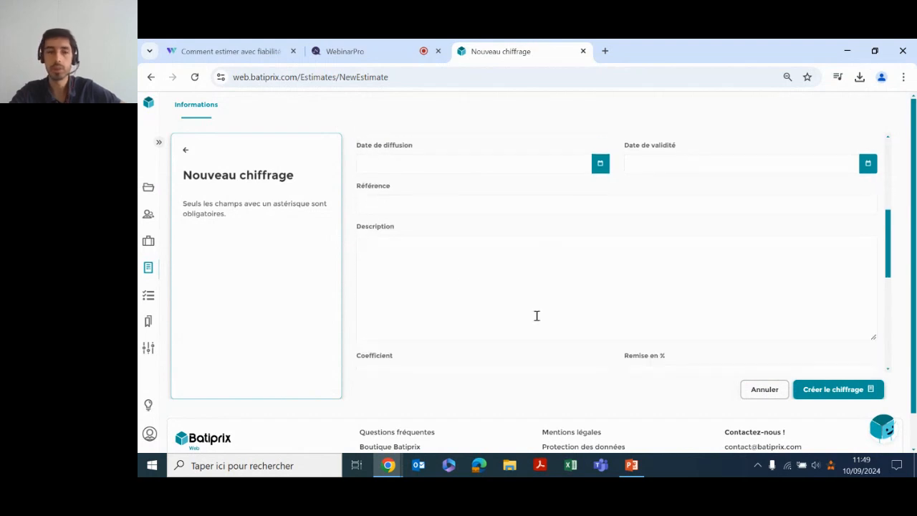
{"action": "scroll", "coordinate": [552, 299], "scroll_direction": "down", "scroll_amount": 3}
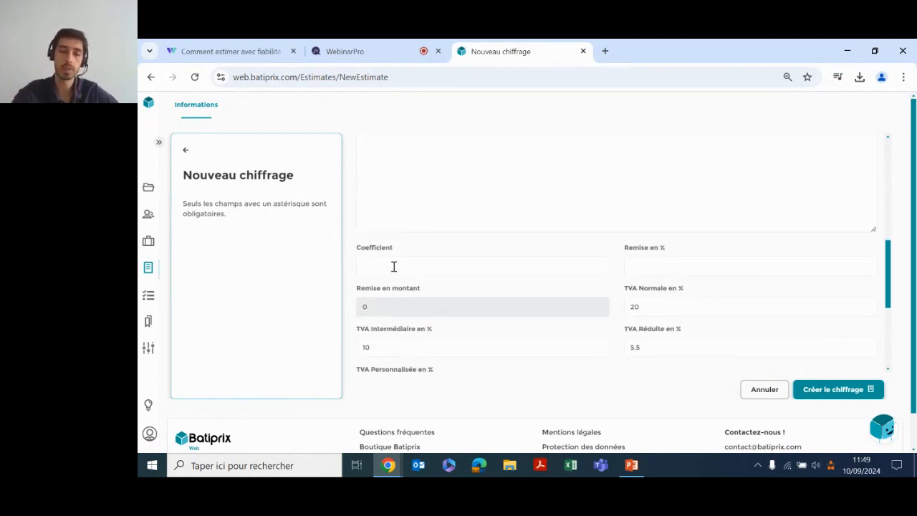
{"action": "scroll", "coordinate": [377, 255], "scroll_direction": "down", "scroll_amount": 1}
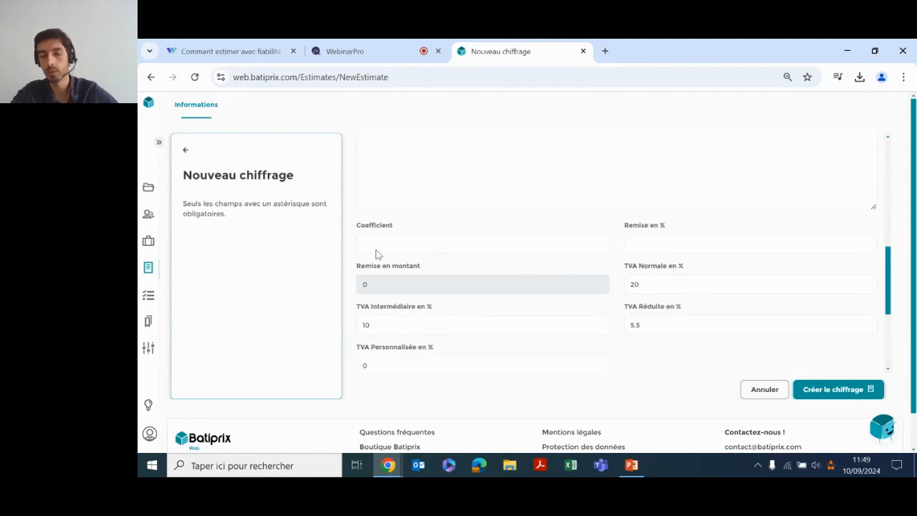
{"action": "scroll", "coordinate": [378, 255], "scroll_direction": "down", "scroll_amount": 3}
{"action": "scroll", "coordinate": [563, 323], "scroll_direction": "down", "scroll_amount": 1}
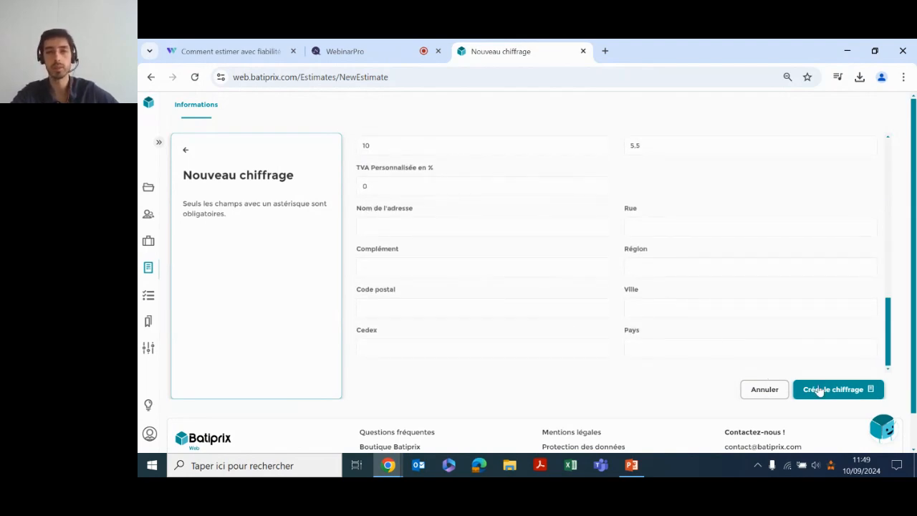
{"action": "left_click", "coordinate": [830, 392]}
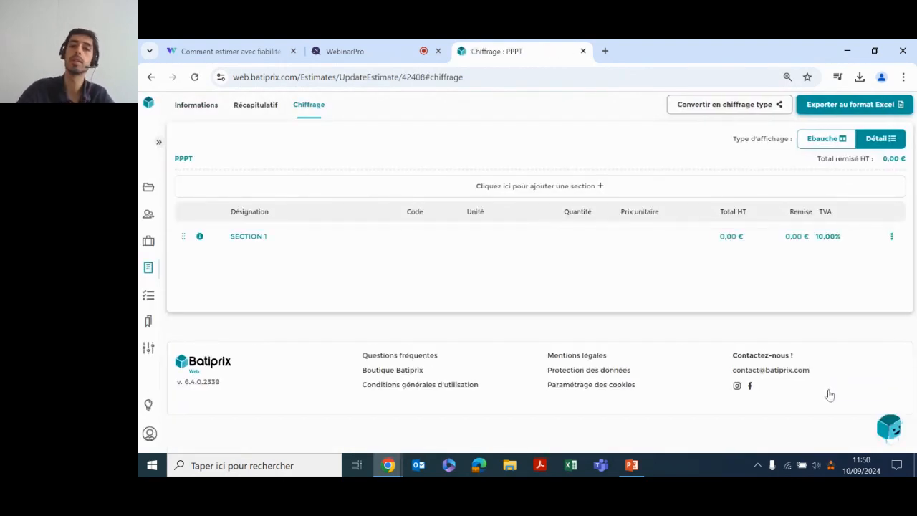
Step: Rename SECTION 1 of the estimate as ENTRETIEN DU BATIMENT
{"action": "left_click", "coordinate": [301, 234]}
{"action": "type", "text": "E"}
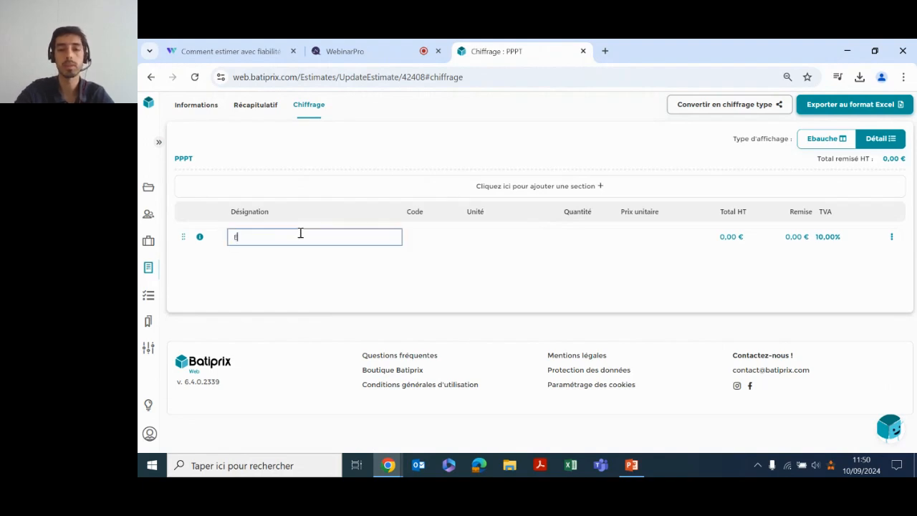
{"action": "type", "text": "NTRETIEN DU BATIMENT"}
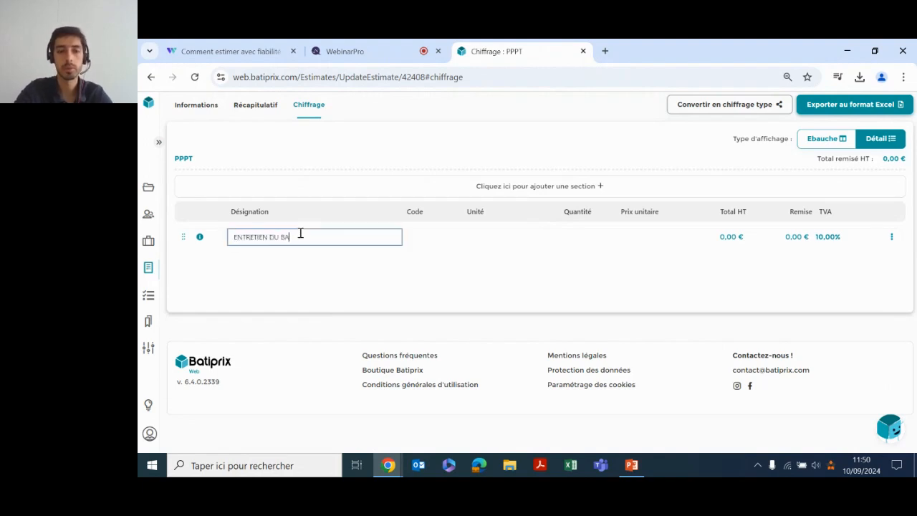
{"action": "left_click", "coordinate": [293, 291]}
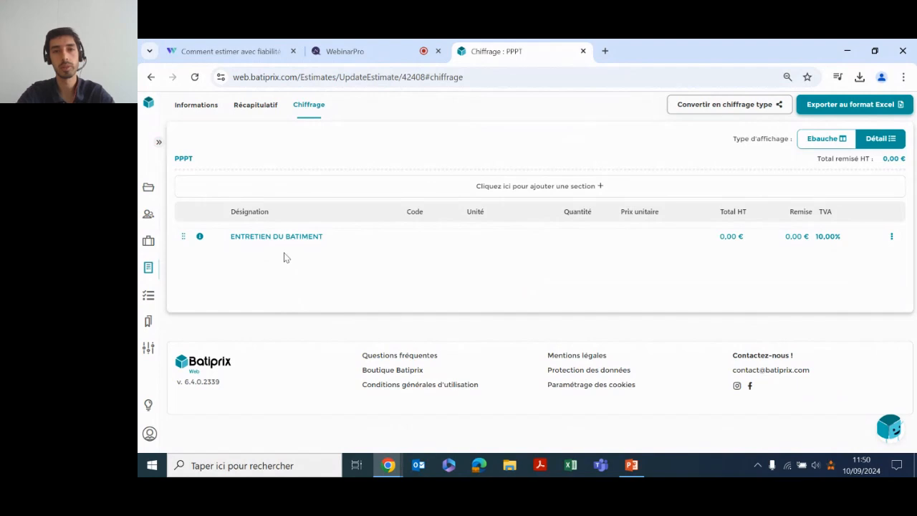
Step: Add a new section named ISOLATION to the PPPT estimate
{"action": "left_click", "coordinate": [517, 194]}
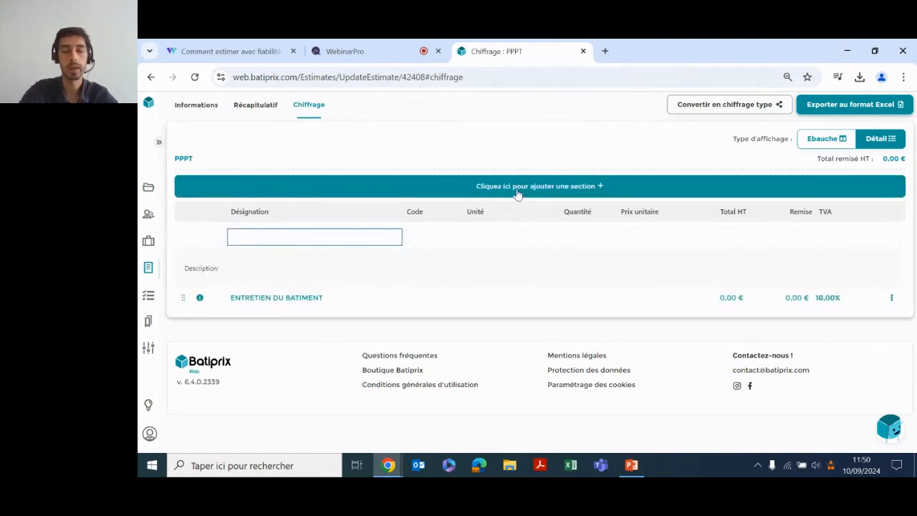
{"action": "type", "text": "ISOLATION"}
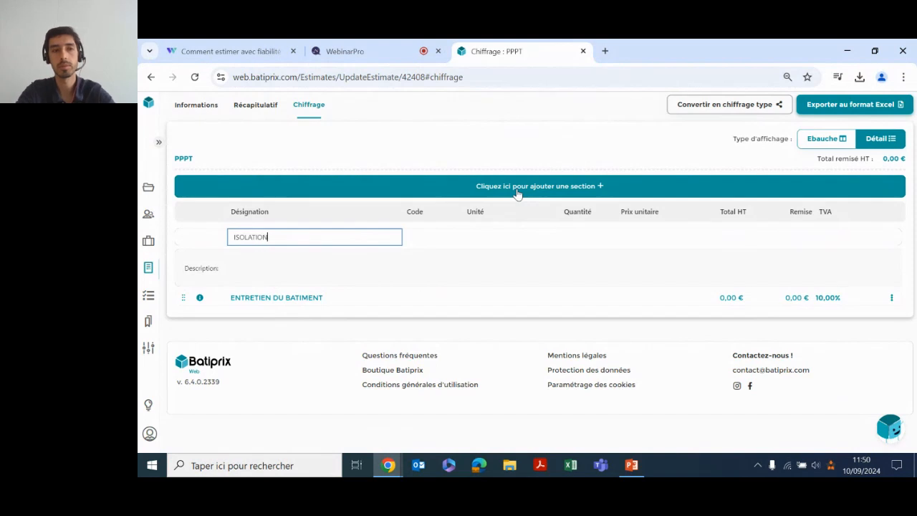
{"action": "key", "text": "Return"}
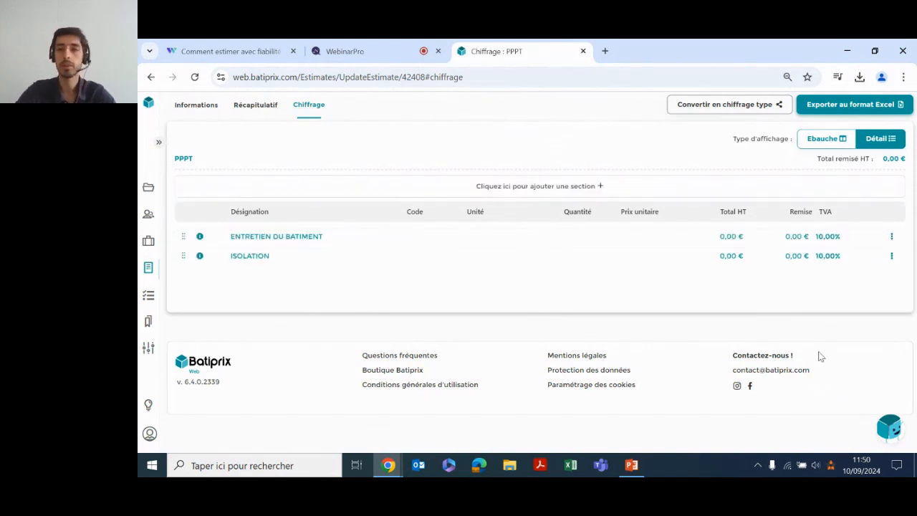
Step: Examine the parameters of the ENTRETIEN DU BATIMENT section, including VAT, discount and coefficient, then close them without changes
{"action": "left_click", "coordinate": [892, 239]}
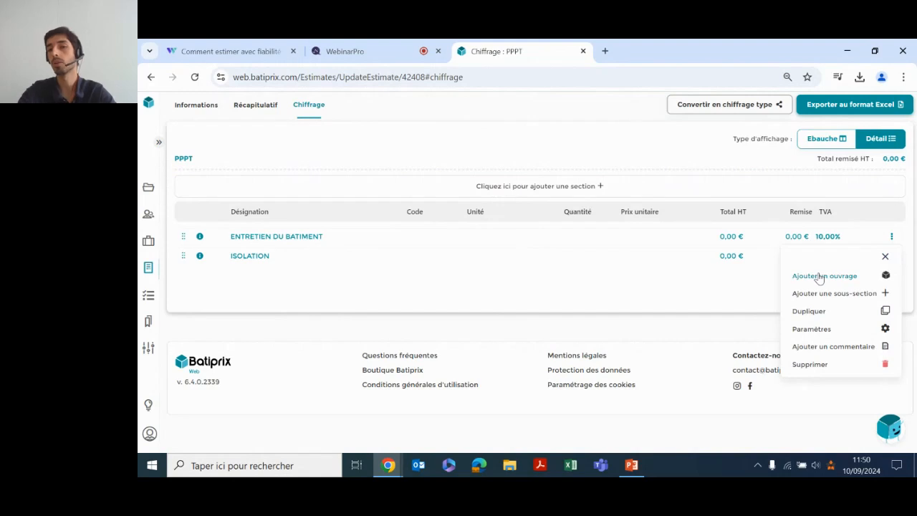
{"action": "left_click", "coordinate": [812, 328]}
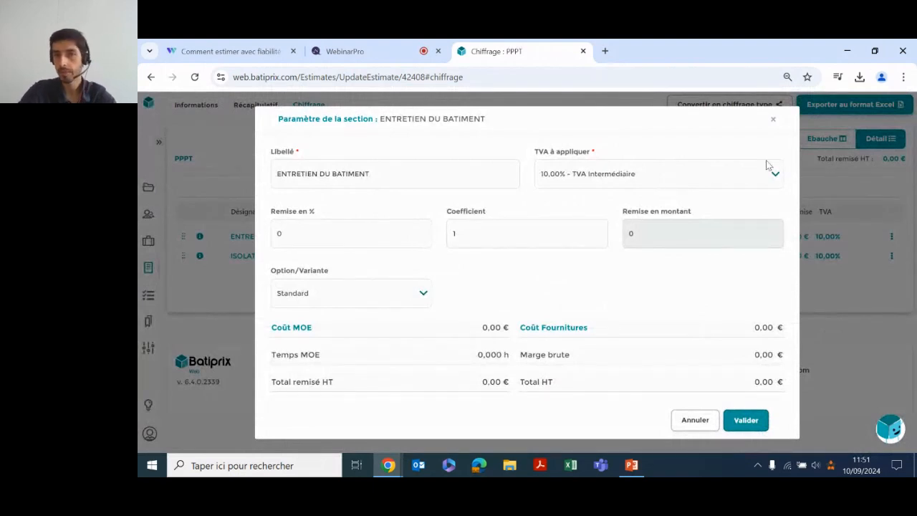
{"action": "left_click", "coordinate": [773, 119]}
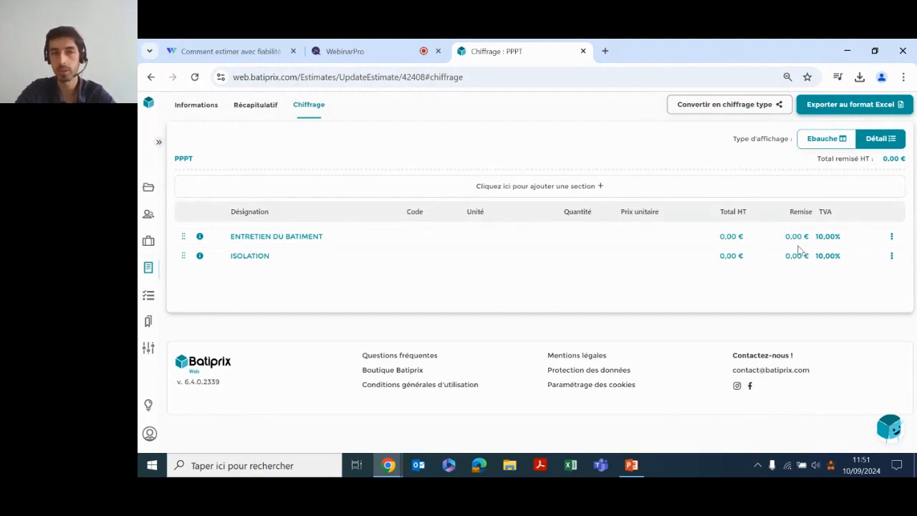
Step: Start adding a work to the ENTRETIEN DU BATIMENT section and list the works under EB.03.03.03.04, Traitement des remontées capilaires par drainage peripherique verticale
{"action": "left_click", "coordinate": [891, 237]}
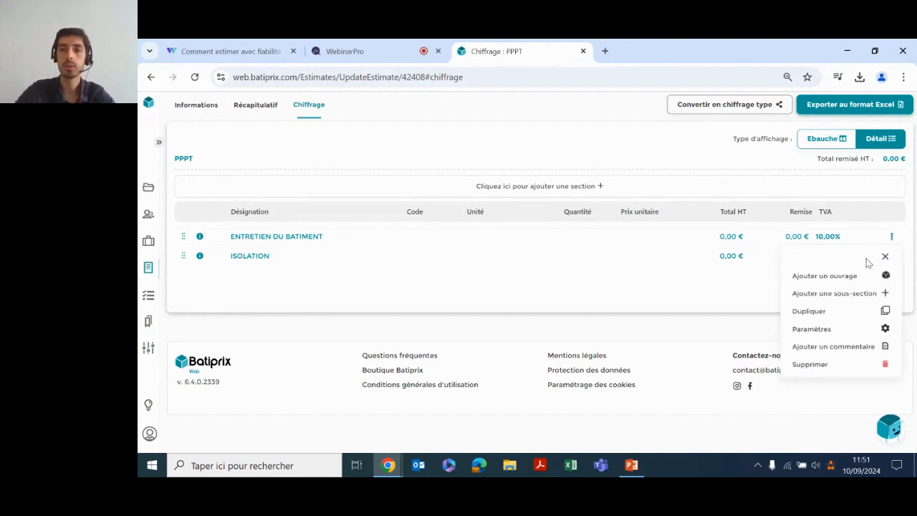
{"action": "left_click", "coordinate": [856, 281]}
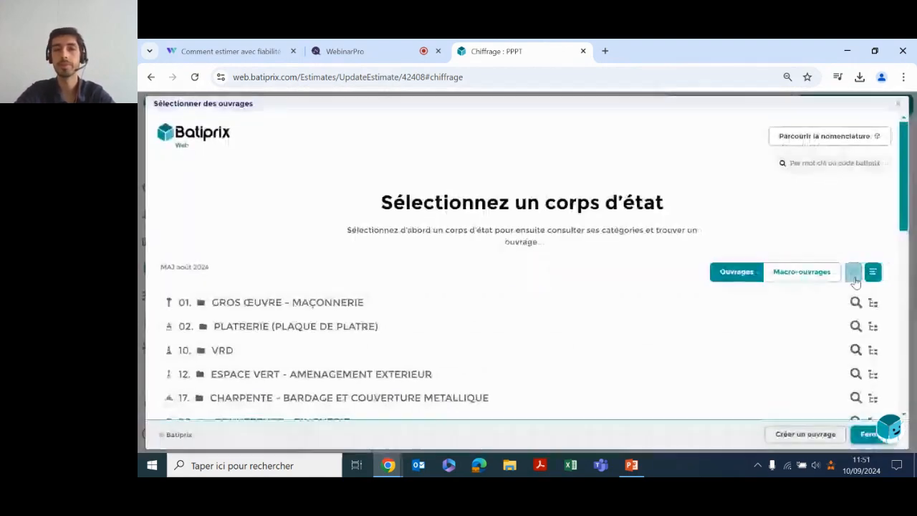
{"action": "scroll", "coordinate": [301, 362], "scroll_direction": "down", "scroll_amount": 8}
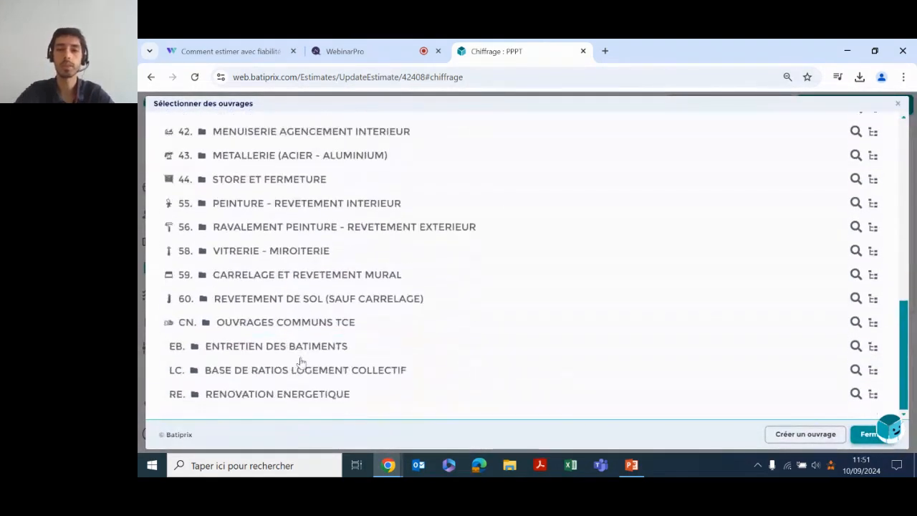
{"action": "left_click", "coordinate": [263, 346]}
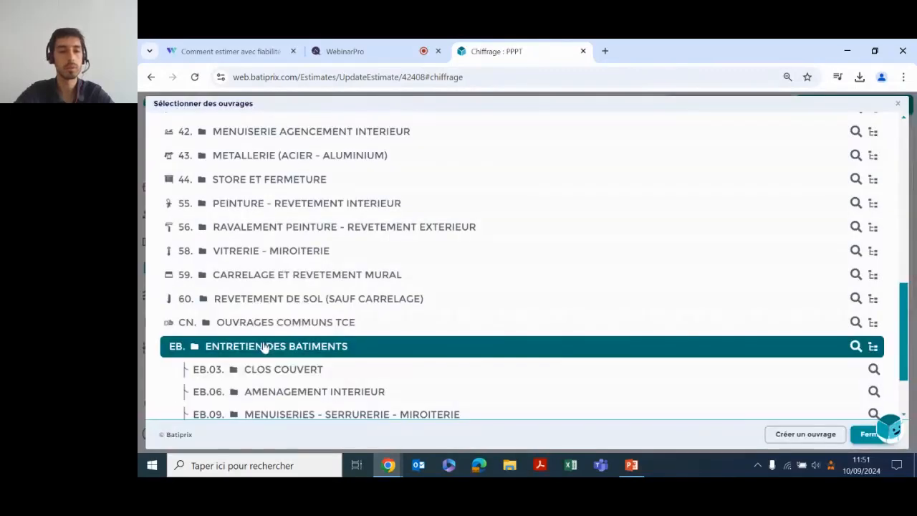
{"action": "left_click", "coordinate": [286, 371]}
{"action": "scroll", "coordinate": [405, 328], "scroll_direction": "down", "scroll_amount": 3}
{"action": "left_click", "coordinate": [364, 279]}
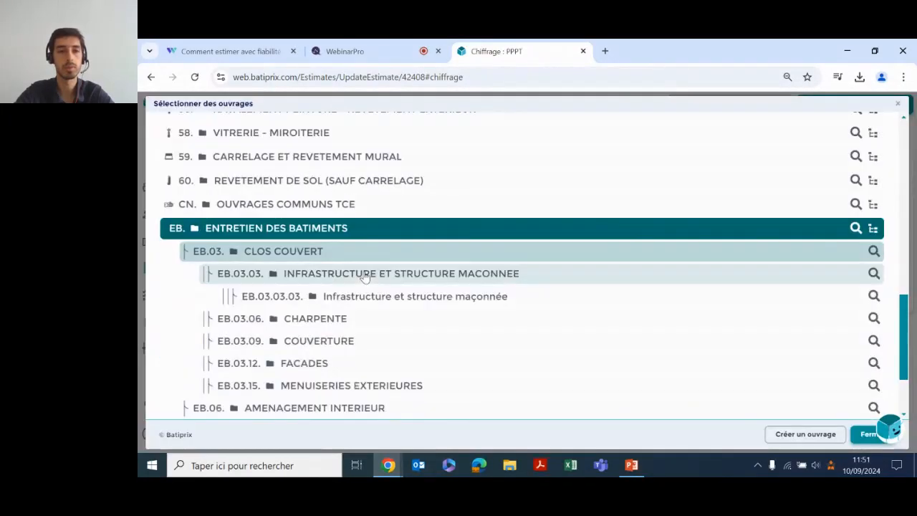
{"action": "left_click", "coordinate": [380, 300]}
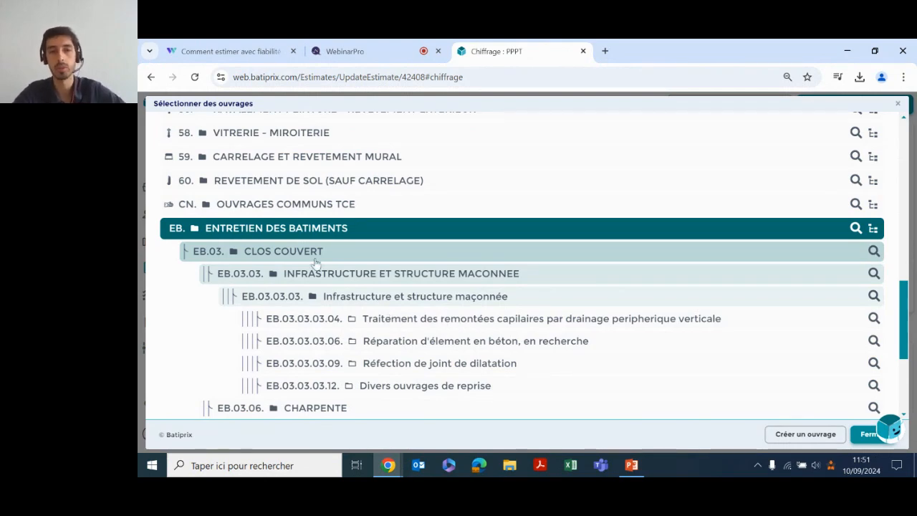
{"action": "scroll", "coordinate": [312, 319], "scroll_direction": "down", "scroll_amount": 2}
{"action": "scroll", "coordinate": [475, 240], "scroll_direction": "up", "scroll_amount": 1}
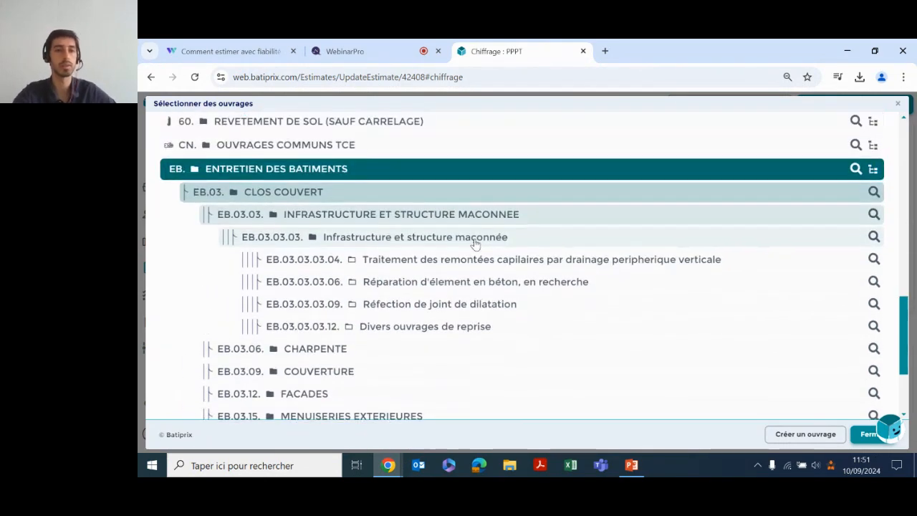
{"action": "left_click", "coordinate": [396, 267]}
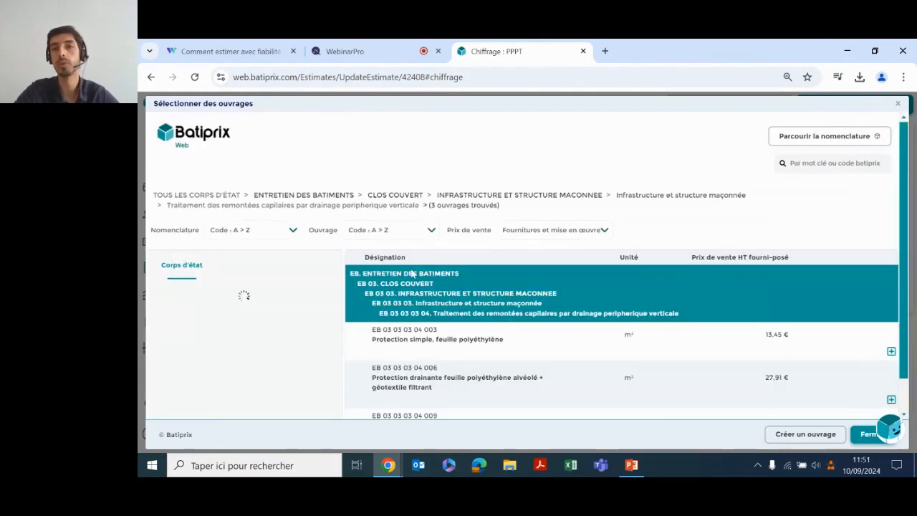
{"action": "scroll", "coordinate": [528, 358], "scroll_direction": "down", "scroll_amount": 1}
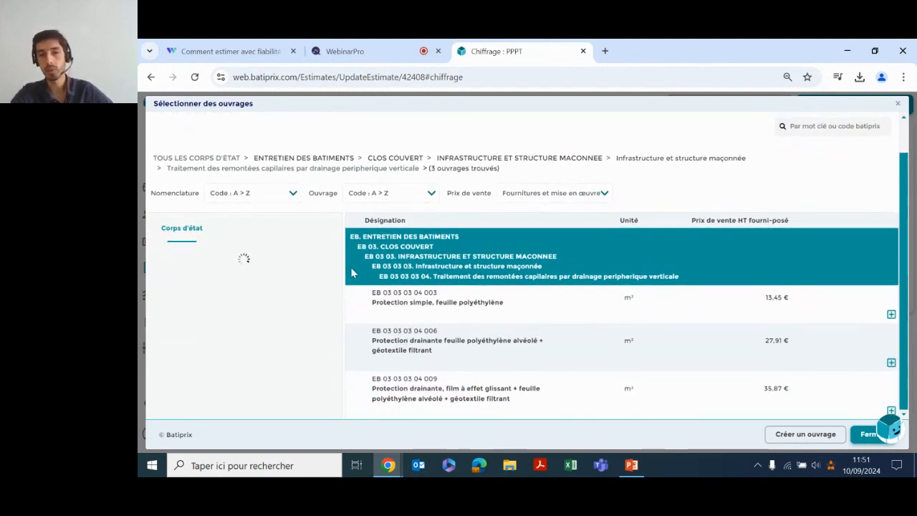
{"action": "left_click", "coordinate": [891, 364]}
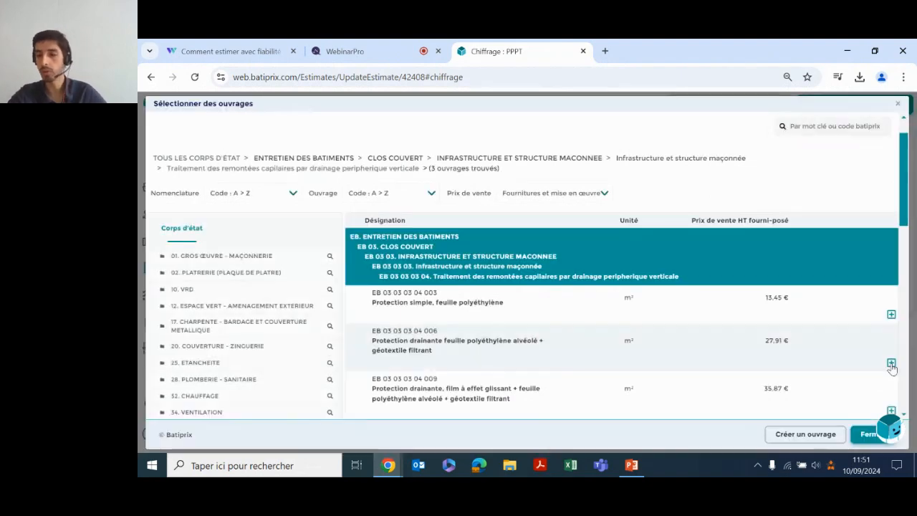
{"action": "scroll", "coordinate": [503, 348], "scroll_direction": "down", "scroll_amount": 2}
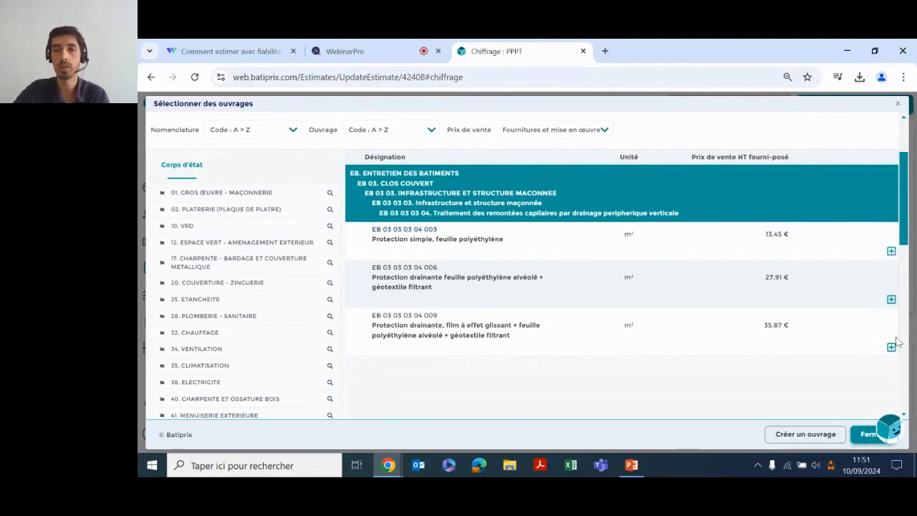
Step: Switch the works nomenclature from ENTRETIEN DES BATIMENTS to RE. RENOVATION ENERGETIQUE and expand RE.04. ISOLATION MUR
{"action": "scroll", "coordinate": [243, 318], "scroll_direction": "down", "scroll_amount": 6}
{"action": "scroll", "coordinate": [243, 318], "scroll_direction": "down", "scroll_amount": 3}
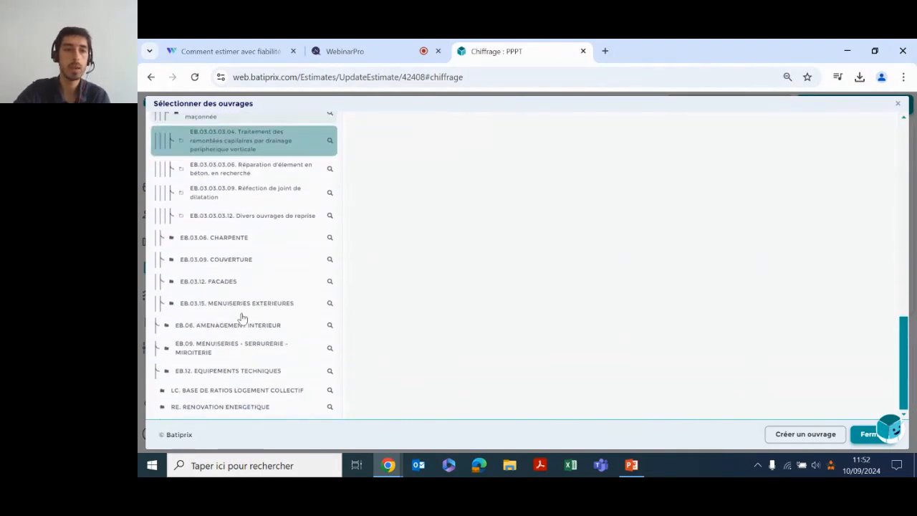
{"action": "scroll", "coordinate": [242, 318], "scroll_direction": "up", "scroll_amount": 3}
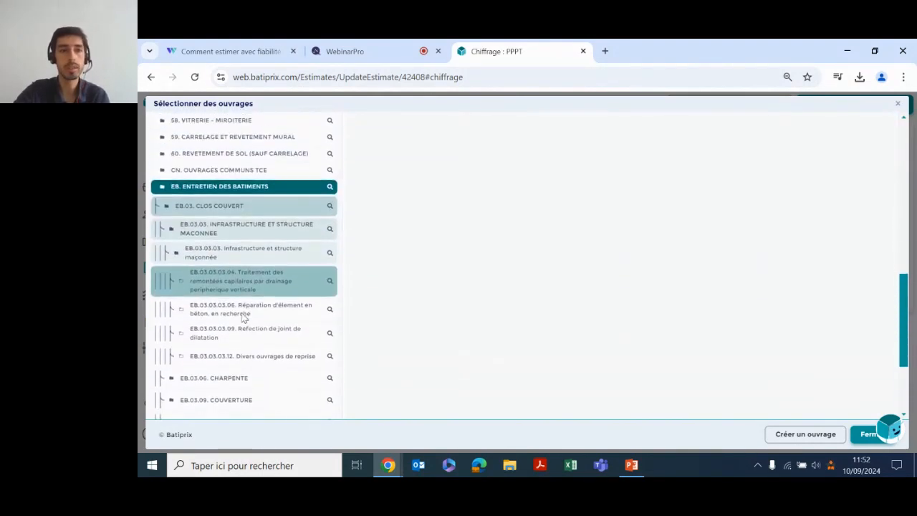
{"action": "left_click", "coordinate": [216, 190]}
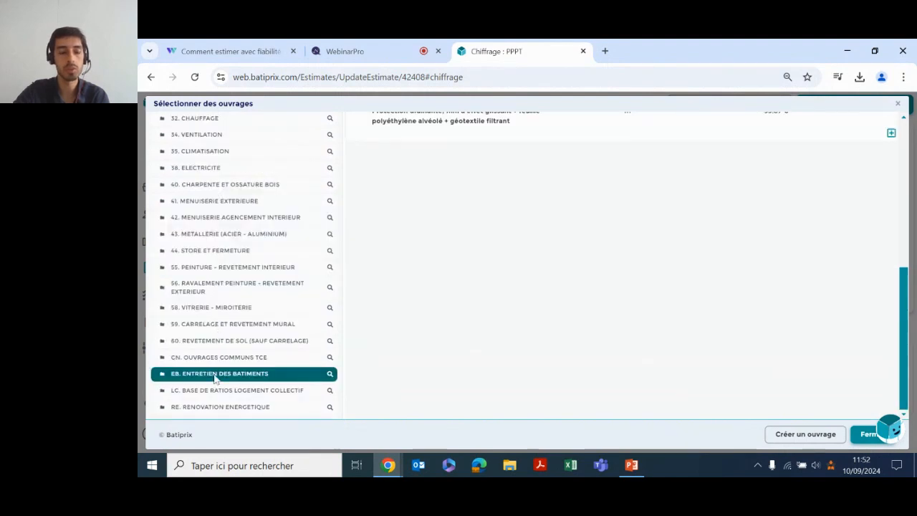
{"action": "left_click", "coordinate": [219, 407]}
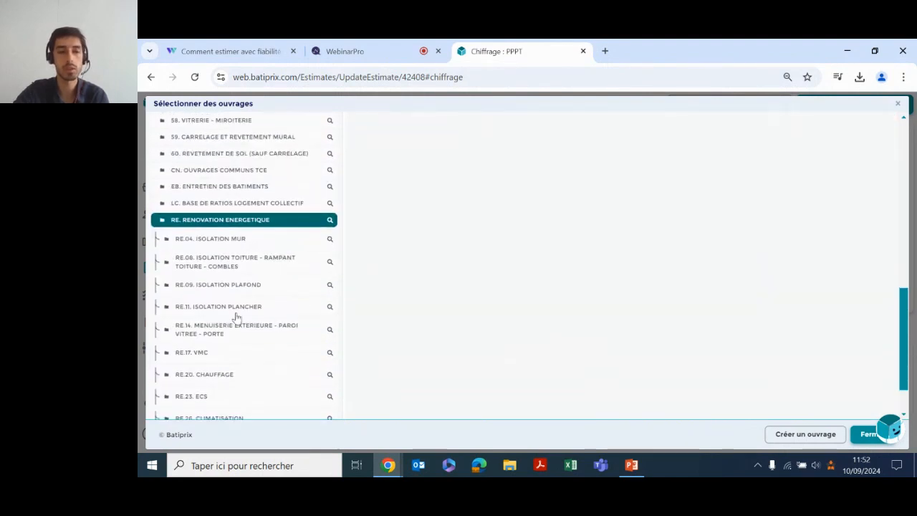
{"action": "scroll", "coordinate": [236, 317], "scroll_direction": "down", "scroll_amount": 1}
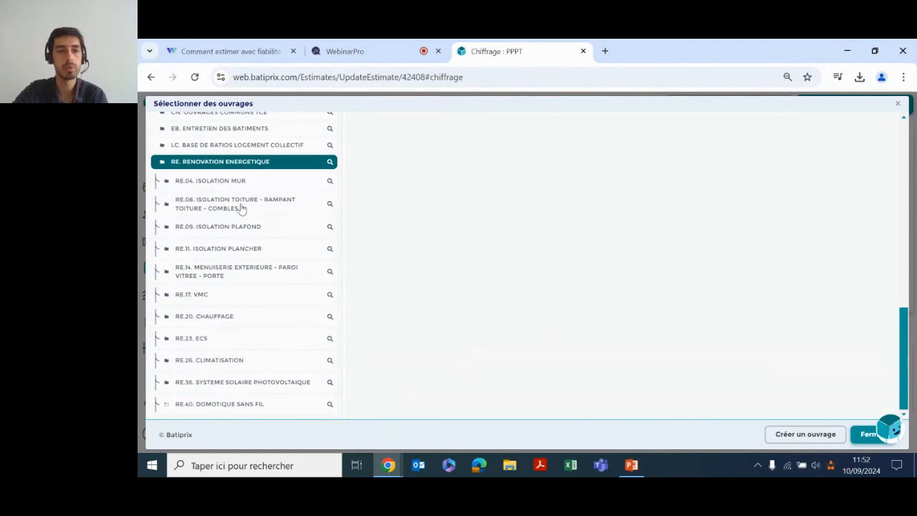
{"action": "left_click", "coordinate": [242, 182]}
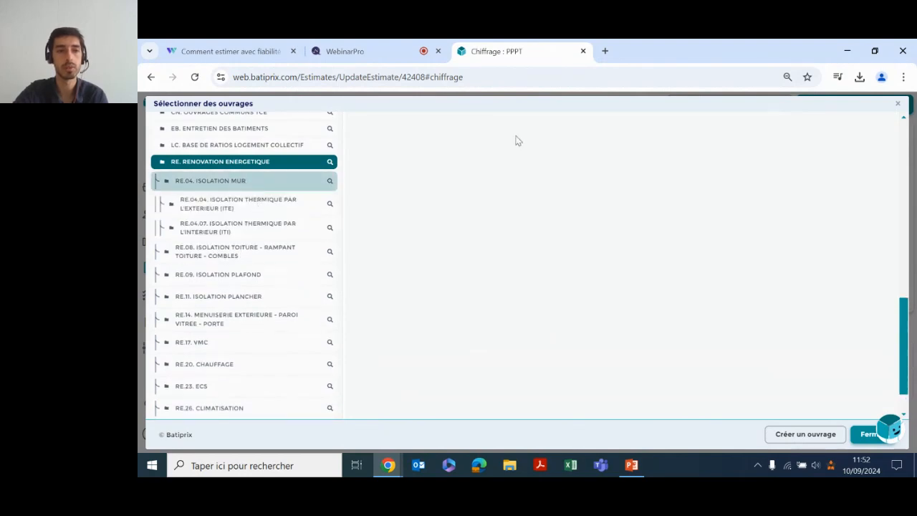
Step: Examine the works under RE.04.04.03.03, ITE avec isolant polystyrène, then close the work selection without adding any
{"action": "scroll", "coordinate": [479, 293], "scroll_direction": "down", "scroll_amount": 7}
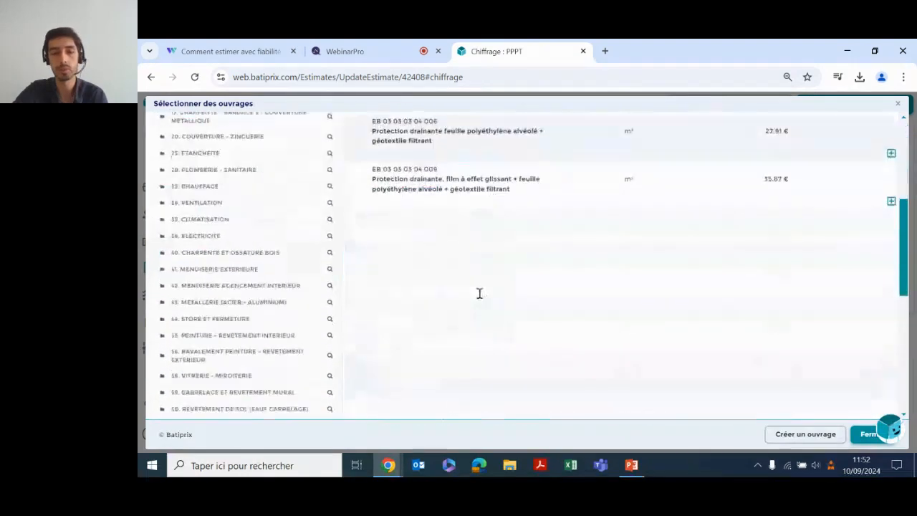
{"action": "left_click", "coordinate": [227, 303]}
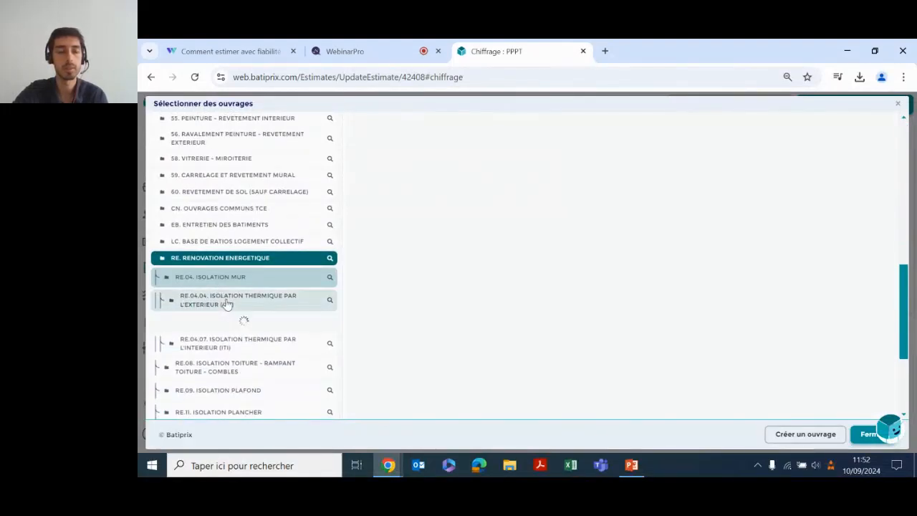
{"action": "left_click", "coordinate": [259, 328]}
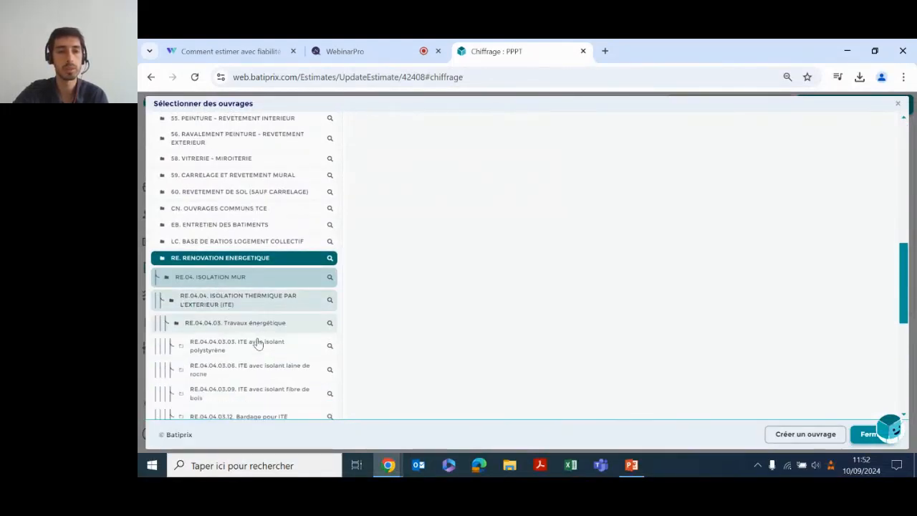
{"action": "left_click", "coordinate": [258, 347]}
{"action": "scroll", "coordinate": [565, 291], "scroll_direction": "up", "scroll_amount": 7}
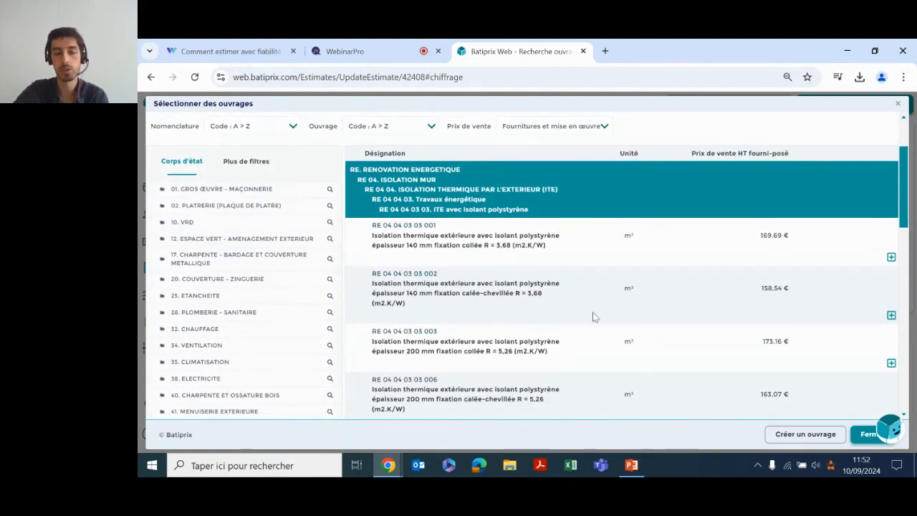
{"action": "scroll", "coordinate": [650, 275], "scroll_direction": "down", "scroll_amount": 2}
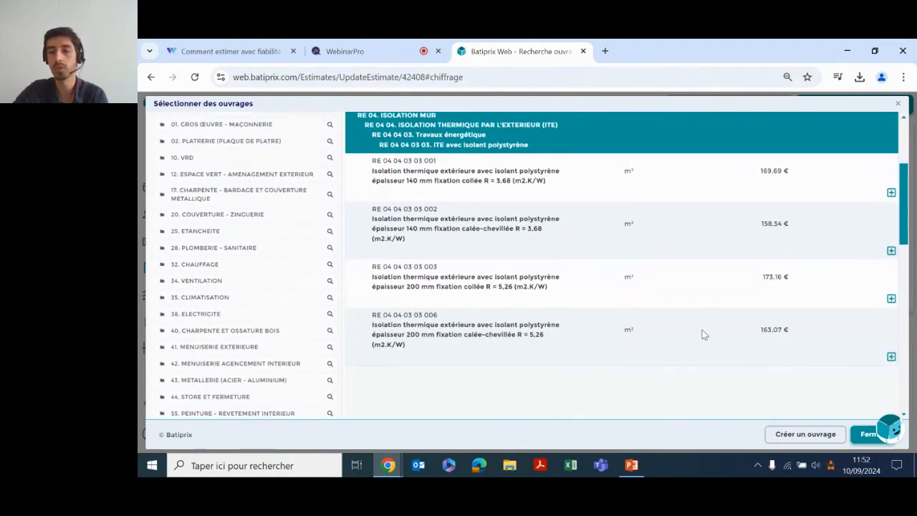
{"action": "left_click", "coordinate": [870, 435]}
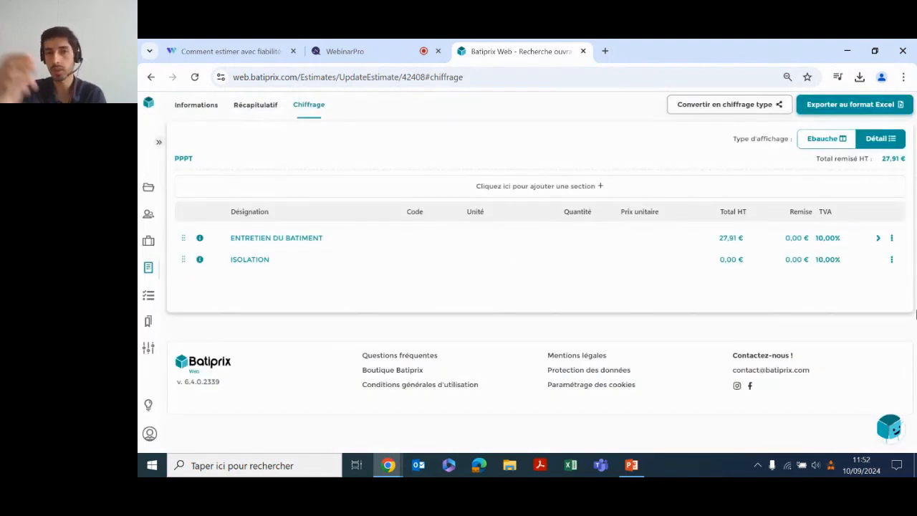
Step: Set the quantity of the Protection drainante work in the ENTRETIEN DU BATIMENT section to 30 m²
{"action": "left_click", "coordinate": [878, 239]}
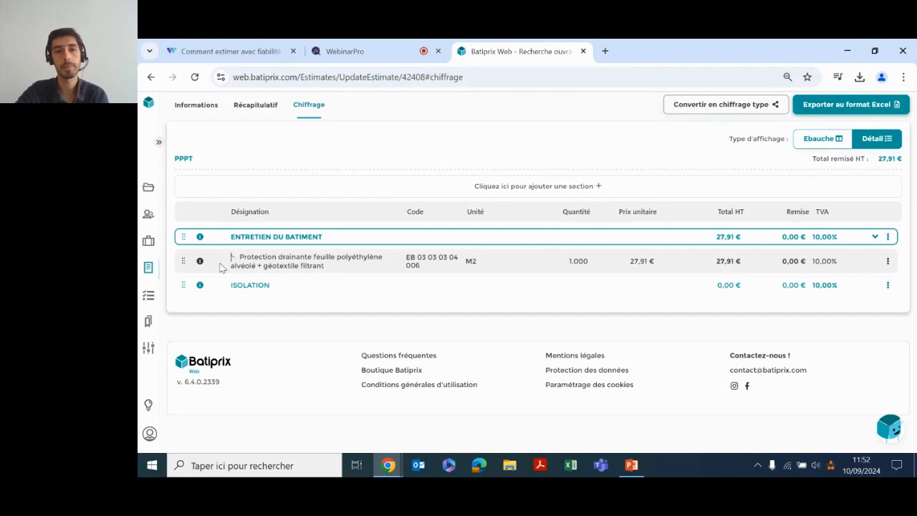
{"action": "left_click", "coordinate": [582, 264]}
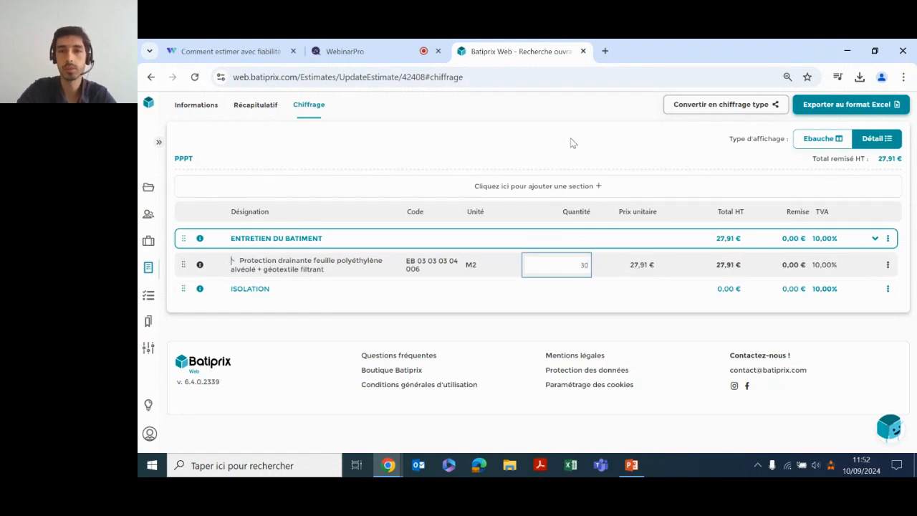
{"action": "key", "text": "Return"}
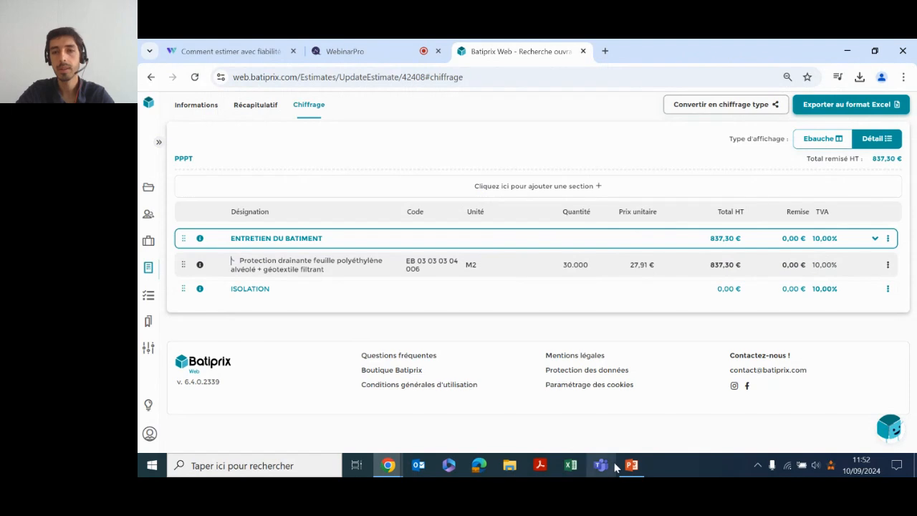
Step: Start adding a work to the ISOLATION section and list the works under RE.04.04.03, Travaux énergétique, for exterior wall insulation (ITE)
{"action": "left_click", "coordinate": [889, 290]}
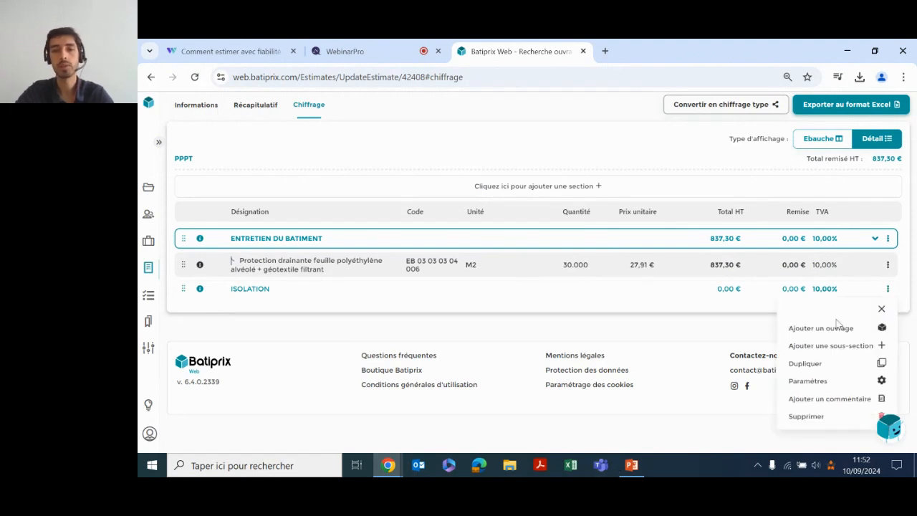
{"action": "left_click", "coordinate": [831, 329]}
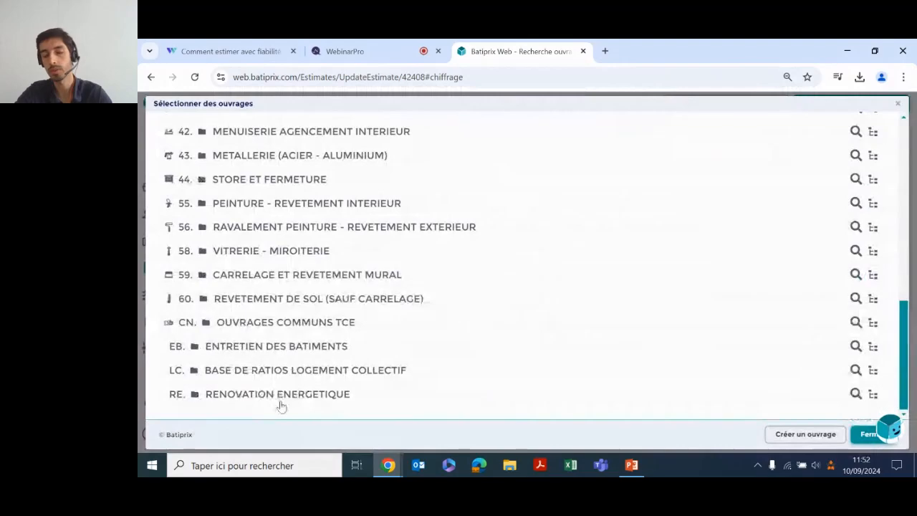
{"action": "left_click", "coordinate": [282, 402]}
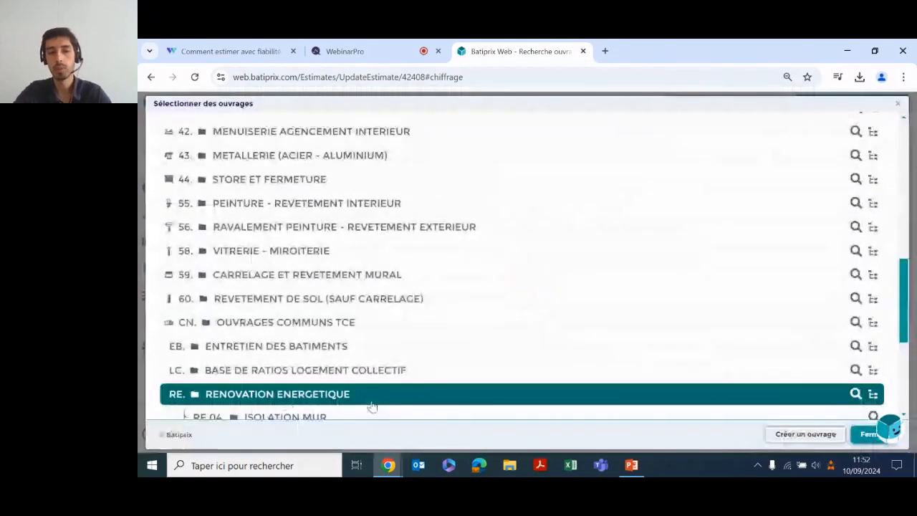
{"action": "scroll", "coordinate": [373, 401], "scroll_direction": "down", "scroll_amount": 3}
{"action": "left_click", "coordinate": [275, 173]}
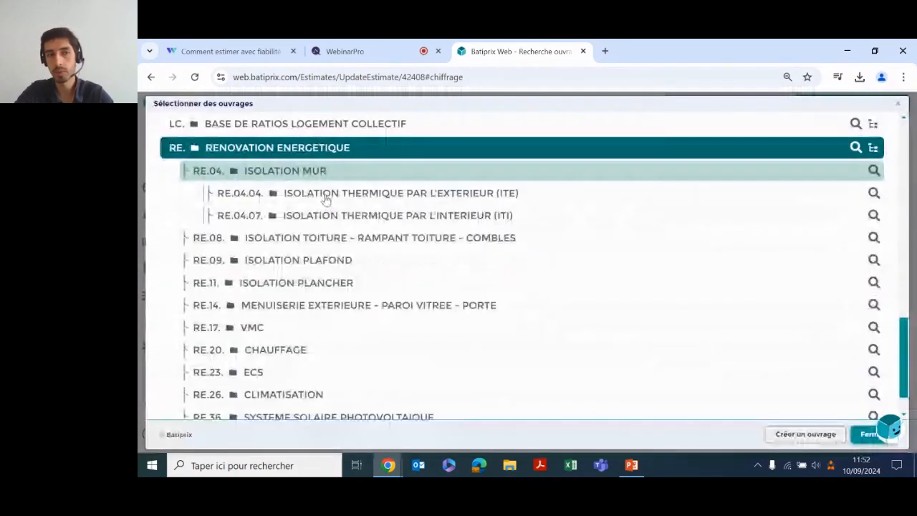
{"action": "left_click", "coordinate": [360, 199]}
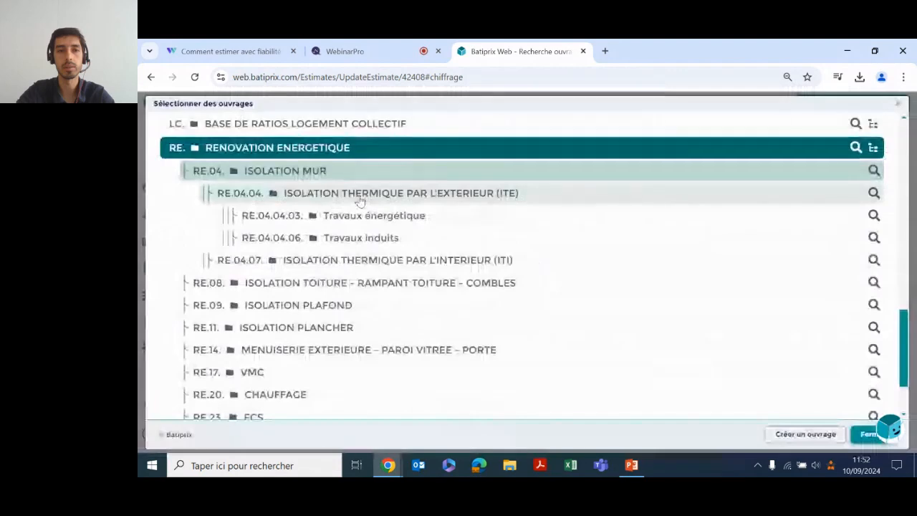
{"action": "left_click", "coordinate": [348, 217]}
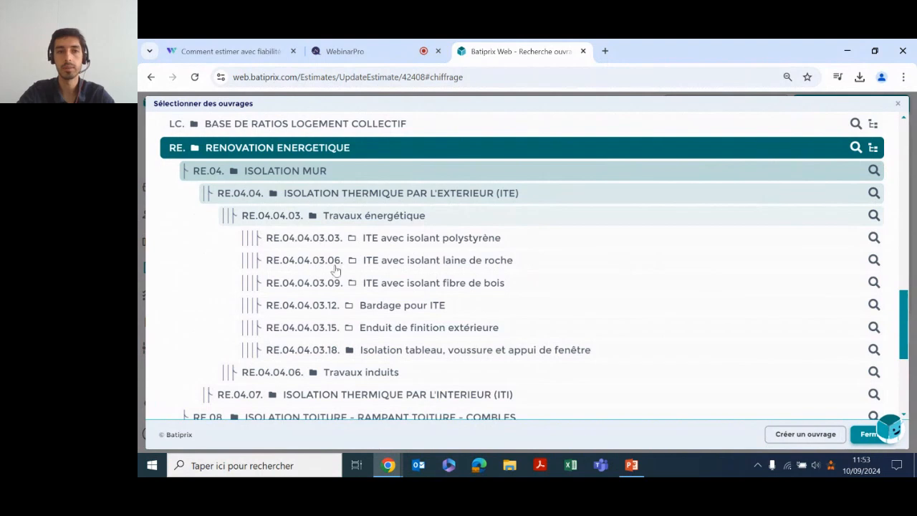
{"action": "left_click", "coordinate": [875, 216]}
{"action": "scroll", "coordinate": [633, 299], "scroll_direction": "down", "scroll_amount": 5}
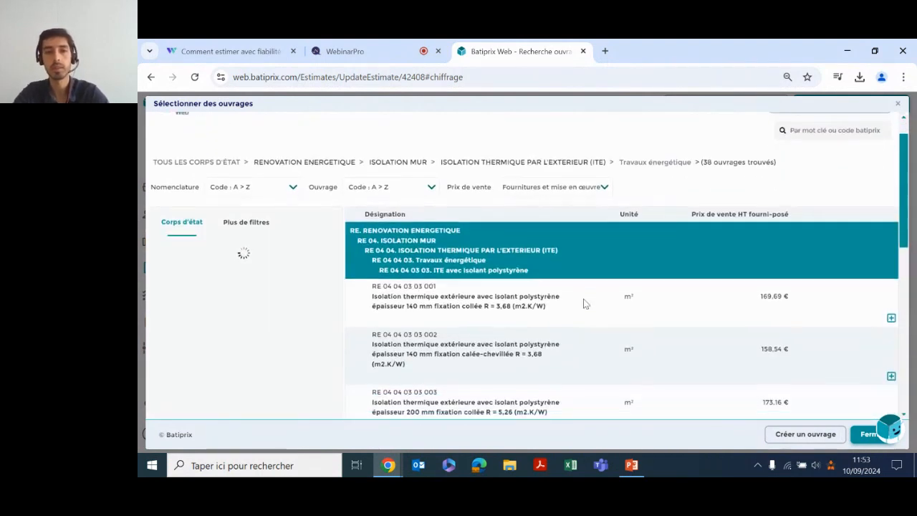
{"action": "scroll", "coordinate": [485, 348], "scroll_direction": "down", "scroll_amount": 4}
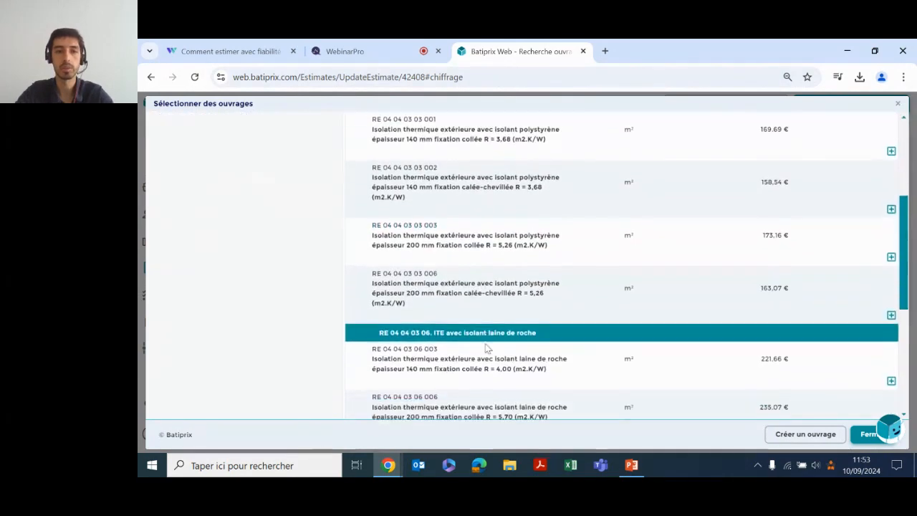
{"action": "scroll", "coordinate": [612, 313], "scroll_direction": "down", "scroll_amount": 1}
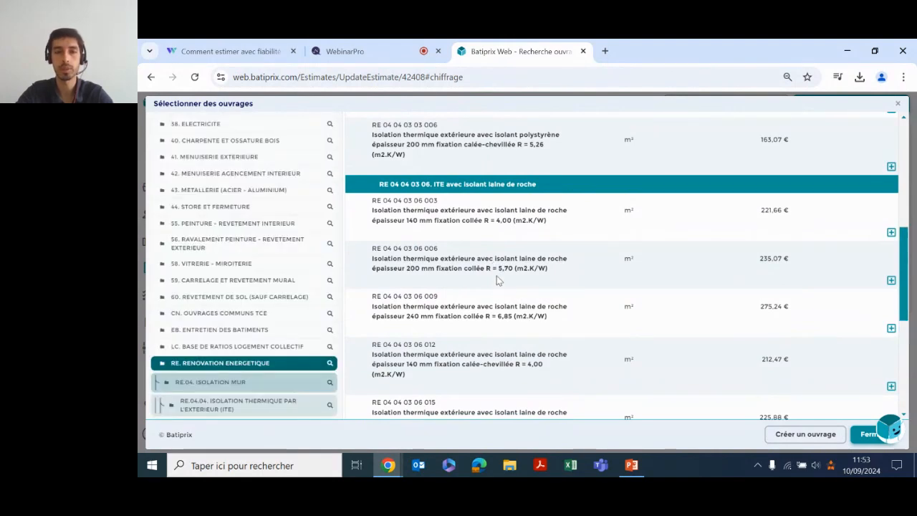
{"action": "left_click", "coordinate": [892, 282]}
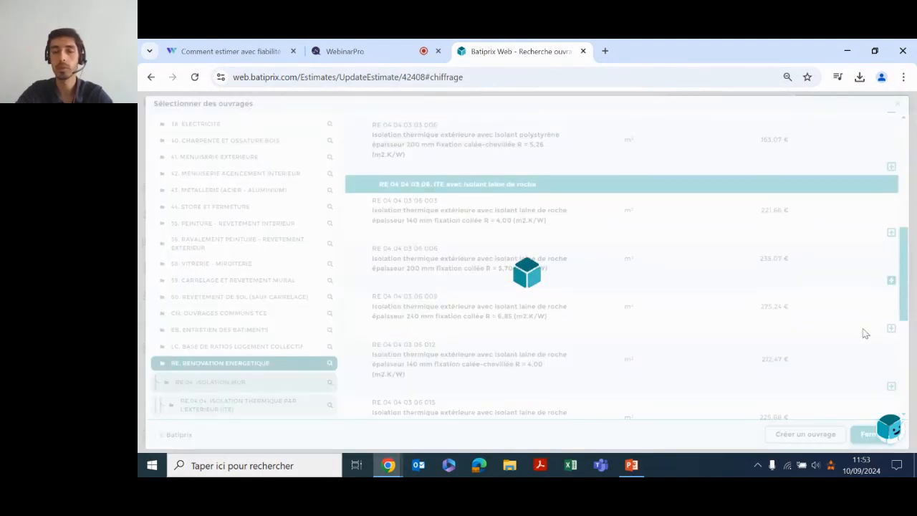
{"action": "left_click", "coordinate": [867, 435]}
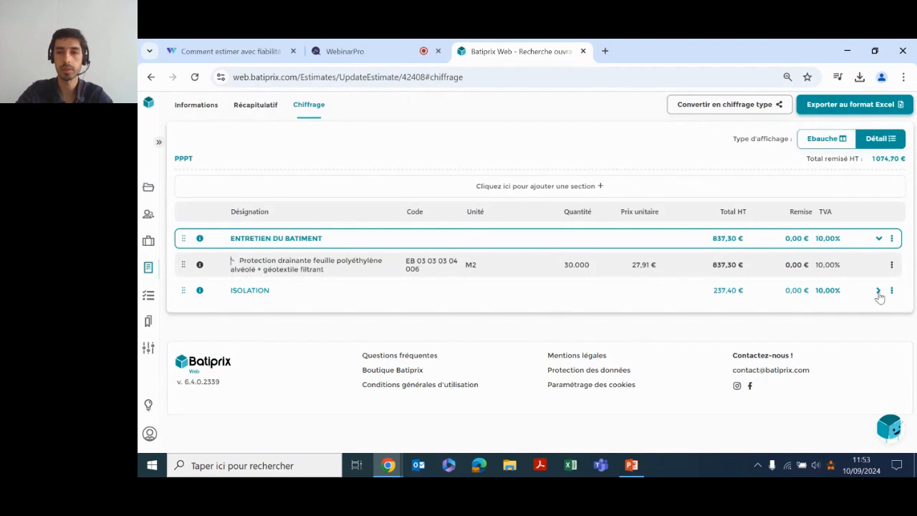
Step: Set the quantity of the laine de roche insulation work in the ISOLATION section to 40 m²
{"action": "left_click", "coordinate": [879, 294]}
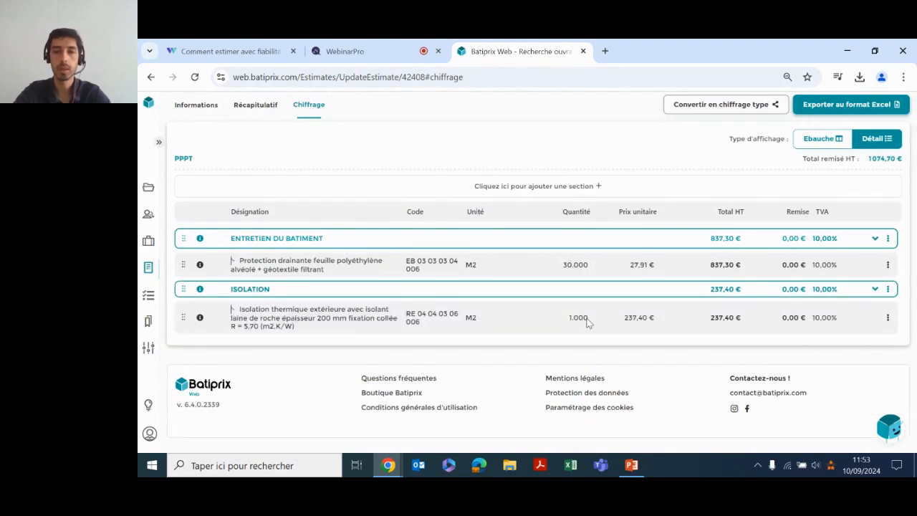
{"action": "left_click", "coordinate": [586, 320]}
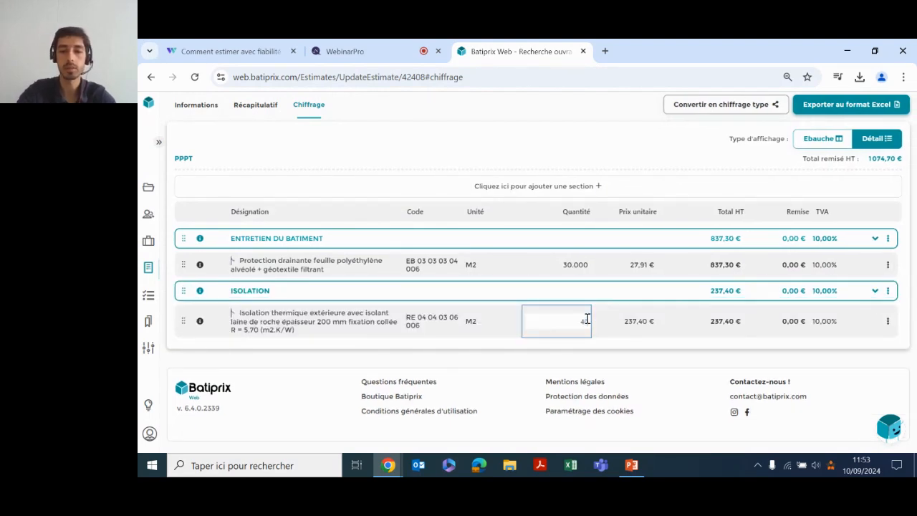
{"action": "left_click", "coordinate": [585, 356]}
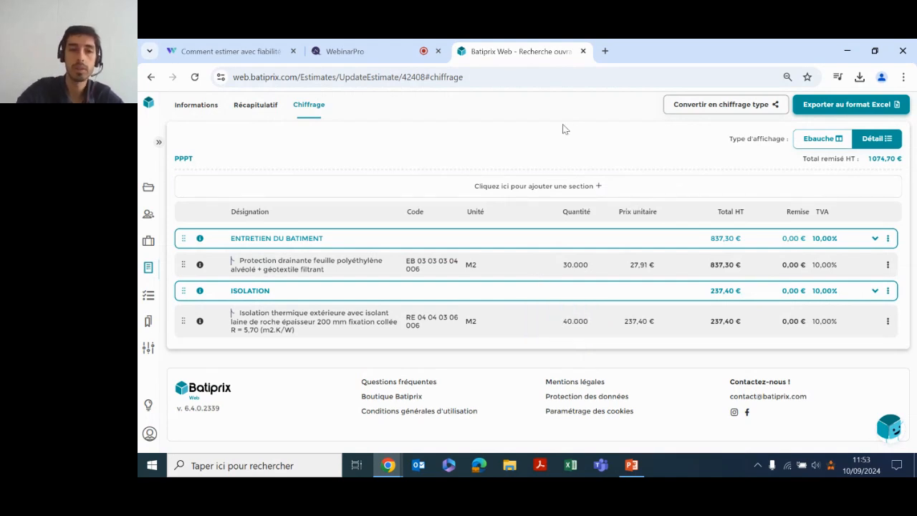
Step: Export the estimate to Excel as a Chiffrage with the default template, and open the downloaded workbook in Excel with editing enabled
{"action": "left_click", "coordinate": [832, 103]}
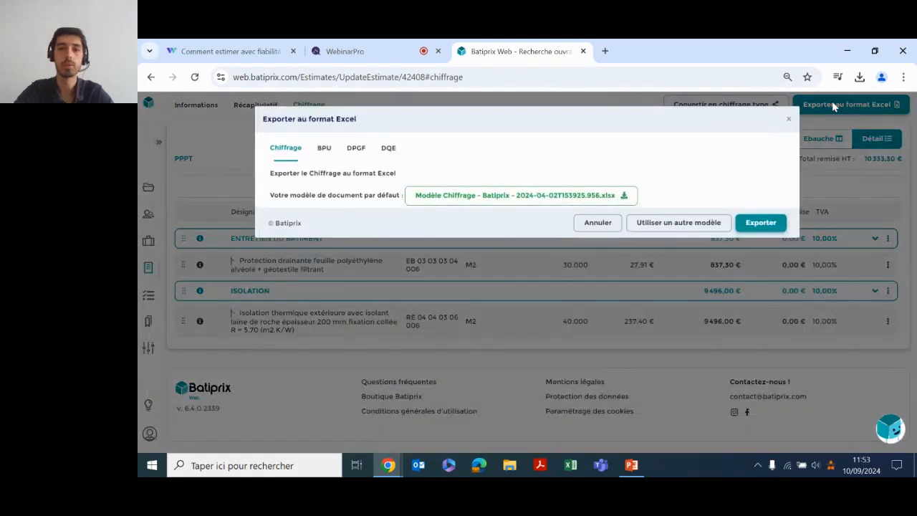
{"action": "left_click", "coordinate": [778, 226]}
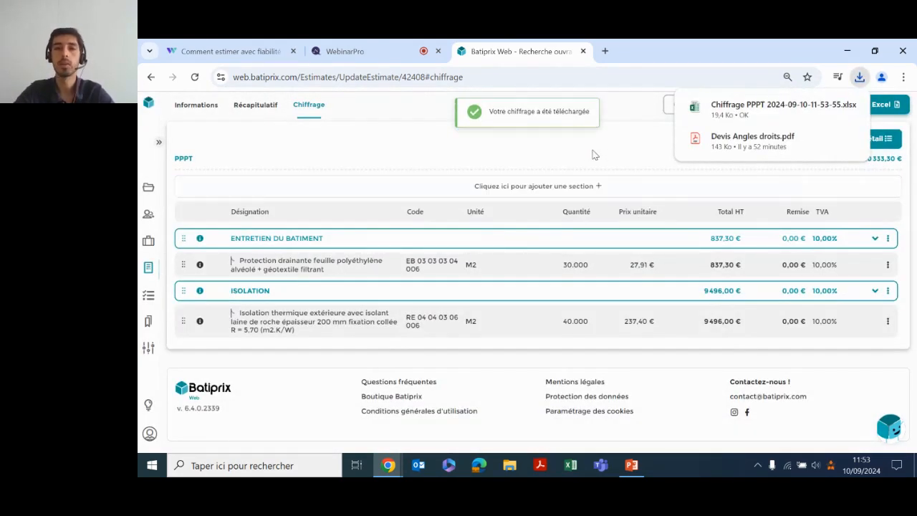
{"action": "left_click", "coordinate": [727, 108]}
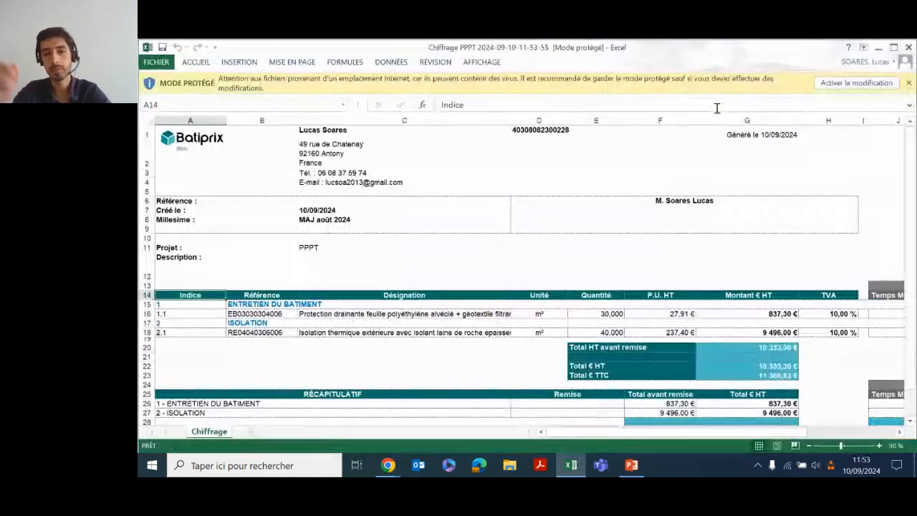
{"action": "left_click", "coordinate": [845, 84]}
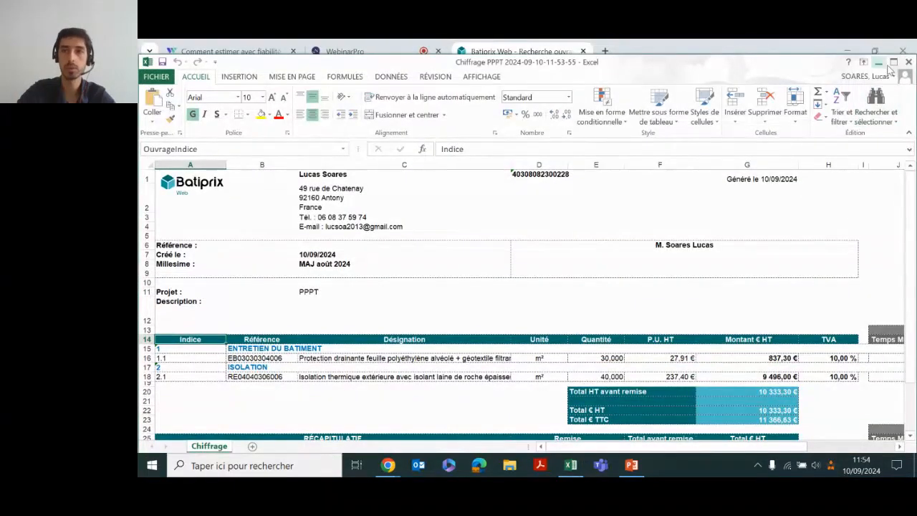
Step: Maximize the workbook, zoom out to 70%, and examine the ENTRETIEN DU BATIMENT and ISOLATION section rows
{"action": "left_click", "coordinate": [894, 61]}
{"action": "left_click", "coordinate": [822, 445]}
{"action": "left_click", "coordinate": [820, 446]}
{"action": "left_click", "coordinate": [821, 446]}
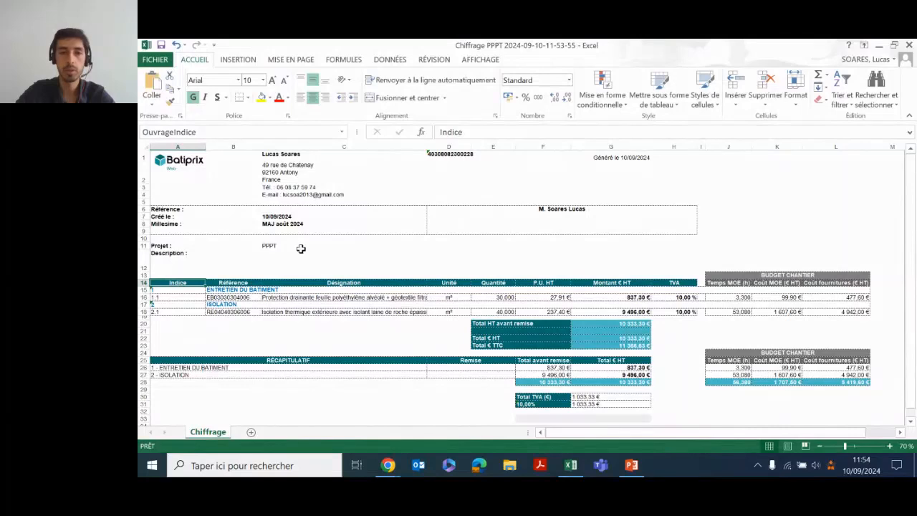
{"action": "left_click", "coordinate": [231, 288]}
{"action": "left_click", "coordinate": [228, 304]}
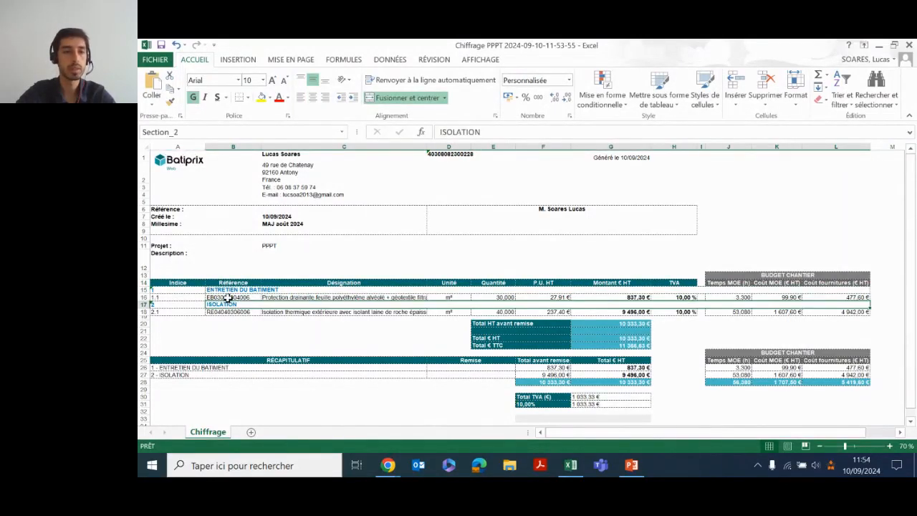
Step: Examine the works table's Référence, Désignation, Unité, P.U. HT and TVA columns in the exported workbook
{"action": "left_click", "coordinate": [229, 297]}
{"action": "left_click", "coordinate": [344, 282]}
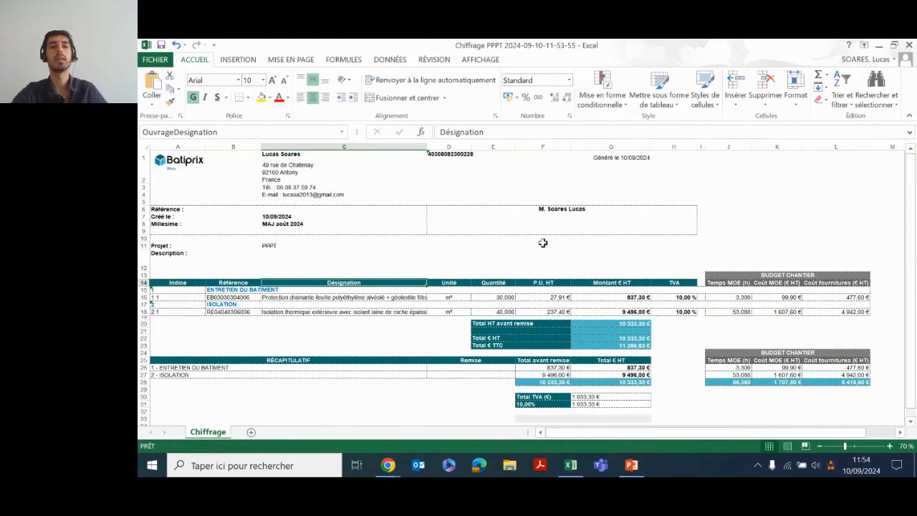
{"action": "key", "text": "Right"}
{"action": "key", "text": "Right"}
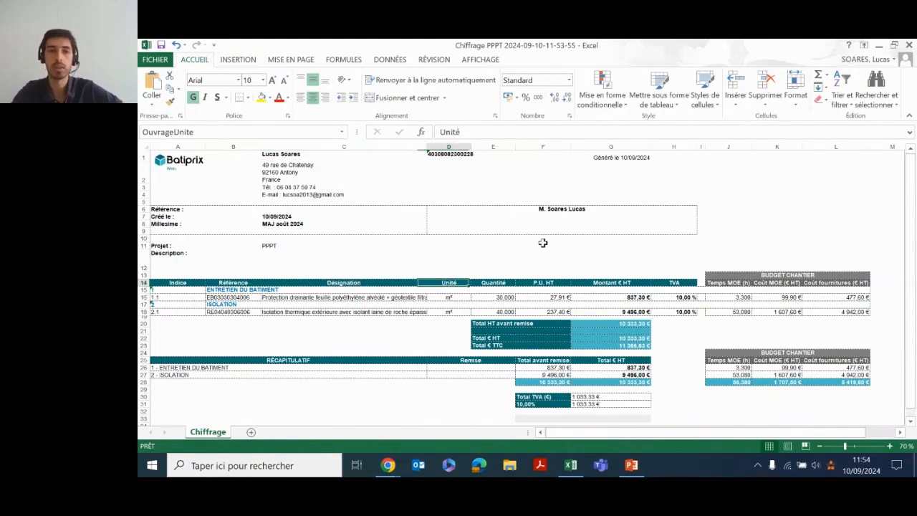
{"action": "key", "text": "Right"}
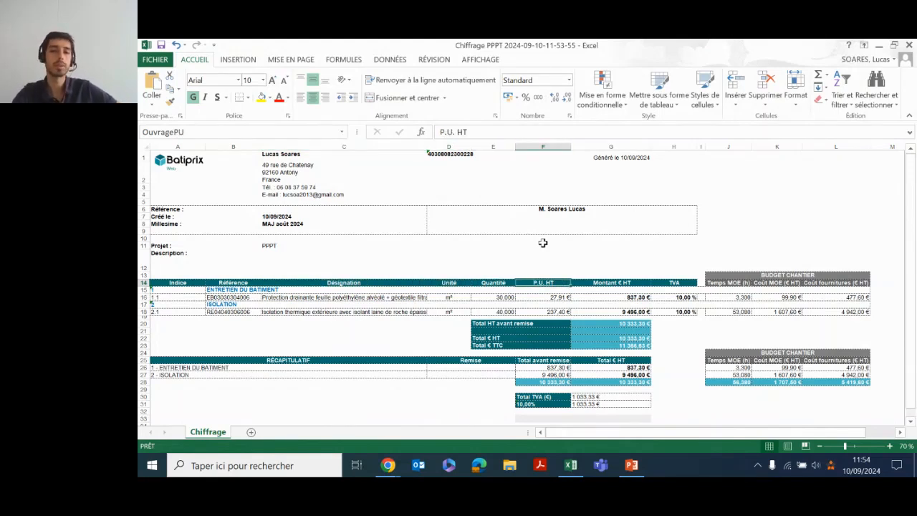
{"action": "key", "text": "Right"}
{"action": "key", "text": "Right"}
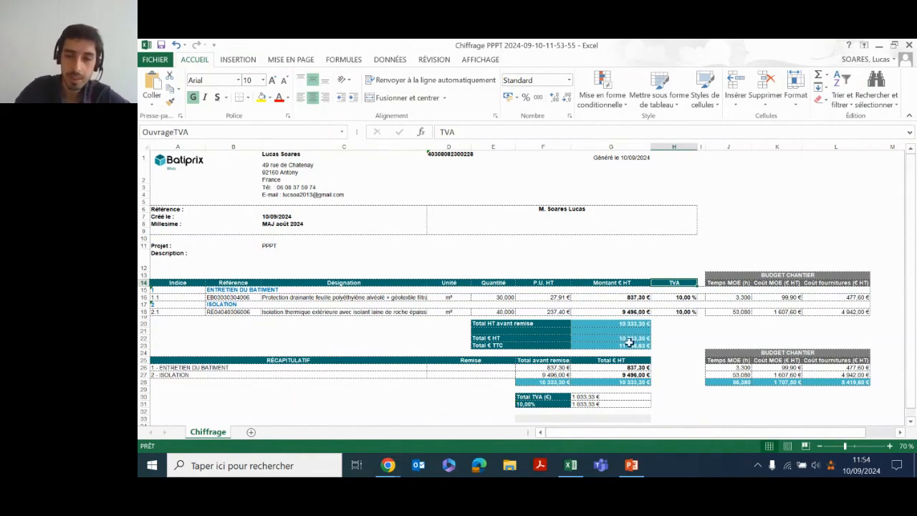
Step: Examine the BUDGET CHANTIER labour time, labour cost and supply cost columns, and the RÉCAPITULATIF rows for both sections
{"action": "left_click", "coordinate": [777, 275]}
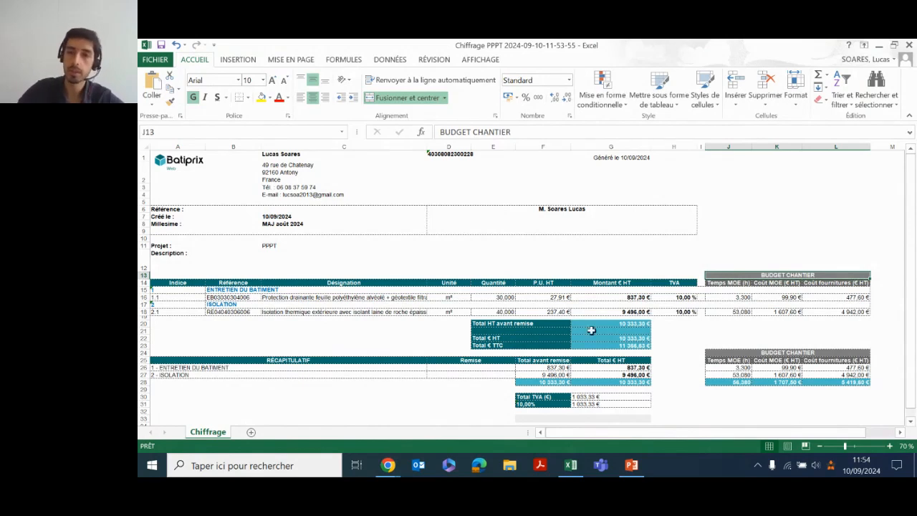
{"action": "left_click", "coordinate": [837, 285]}
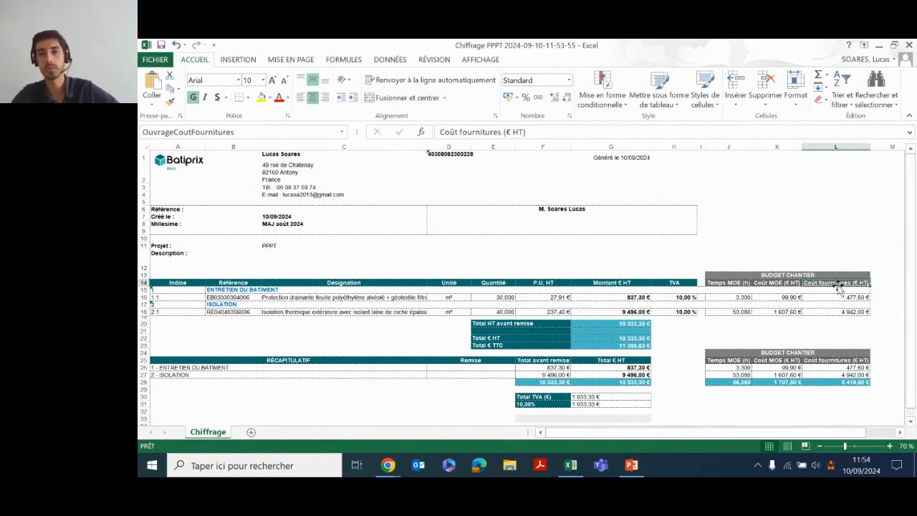
{"action": "left_click", "coordinate": [766, 284]}
{"action": "left_click", "coordinate": [732, 283]}
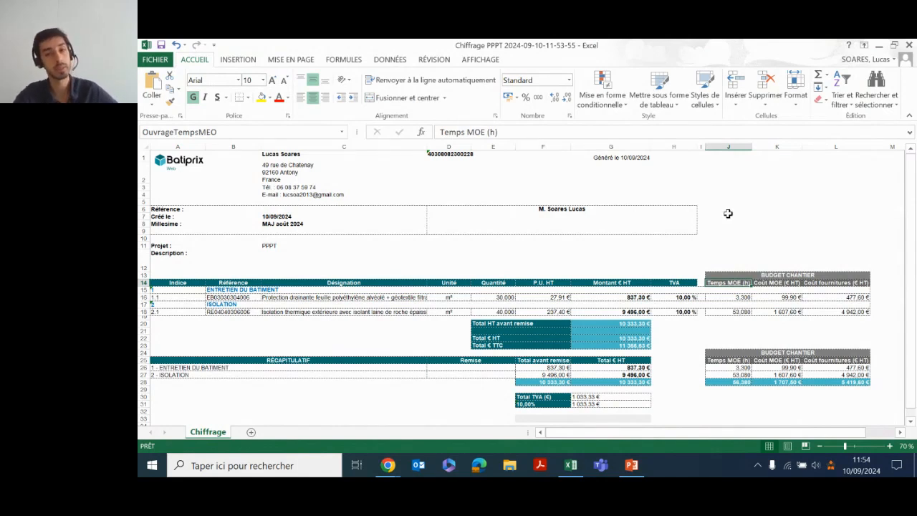
{"action": "left_click", "coordinate": [279, 358]}
{"action": "left_click", "coordinate": [206, 367]}
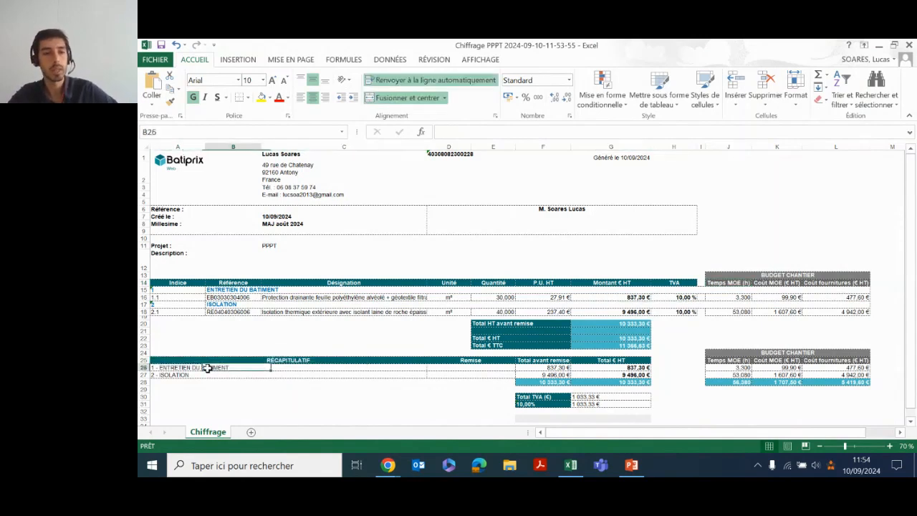
{"action": "left_click", "coordinate": [171, 374]}
{"action": "left_click", "coordinate": [168, 367]}
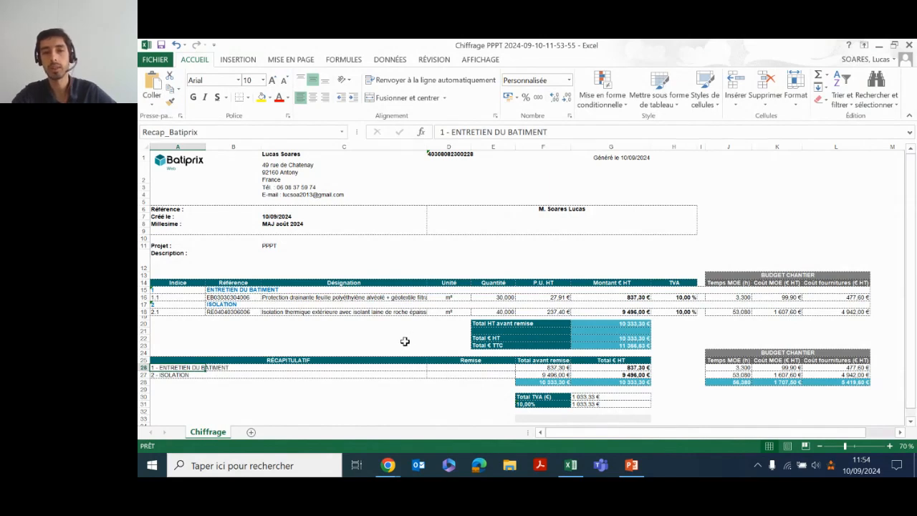
{"action": "scroll", "coordinate": [405, 341], "scroll_direction": "down", "scroll_amount": 1}
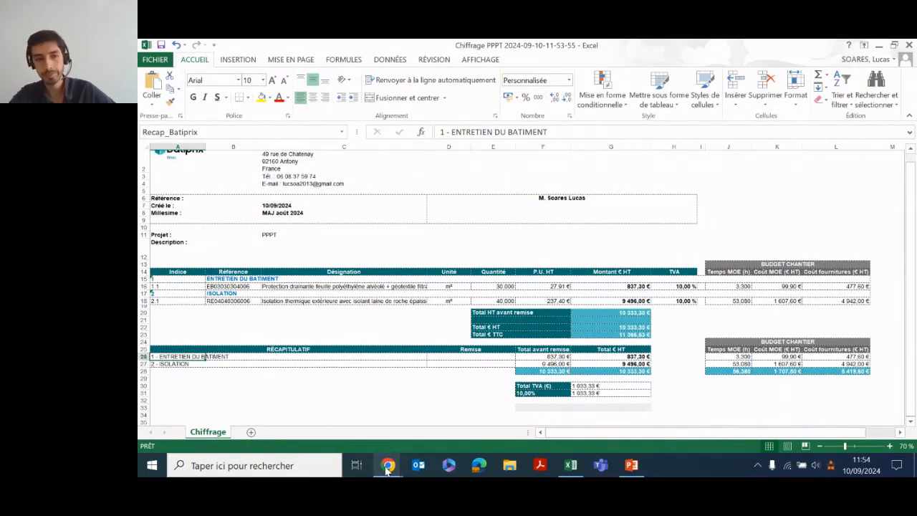
Step: Switch back to Batiprix, choose another template for the Excel Chiffrage export, and download the modèle Batiprix and open it in Excel
{"action": "mouse_move", "coordinate": [388, 465]}
{"action": "left_click", "coordinate": [316, 415]}
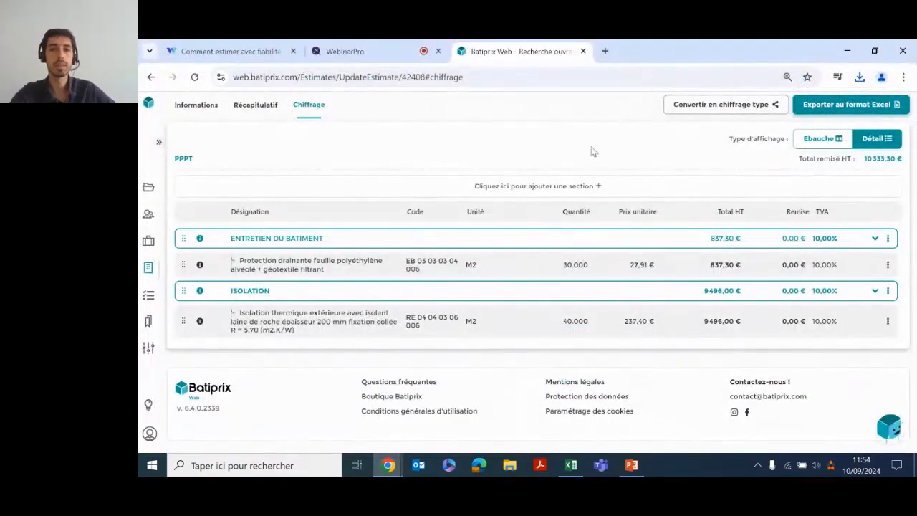
{"action": "left_click", "coordinate": [877, 106]}
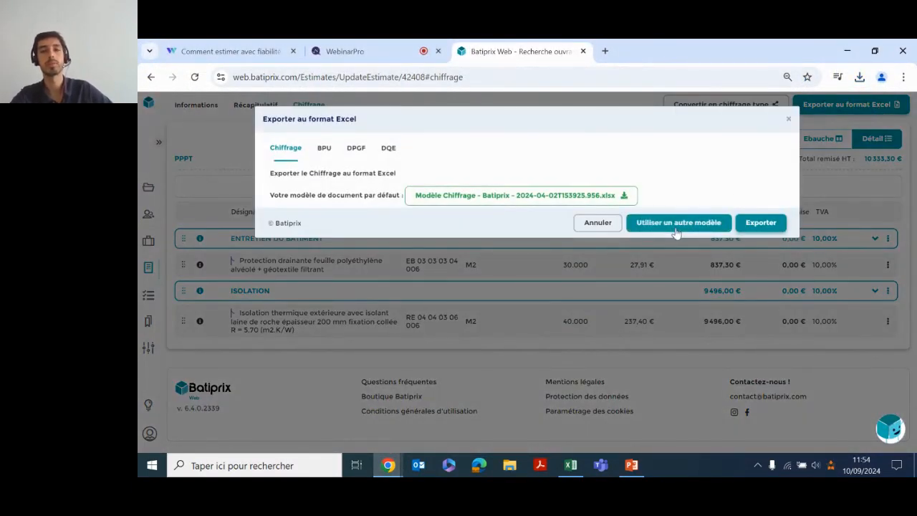
{"action": "left_click", "coordinate": [675, 224]}
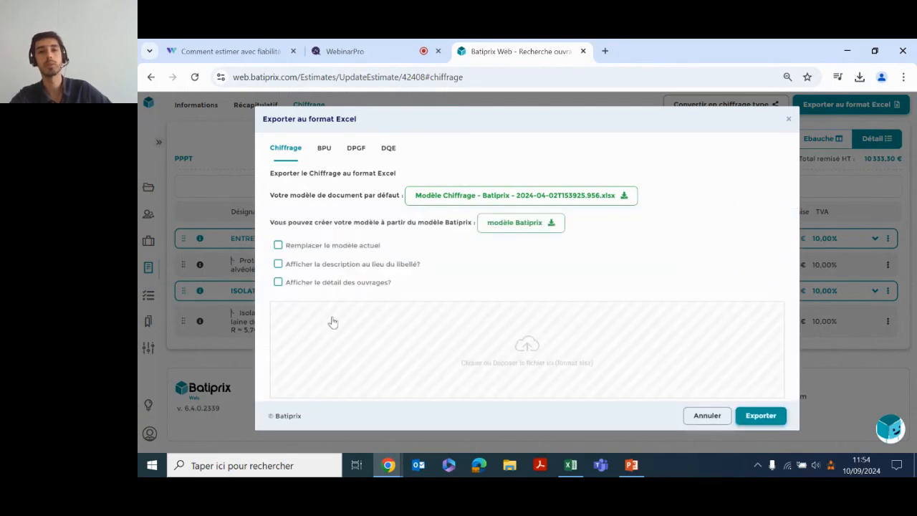
{"action": "left_click_drag", "start_coordinate": [261, 227], "coordinate": [473, 231]}
{"action": "left_click", "coordinate": [415, 222]}
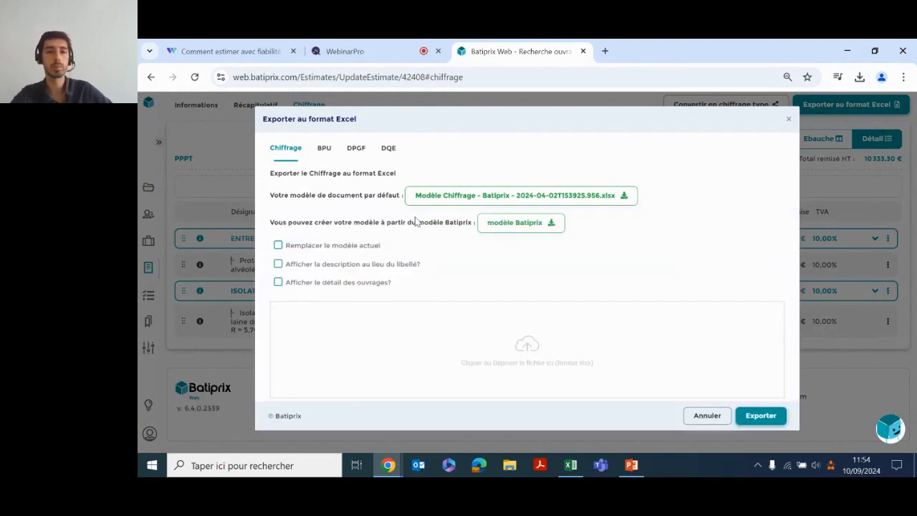
{"action": "left_click", "coordinate": [516, 224]}
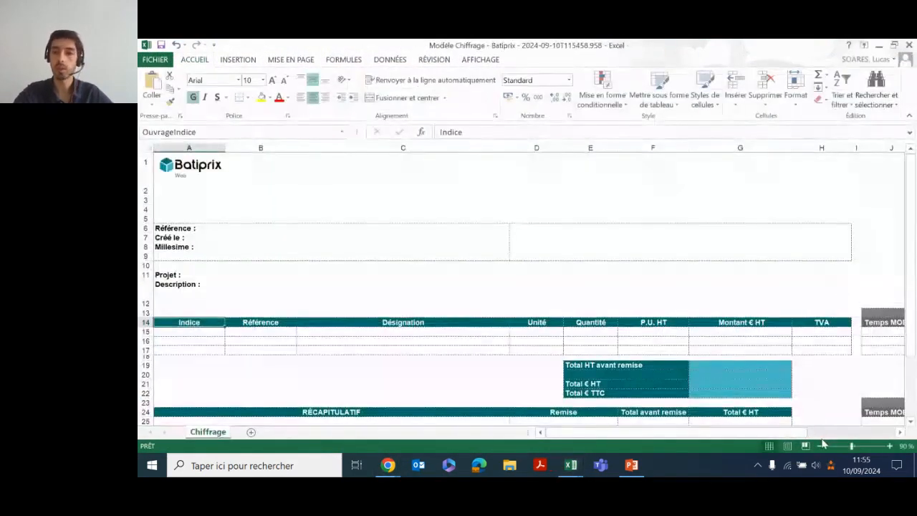
Step: Zoom the template out to 70% and delete the Batiprix logo from its header
{"action": "left_click", "coordinate": [817, 446]}
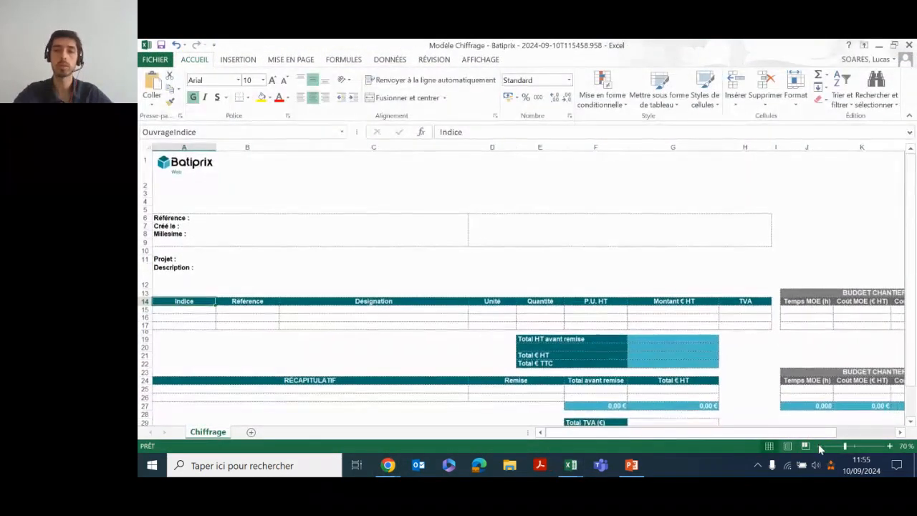
{"action": "left_click", "coordinate": [819, 445]}
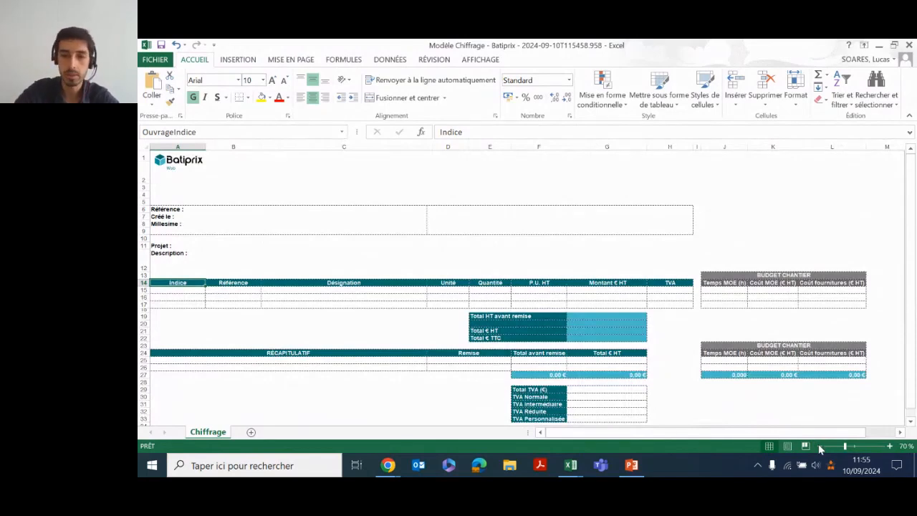
{"action": "left_click", "coordinate": [184, 165]}
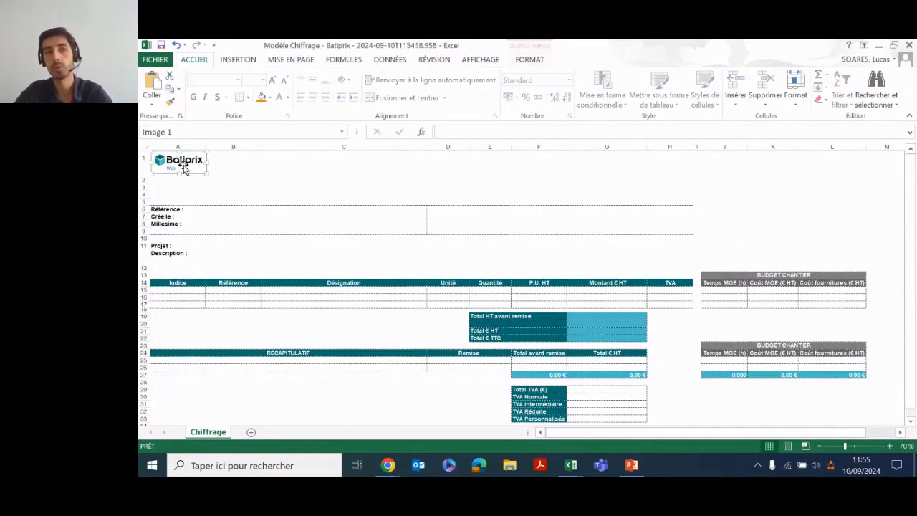
{"action": "key", "text": "Delete"}
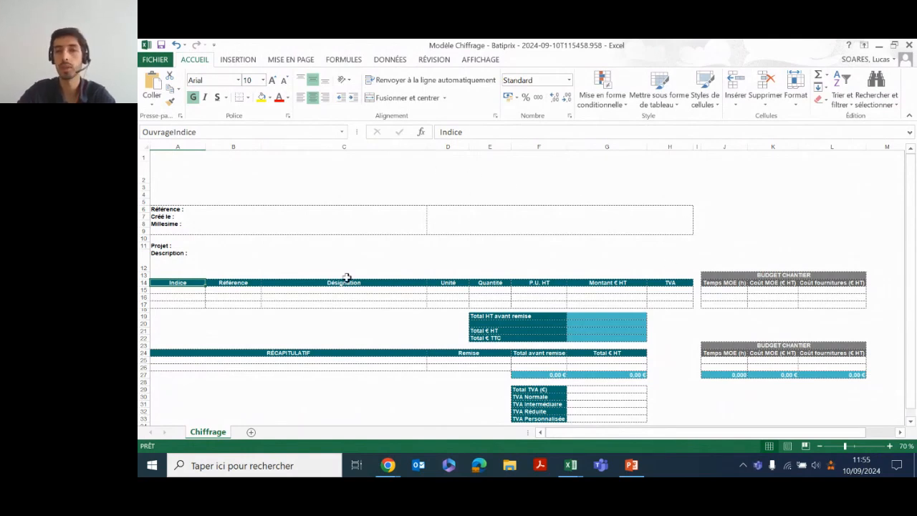
Step: Fill the works table's heading row, from Indice to TVA, with a near-black theme colour
{"action": "left_click_drag", "start_coordinate": [179, 282], "coordinate": [686, 283]}
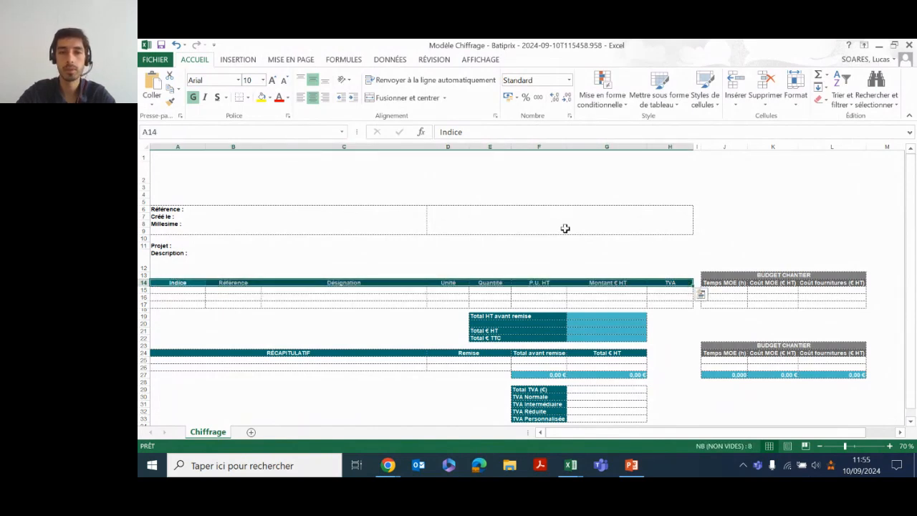
{"action": "left_click", "coordinate": [269, 97]}
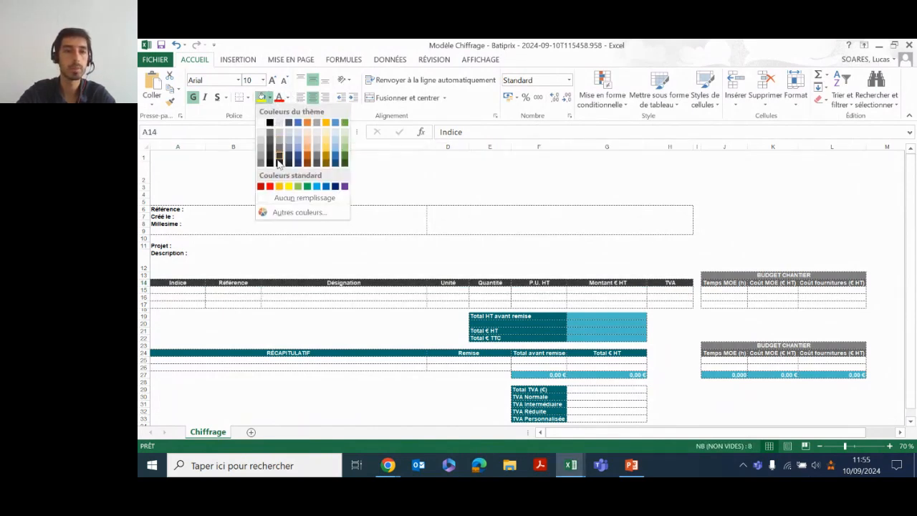
{"action": "left_click", "coordinate": [279, 160]}
Step: Delete columns I to L, which hold the BUDGET CHANTIER tables, from the template
{"action": "left_click_drag", "start_coordinate": [699, 143], "coordinate": [809, 162]}
{"action": "right_click", "coordinate": [747, 213]}
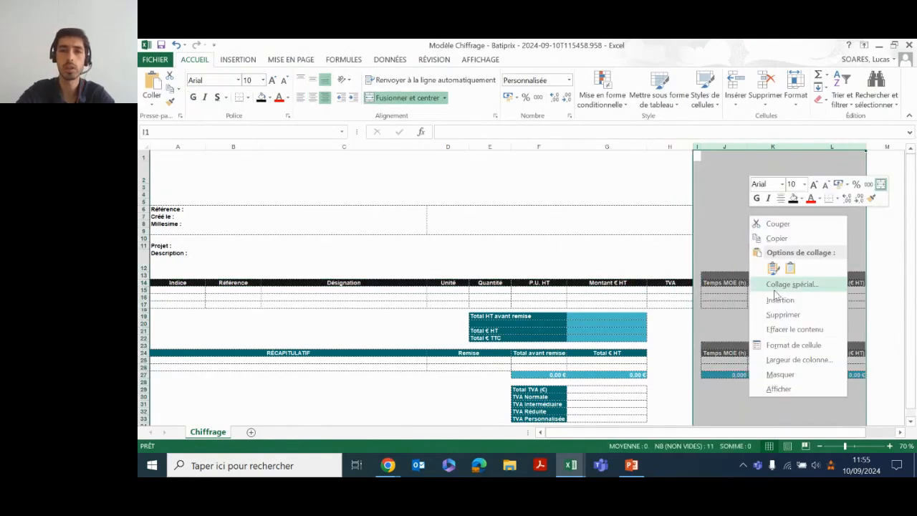
{"action": "left_click", "coordinate": [782, 314]}
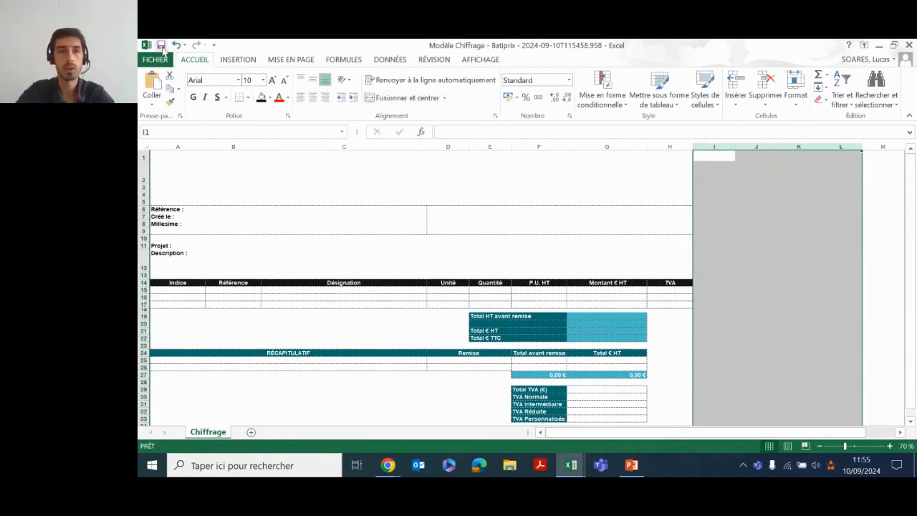
Step: Switch back to Batiprix, view the files available for the template upload, and close the export without choosing one
{"action": "left_click", "coordinate": [390, 466]}
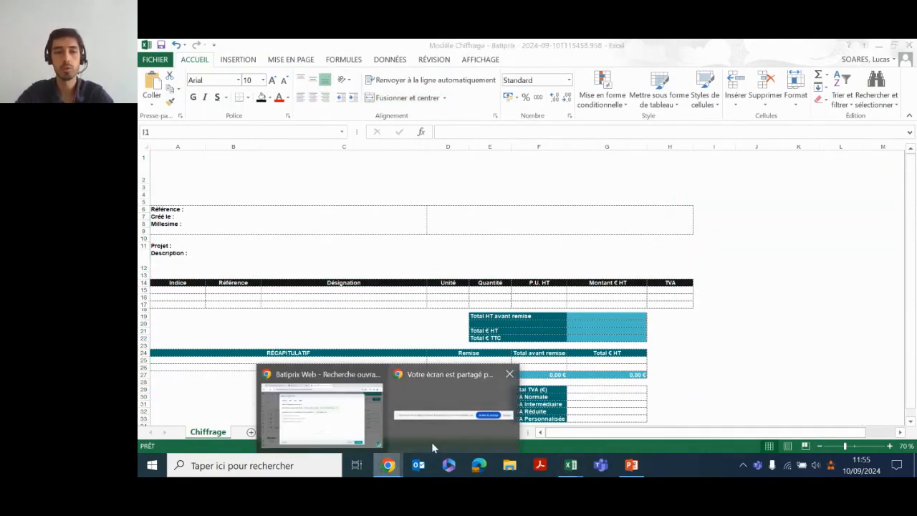
{"action": "left_click", "coordinate": [323, 412]}
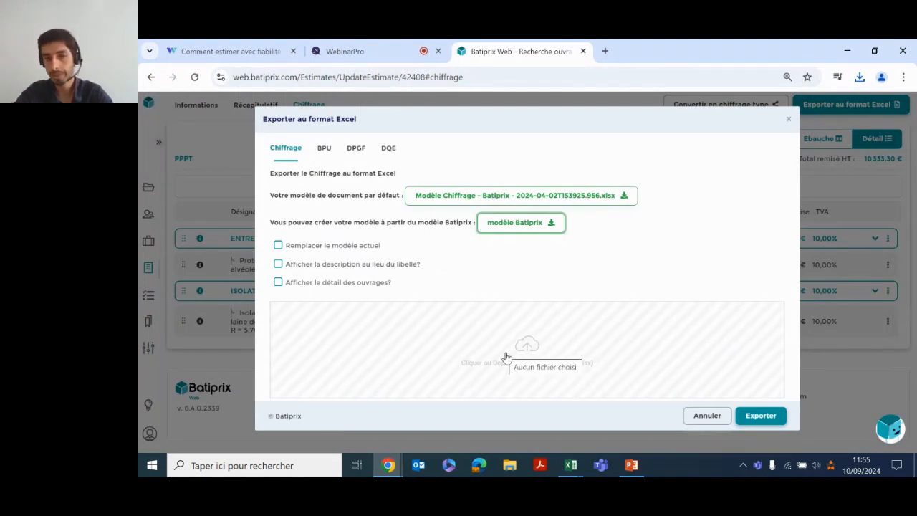
{"action": "left_click", "coordinate": [505, 354]}
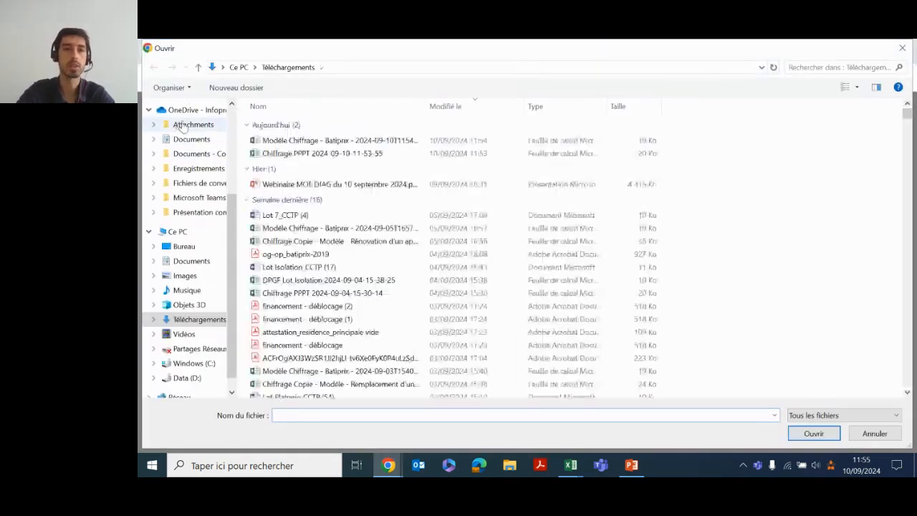
{"action": "left_click", "coordinate": [900, 49]}
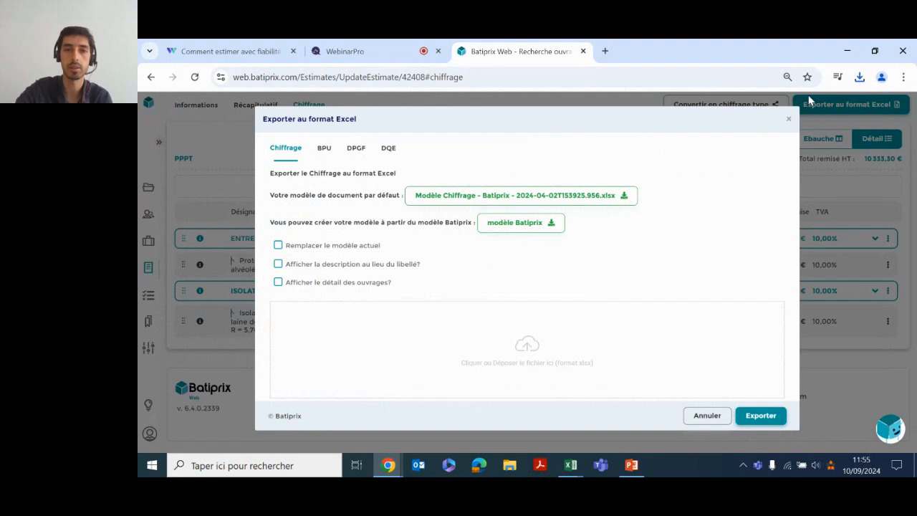
{"action": "left_click", "coordinate": [789, 119]}
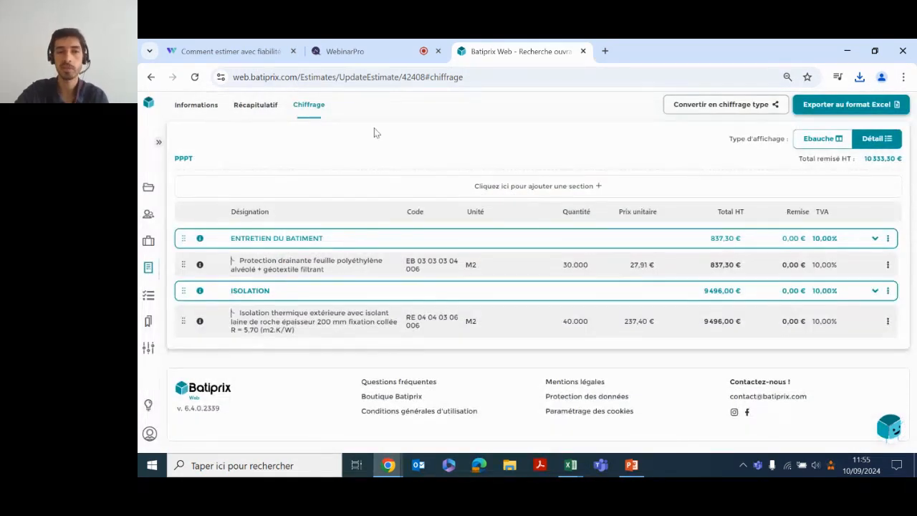
Step: Open the estimate Copie - Modèle - Rénovation d'un appartement type T2 from page 2 of Mes chiffrages and examine its price-update notices
{"action": "left_click", "coordinate": [150, 269]}
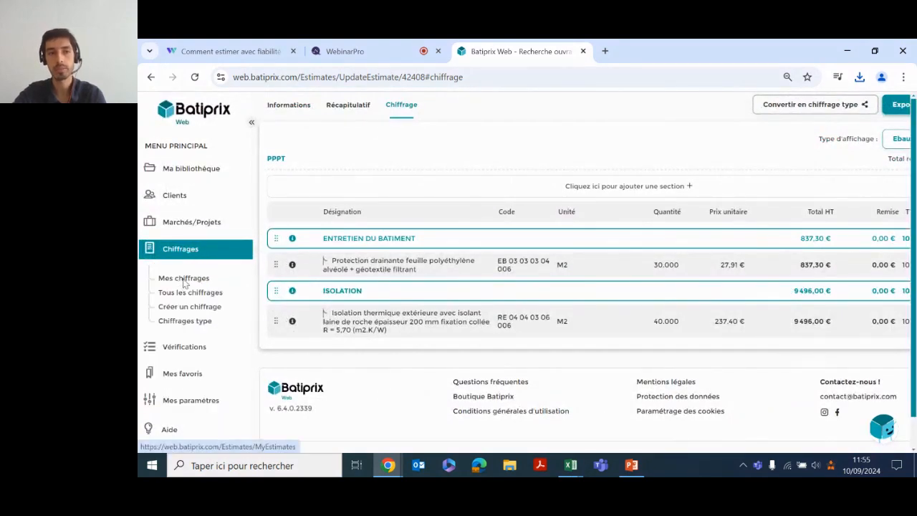
{"action": "left_click", "coordinate": [184, 280]}
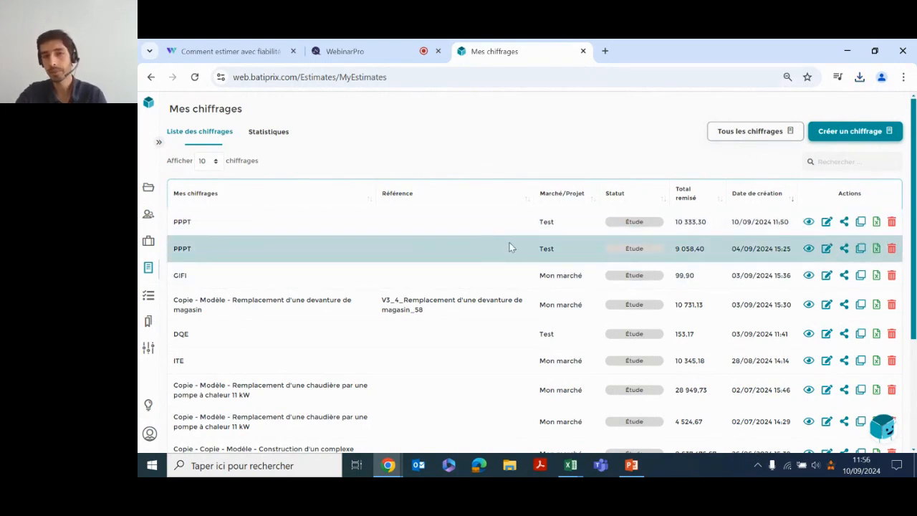
{"action": "scroll", "coordinate": [510, 247], "scroll_direction": "down", "scroll_amount": 3}
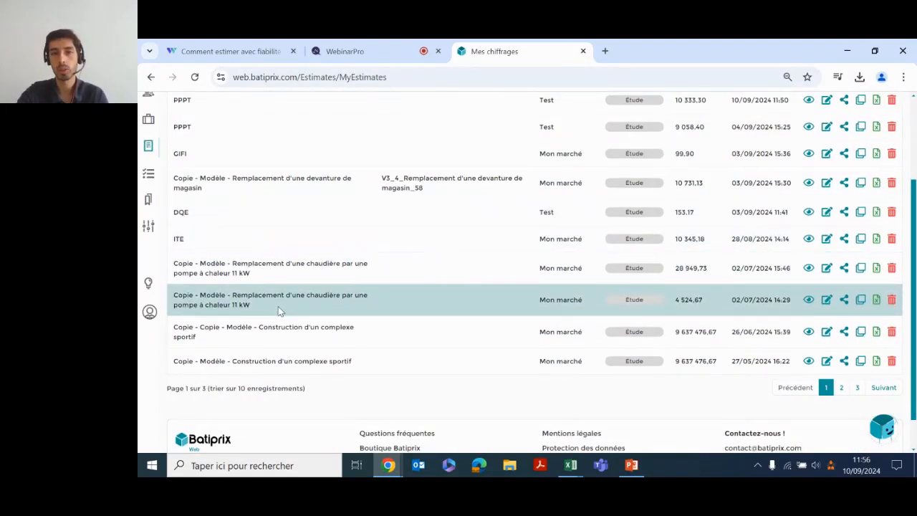
{"action": "left_click", "coordinate": [841, 387]}
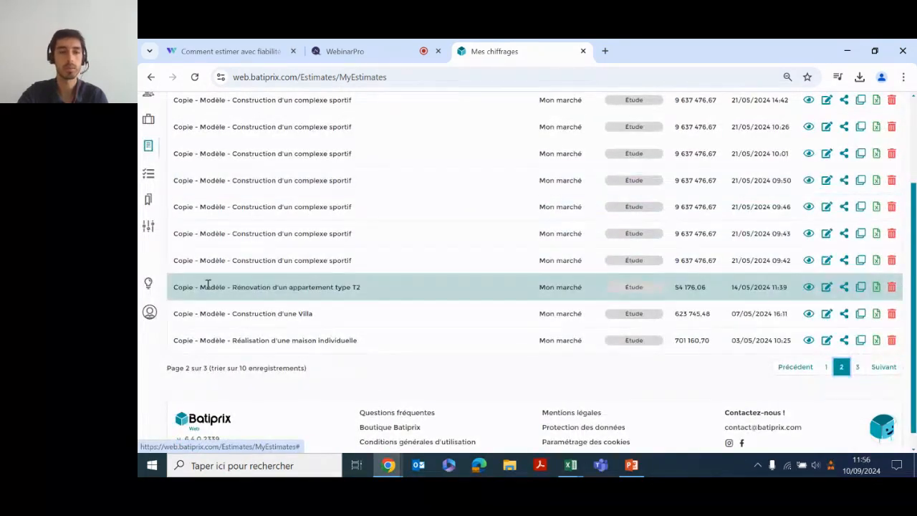
{"action": "left_click", "coordinate": [829, 287]}
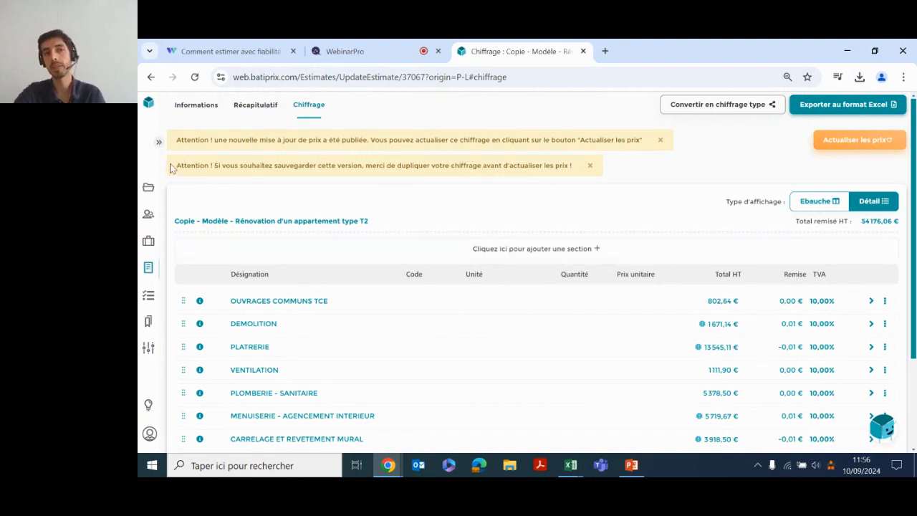
{"action": "left_click_drag", "start_coordinate": [172, 167], "coordinate": [571, 167]}
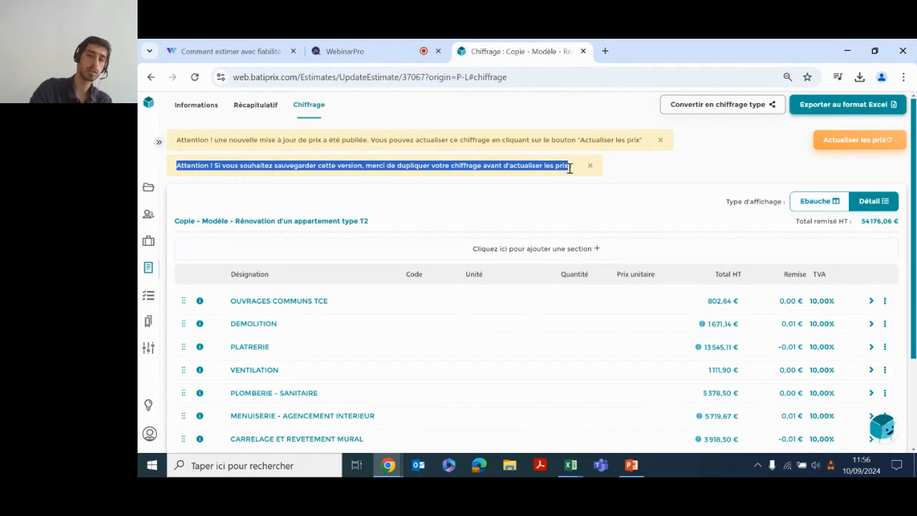
Step: Leave the T2 apartment estimate and go back to the list of Mes chiffrages
{"action": "left_click", "coordinate": [144, 272]}
{"action": "left_click", "coordinate": [197, 255]}
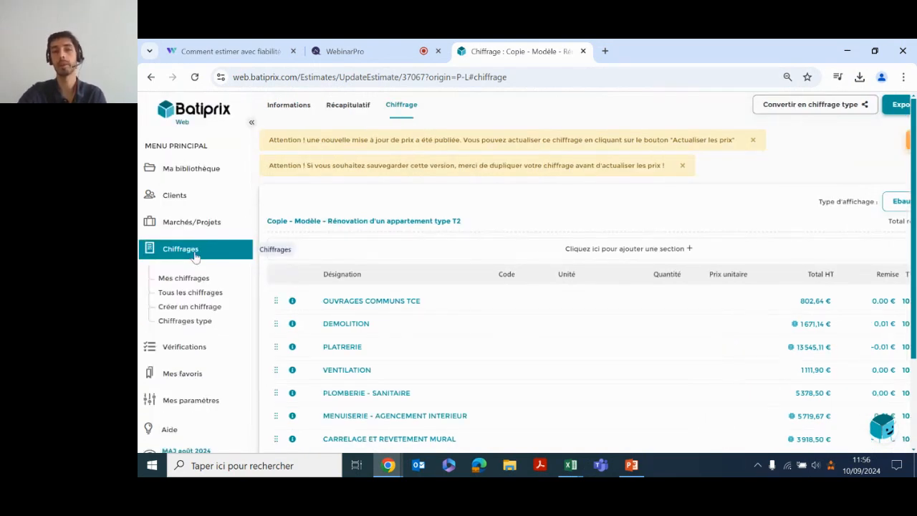
{"action": "left_click", "coordinate": [185, 278]}
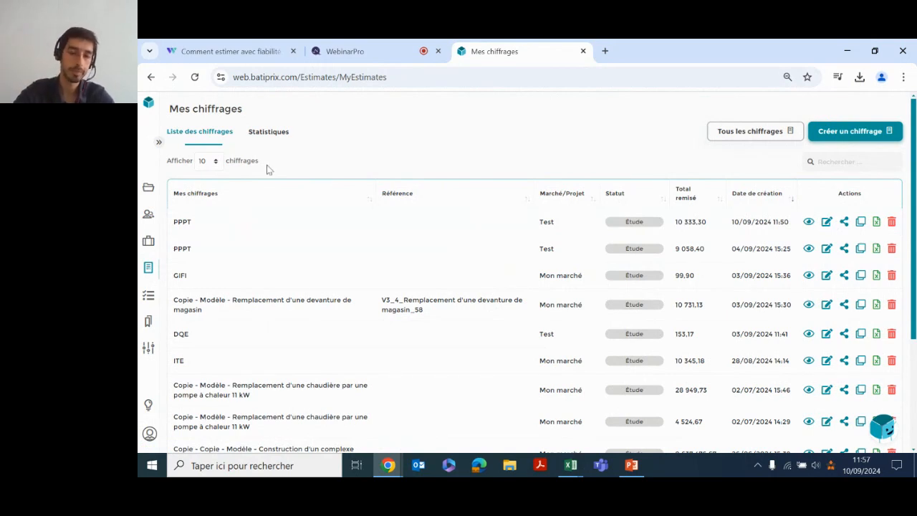
Step: From the home page, browse the nomenclature's list of trades and switch it from Ouvrages to Macro-ouvrages
{"action": "left_click", "coordinate": [147, 106]}
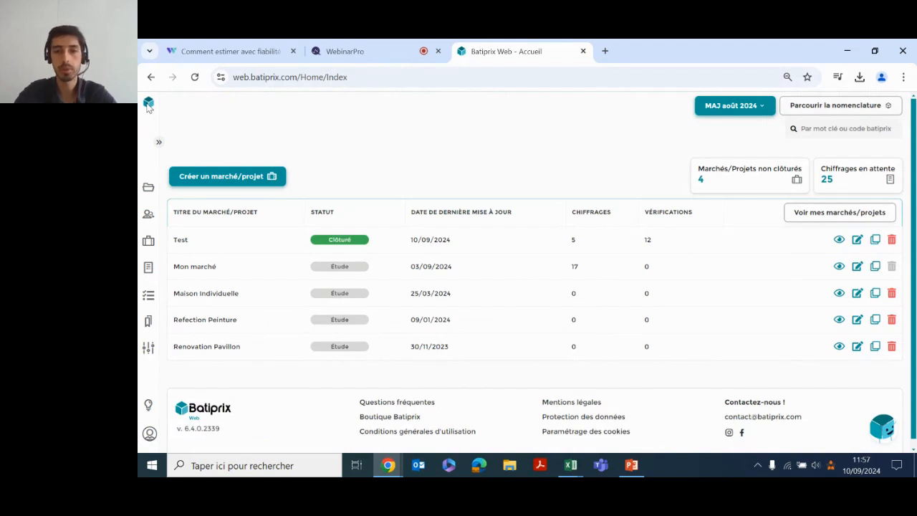
{"action": "left_click", "coordinate": [854, 111]}
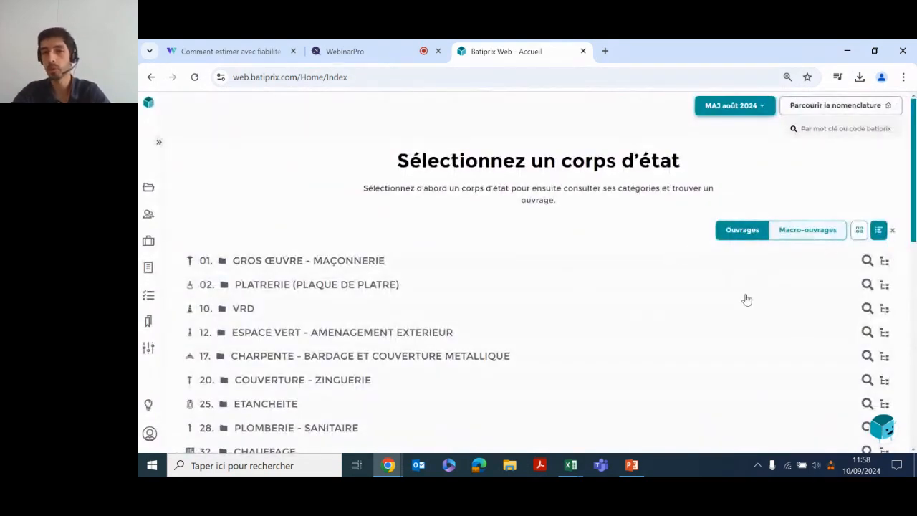
{"action": "scroll", "coordinate": [495, 340], "scroll_direction": "down", "scroll_amount": 3}
{"action": "scroll", "coordinate": [466, 316], "scroll_direction": "down", "scroll_amount": 2}
{"action": "scroll", "coordinate": [485, 289], "scroll_direction": "up", "scroll_amount": 8}
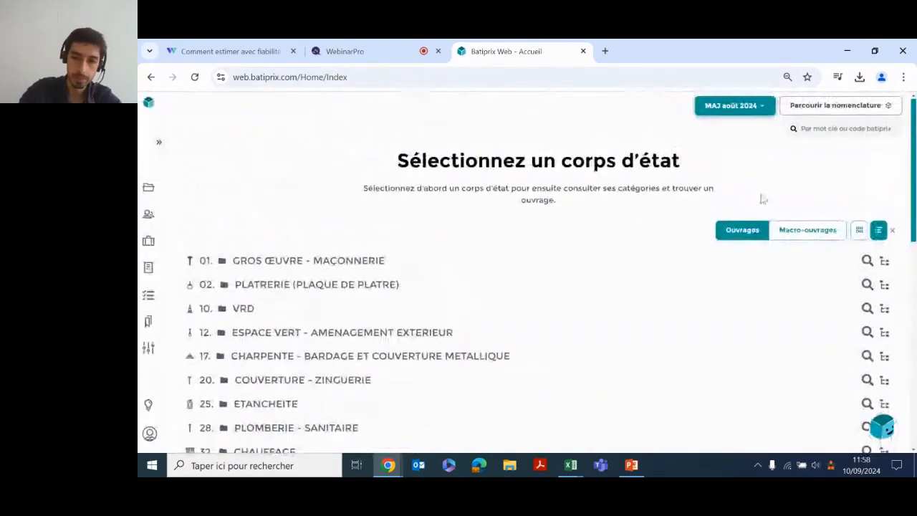
{"action": "left_click", "coordinate": [799, 229]}
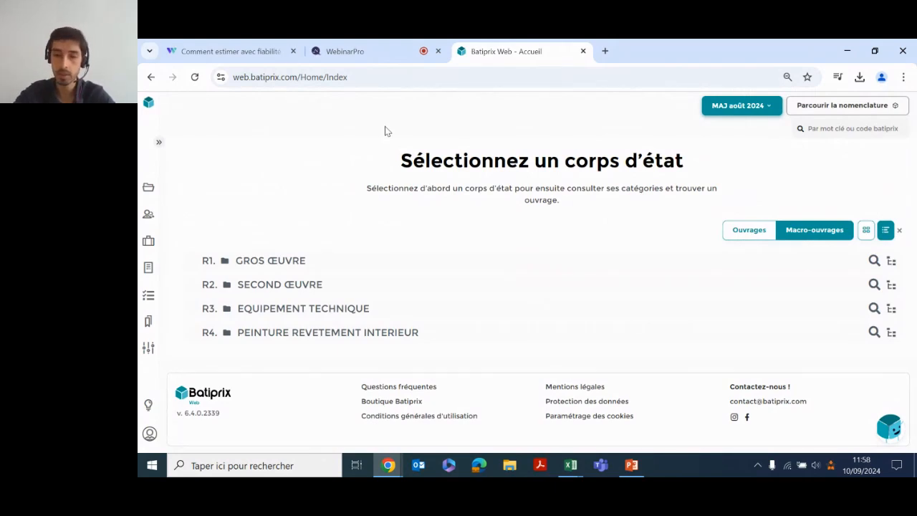
Step: Open the macro-works under GROS ŒUVRE > RENOVATION REHABILITATION > ISOLATION EXTERIEURE > Isolation par l'extérieur
{"action": "left_click", "coordinate": [258, 264]}
{"action": "scroll", "coordinate": [444, 355], "scroll_direction": "down", "scroll_amount": 3}
{"action": "scroll", "coordinate": [447, 350], "scroll_direction": "down", "scroll_amount": 2}
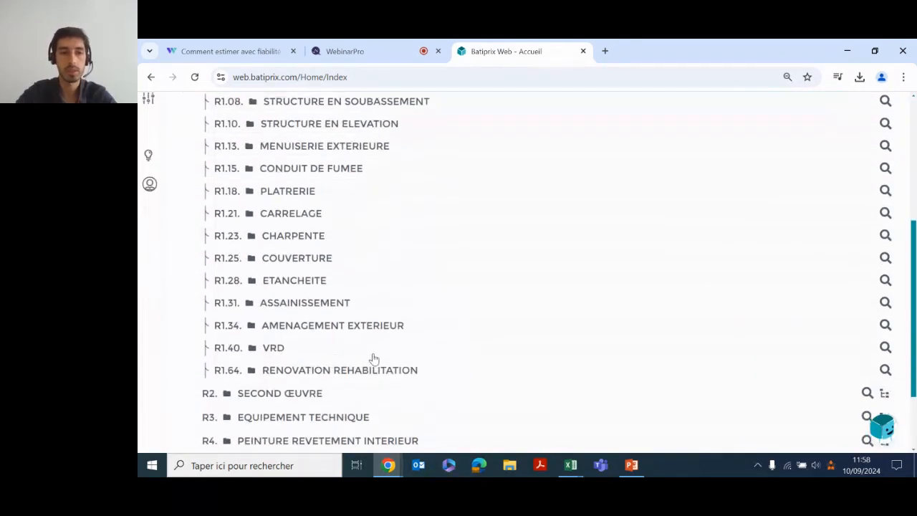
{"action": "left_click", "coordinate": [321, 372]}
{"action": "scroll", "coordinate": [465, 381], "scroll_direction": "down", "scroll_amount": 3}
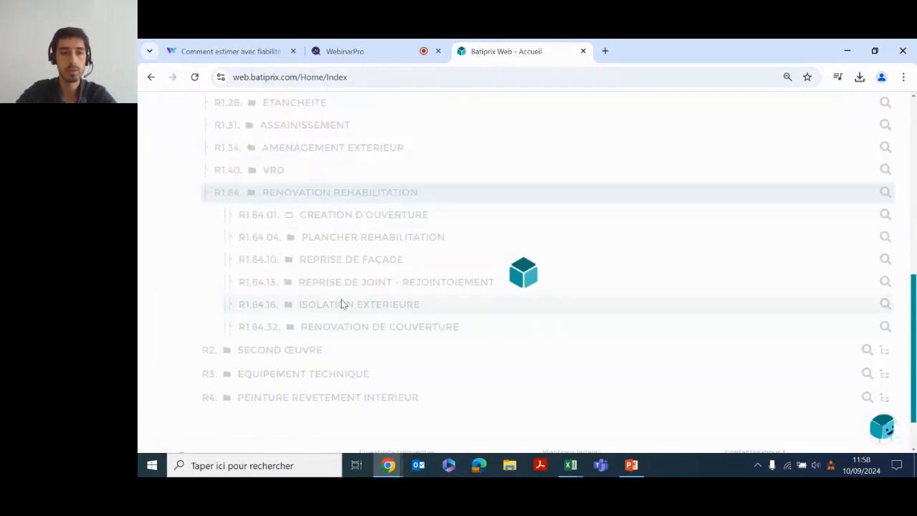
{"action": "left_click", "coordinate": [342, 306]}
{"action": "left_click", "coordinate": [398, 326]}
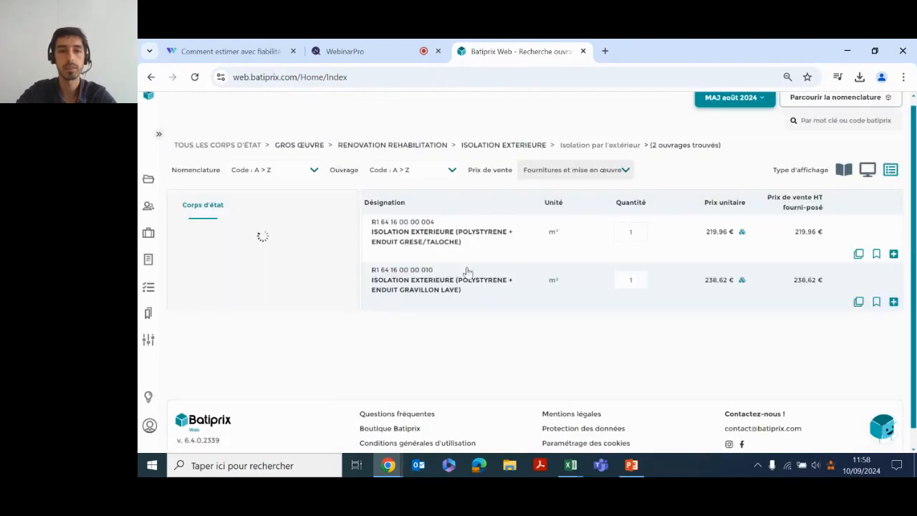
Step: Examine the price breakdown of ISOLATION EXTERIEURE (POLYSTYRENE + ENDUIT GRESE/TALOCHE), close it, and activate that work's quantity
{"action": "left_click", "coordinate": [419, 222]}
{"action": "scroll", "coordinate": [456, 323], "scroll_direction": "down", "scroll_amount": 5}
{"action": "scroll", "coordinate": [428, 241], "scroll_direction": "down", "scroll_amount": 3}
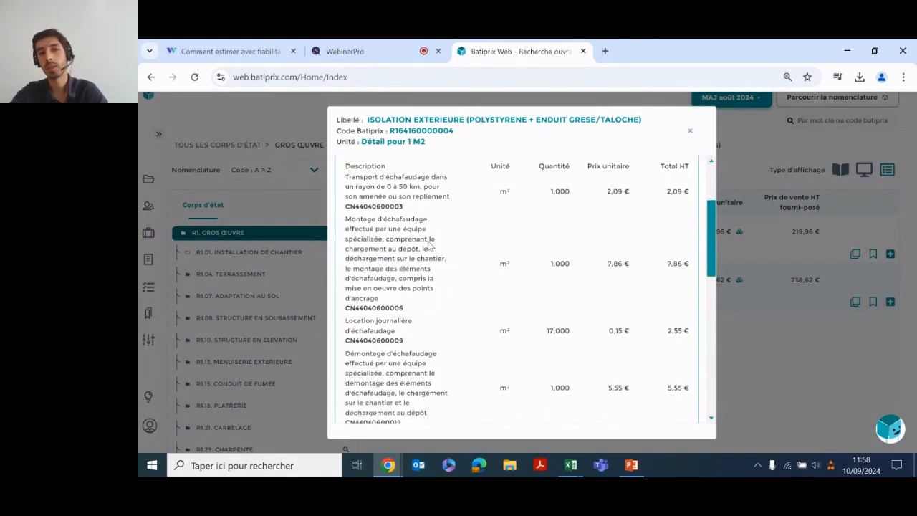
{"action": "scroll", "coordinate": [429, 241], "scroll_direction": "down", "scroll_amount": 3}
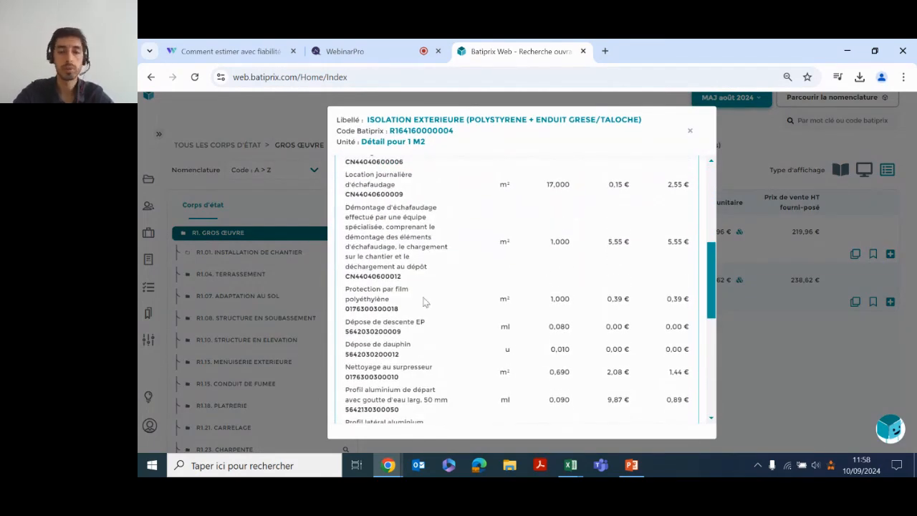
{"action": "scroll", "coordinate": [438, 337], "scroll_direction": "down", "scroll_amount": 4}
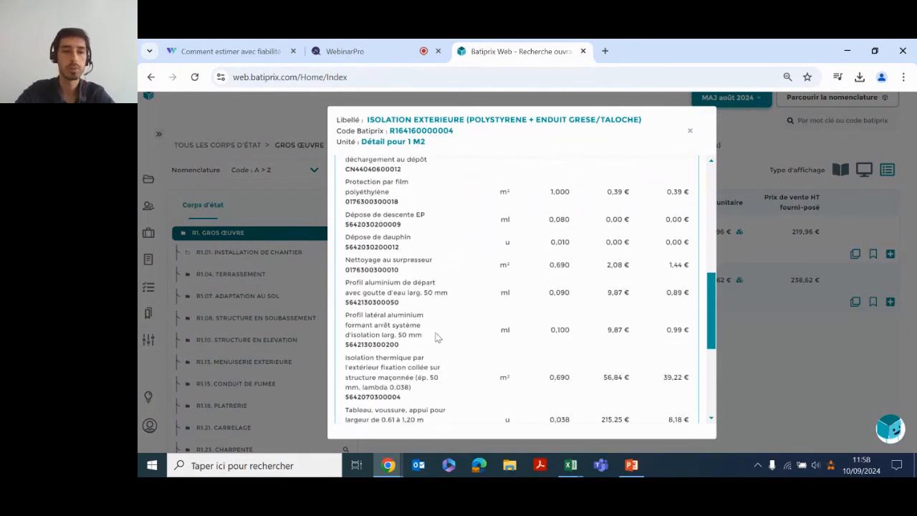
{"action": "scroll", "coordinate": [437, 336], "scroll_direction": "down", "scroll_amount": 5}
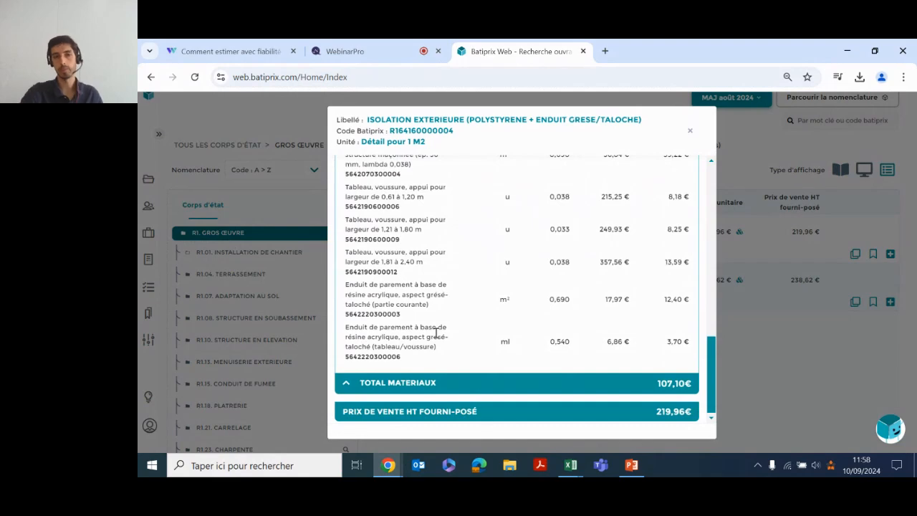
{"action": "left_click", "coordinate": [690, 130]}
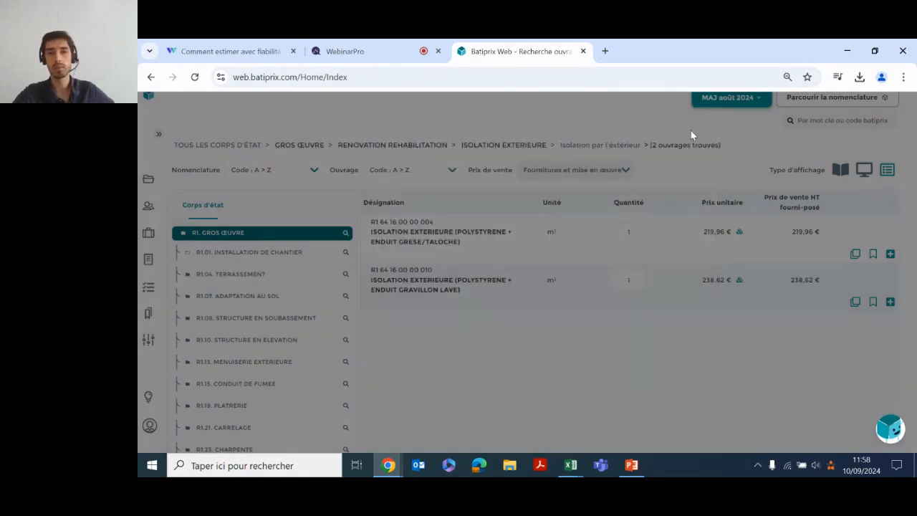
{"action": "left_click", "coordinate": [635, 235]}
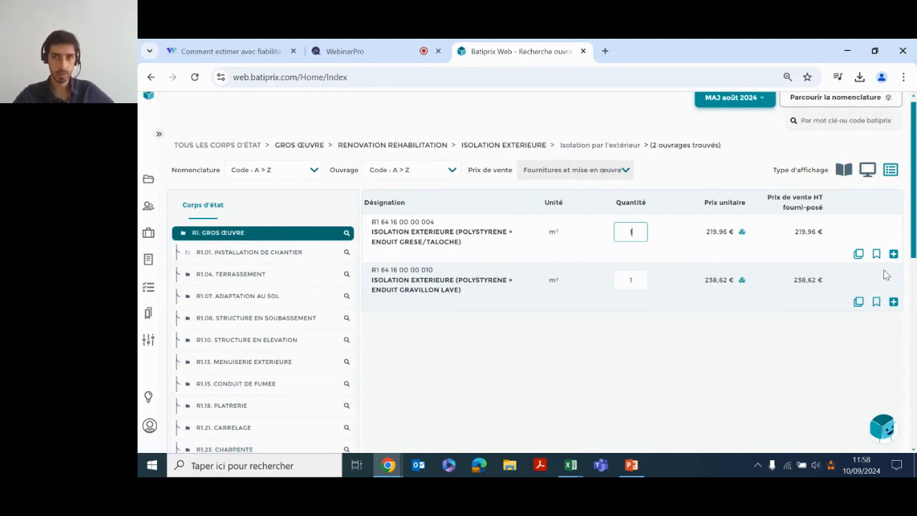
Step: Return to the home page and open the Chiffrages type list
{"action": "left_click", "coordinate": [148, 97]}
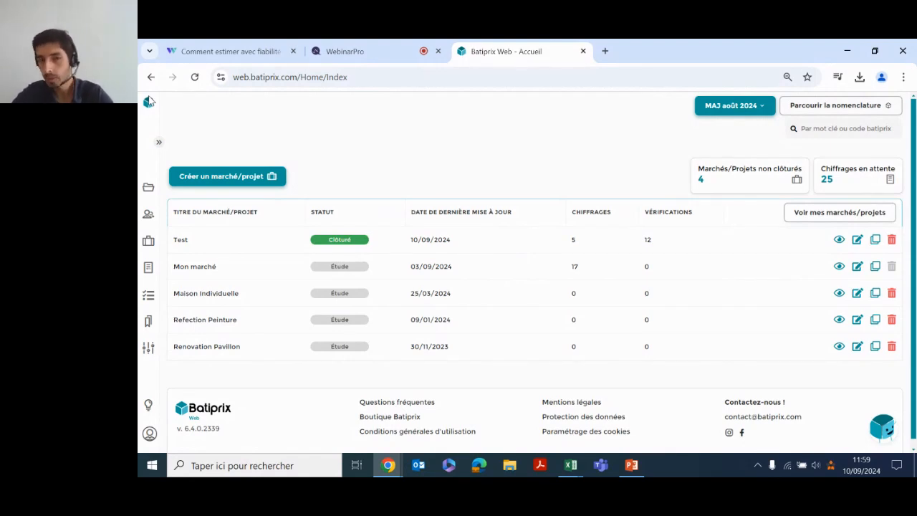
{"action": "left_click", "coordinate": [148, 270]}
{"action": "left_click", "coordinate": [184, 323]}
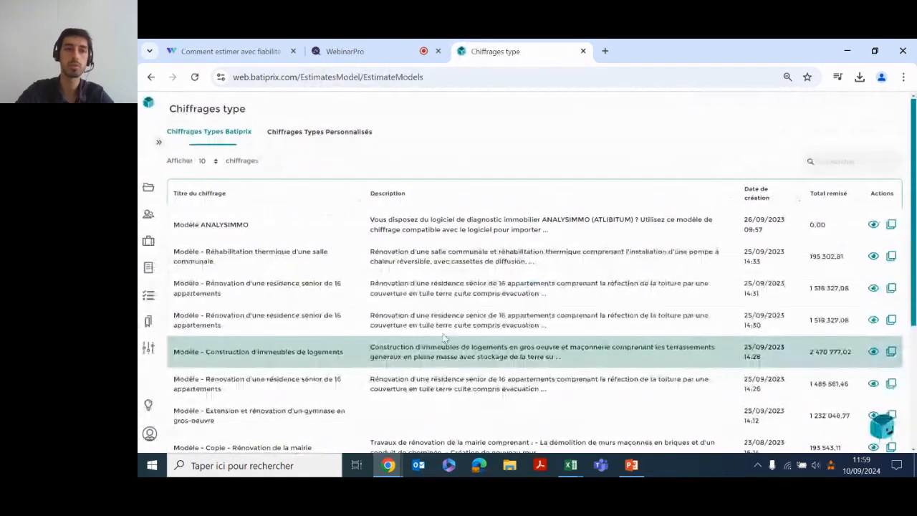
Step: Browse the Batiprix standard estimates from page 1 through page 4 for an exterior insulation model
{"action": "scroll", "coordinate": [444, 337], "scroll_direction": "down", "scroll_amount": 3}
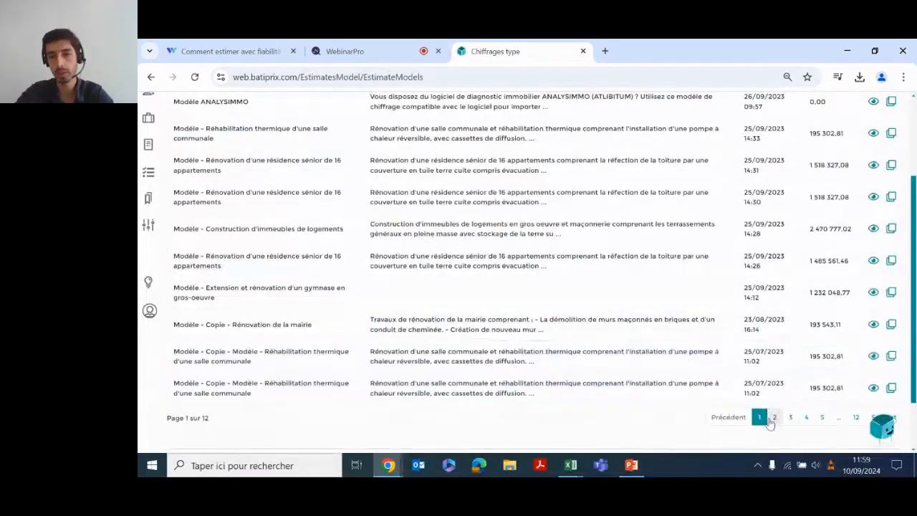
{"action": "left_click", "coordinate": [764, 420]}
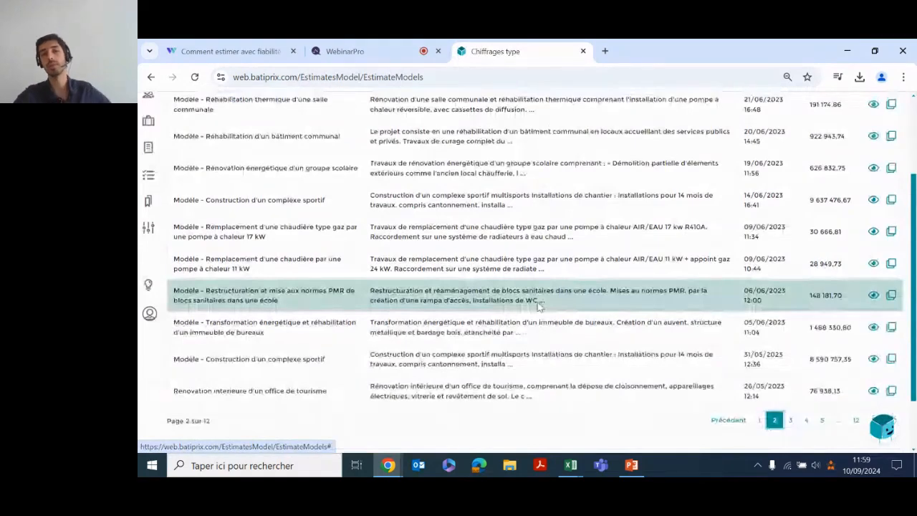
{"action": "scroll", "coordinate": [539, 306], "scroll_direction": "up", "scroll_amount": 1}
{"action": "scroll", "coordinate": [539, 306], "scroll_direction": "down", "scroll_amount": 2}
{"action": "left_click", "coordinate": [791, 377]}
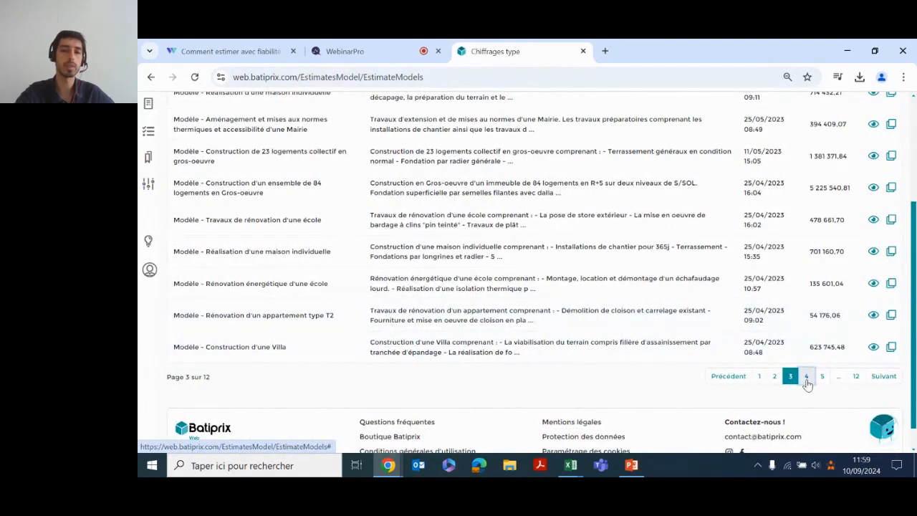
{"action": "left_click", "coordinate": [807, 377]}
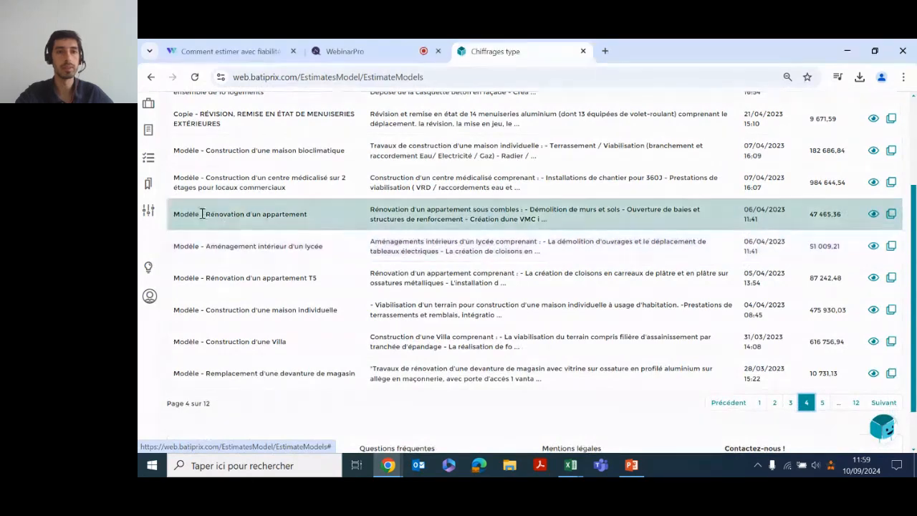
{"action": "scroll", "coordinate": [605, 249], "scroll_direction": "up", "scroll_amount": 1}
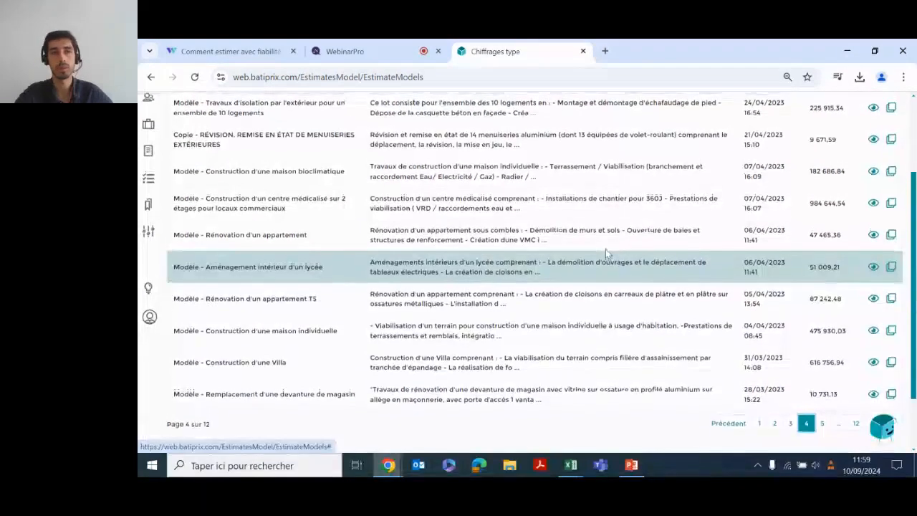
{"action": "scroll", "coordinate": [606, 248], "scroll_direction": "up", "scroll_amount": 1}
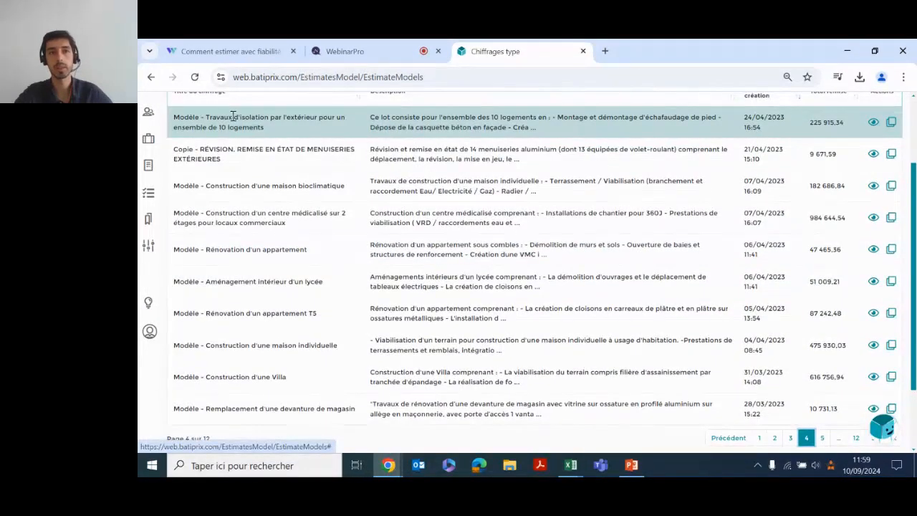
{"action": "scroll", "coordinate": [362, 151], "scroll_direction": "up", "scroll_amount": 2}
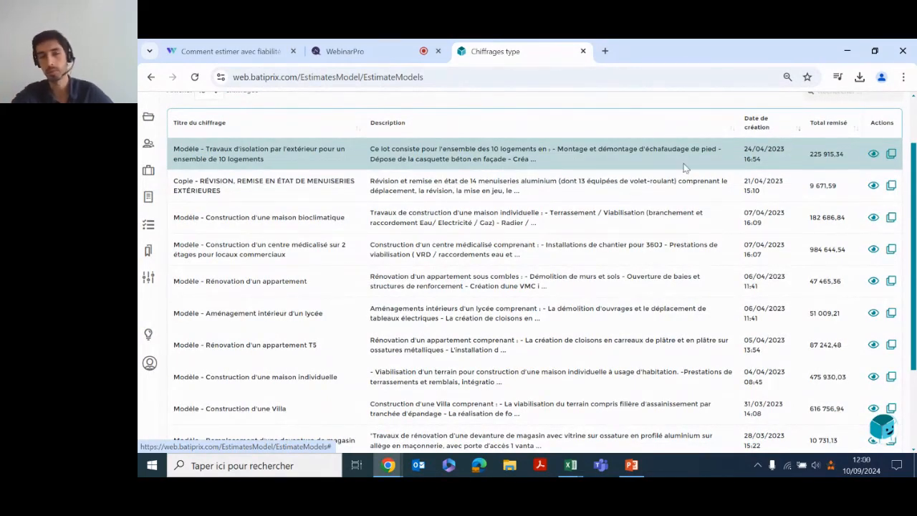
Step: Open Modèle - Travaux d'isolation par l'extérieur pour un ensemble de 10 logements and examine the INSTALLATION DE CHANTIER lines in its Chiffrage
{"action": "left_click", "coordinate": [873, 155]}
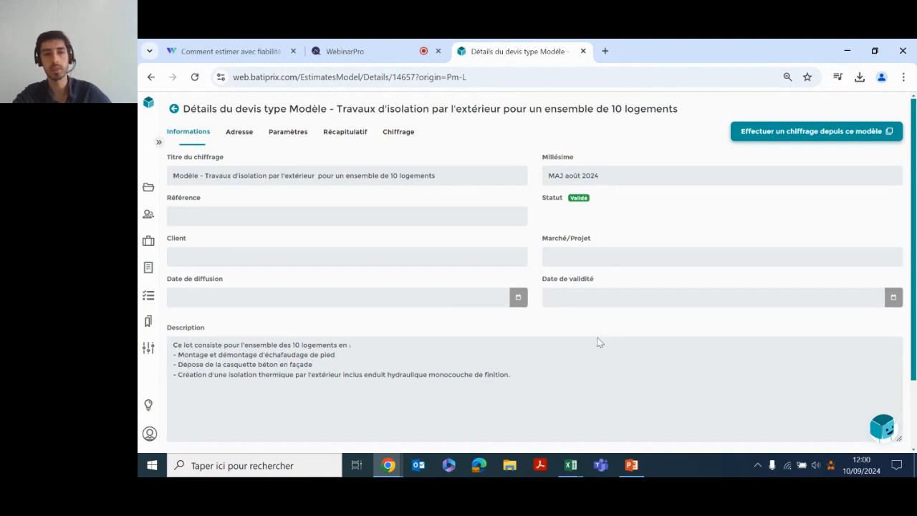
{"action": "left_click", "coordinate": [399, 135]}
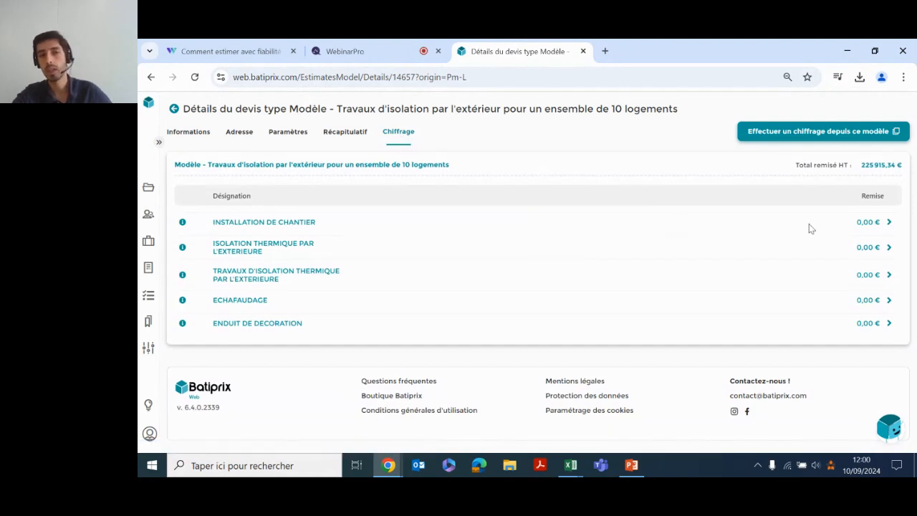
{"action": "left_click", "coordinate": [889, 223]}
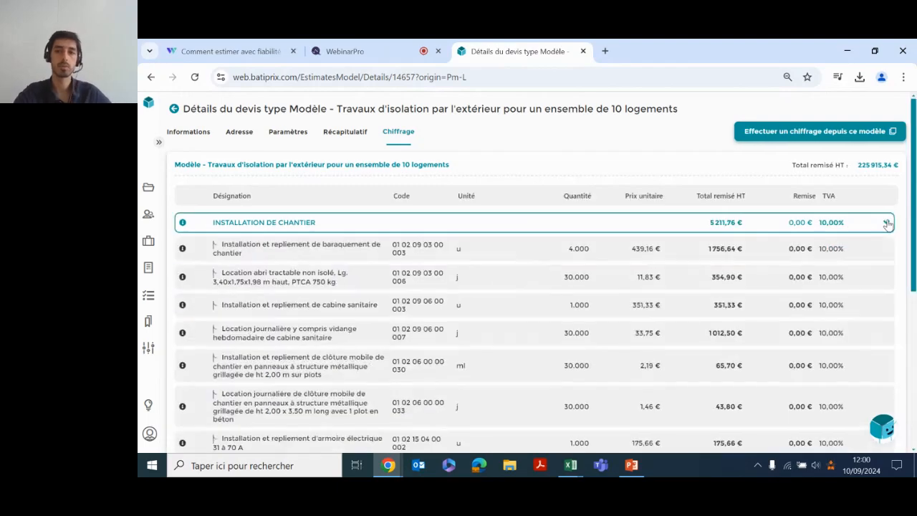
{"action": "scroll", "coordinate": [472, 298], "scroll_direction": "down", "scroll_amount": 2}
{"action": "scroll", "coordinate": [471, 298], "scroll_direction": "down", "scroll_amount": 3}
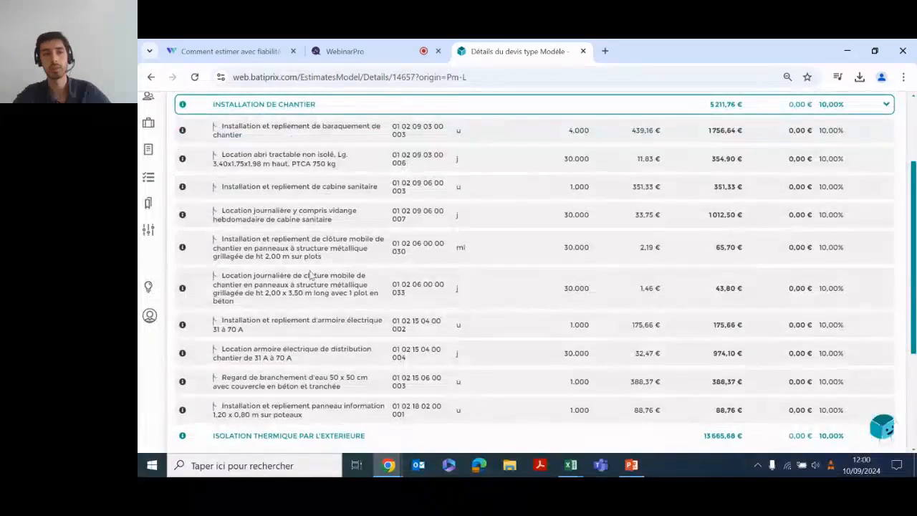
Step: Expand ISOLATION THERMIQUE PAR L'EXTERIEURE with Travaux préparatoire, and TRAVAUX D'ISOLATION THERMIQUE PAR L'EXTERIEURE, and examine their work lines
{"action": "scroll", "coordinate": [453, 258], "scroll_direction": "down", "scroll_amount": 3}
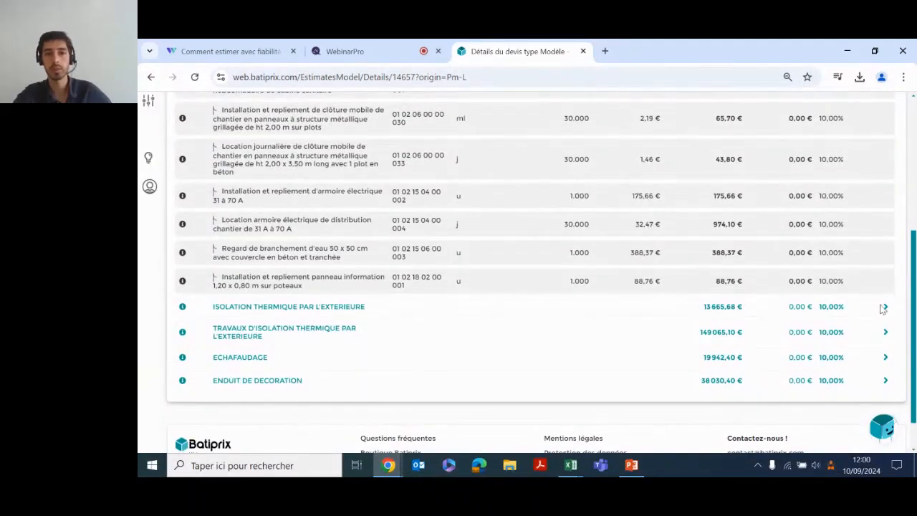
{"action": "left_click", "coordinate": [886, 308]}
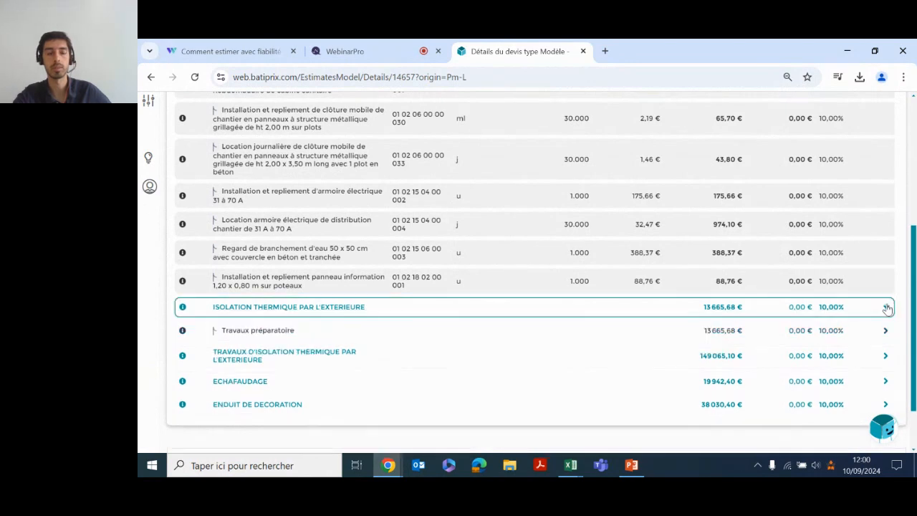
{"action": "left_click", "coordinate": [886, 331]}
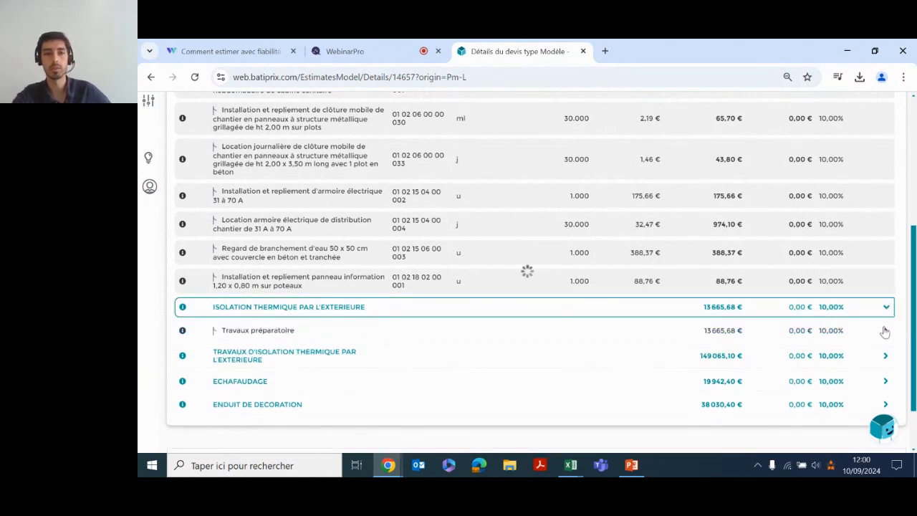
{"action": "scroll", "coordinate": [436, 382], "scroll_direction": "down", "scroll_amount": 1}
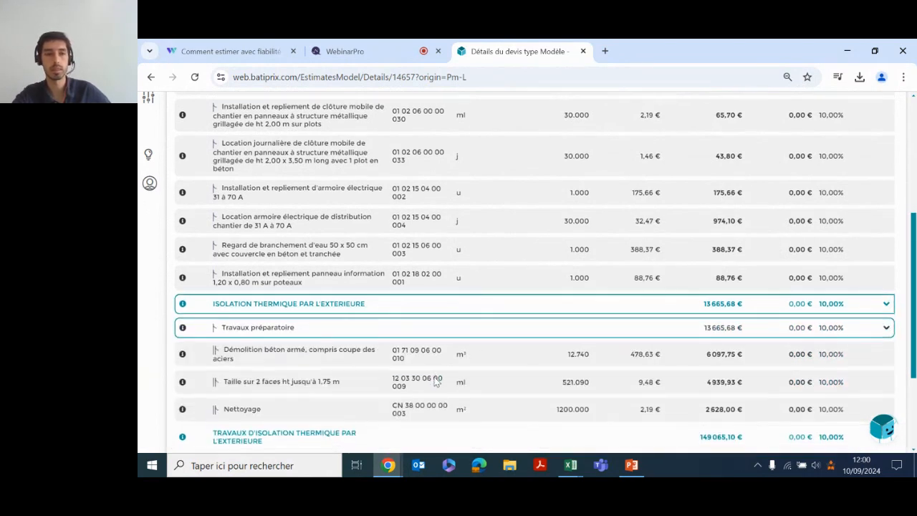
{"action": "scroll", "coordinate": [435, 382], "scroll_direction": "down", "scroll_amount": 2}
{"action": "left_click", "coordinate": [885, 311]}
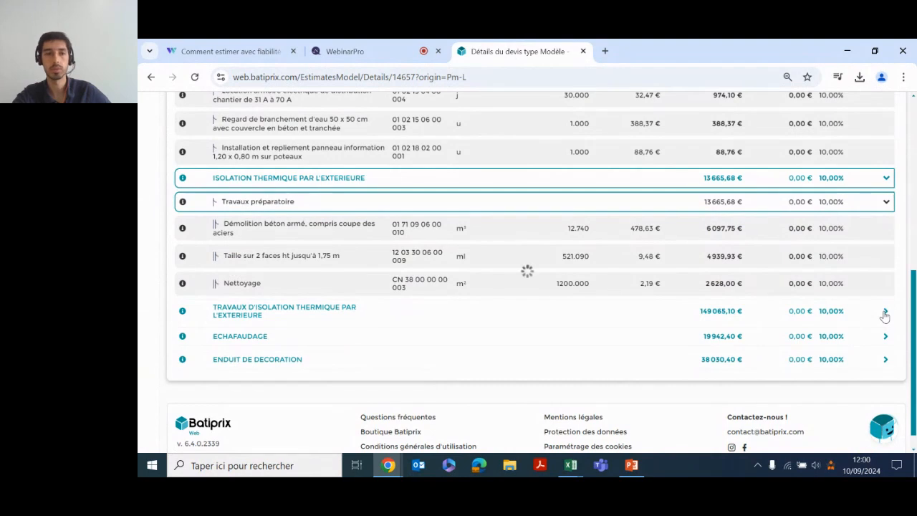
{"action": "scroll", "coordinate": [517, 326], "scroll_direction": "down", "scroll_amount": 1}
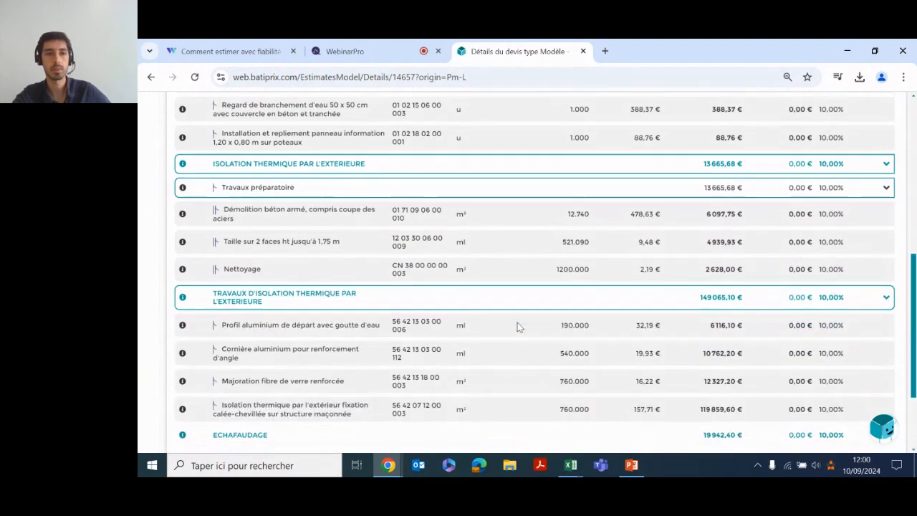
{"action": "scroll", "coordinate": [521, 319], "scroll_direction": "down", "scroll_amount": 1}
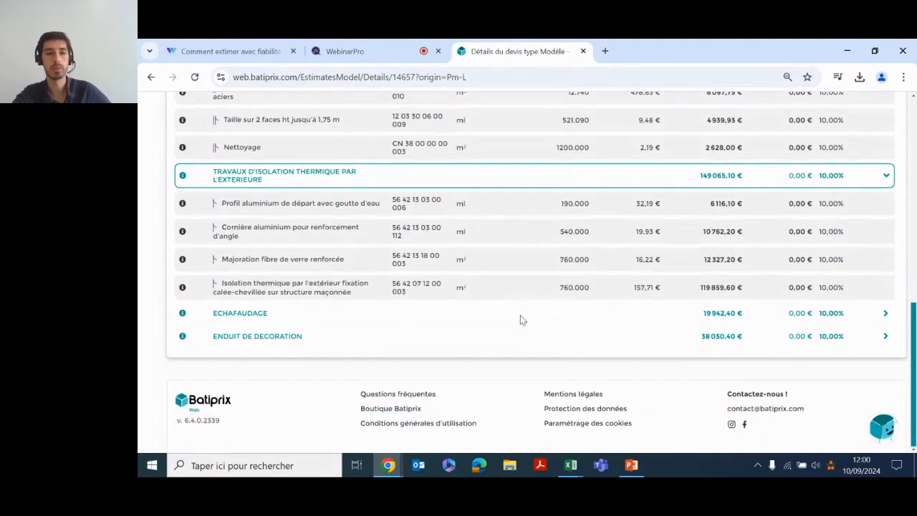
Step: Review the insulation model's work lines back up to INSTALLATION DE CHANTIER and return to the home page
{"action": "scroll", "coordinate": [638, 267], "scroll_direction": "up", "scroll_amount": 1}
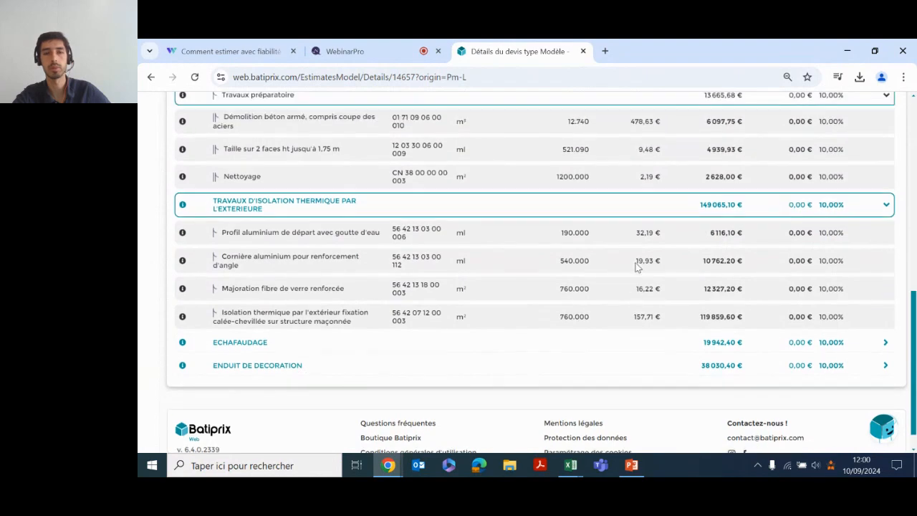
{"action": "scroll", "coordinate": [839, 207], "scroll_direction": "up", "scroll_amount": 5}
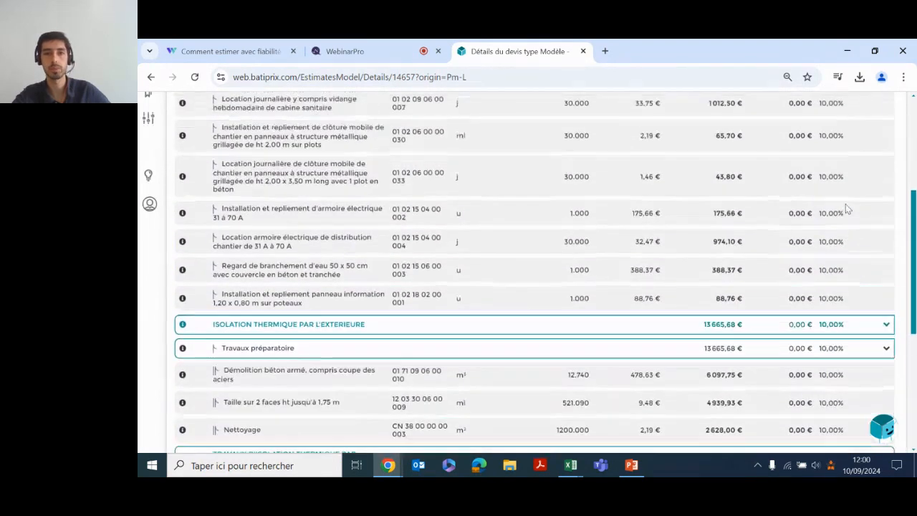
{"action": "scroll", "coordinate": [848, 208], "scroll_direction": "up", "scroll_amount": 3}
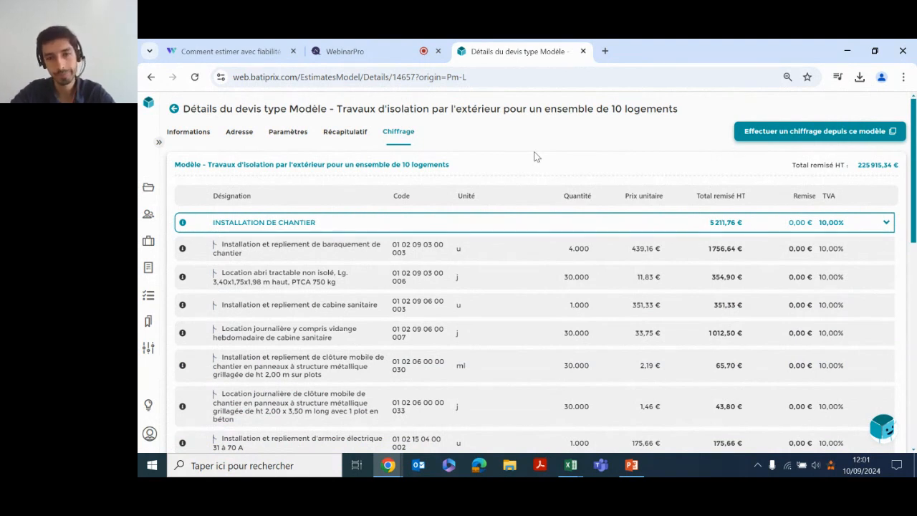
{"action": "left_click", "coordinate": [147, 106]}
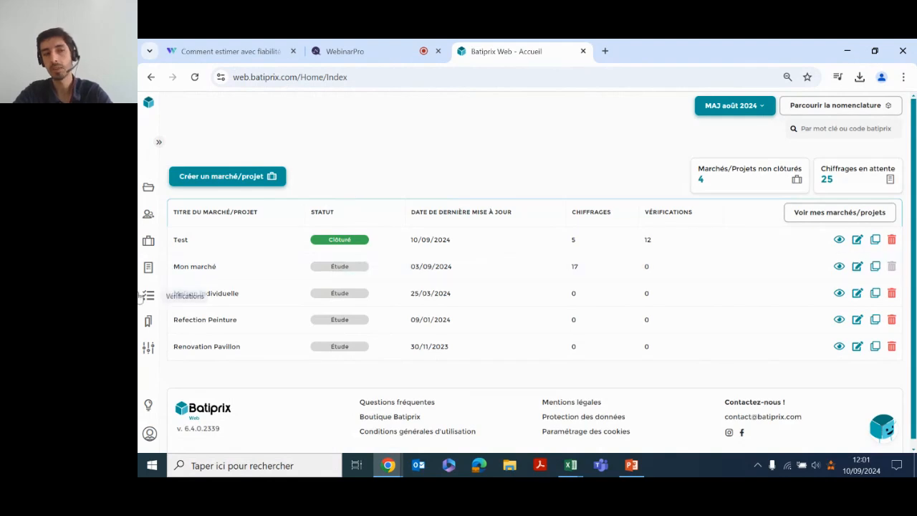
Step: Open the PPPT estimate's Chiffrage from the estimates list and expand the ENTRETIEN DU BATIMENT section
{"action": "mouse_move", "coordinate": [149, 272]}
{"action": "left_click", "coordinate": [188, 280]}
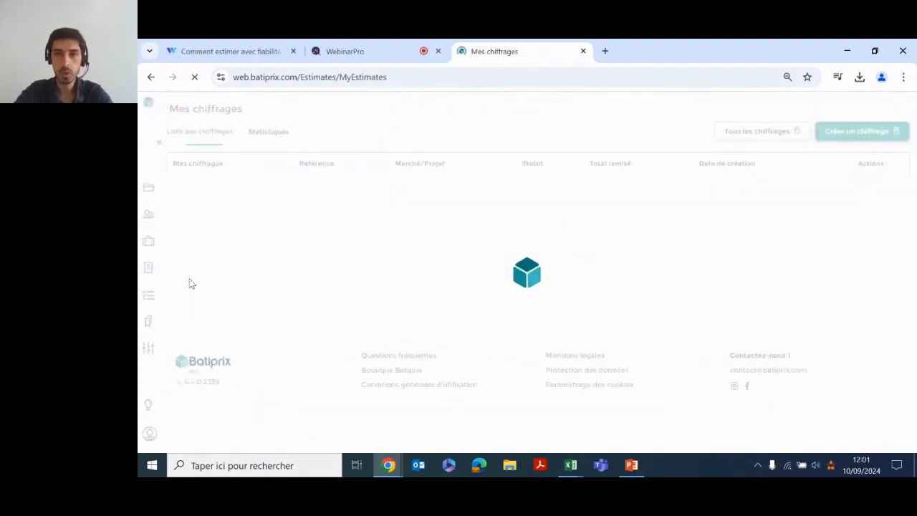
{"action": "left_click", "coordinate": [829, 225]}
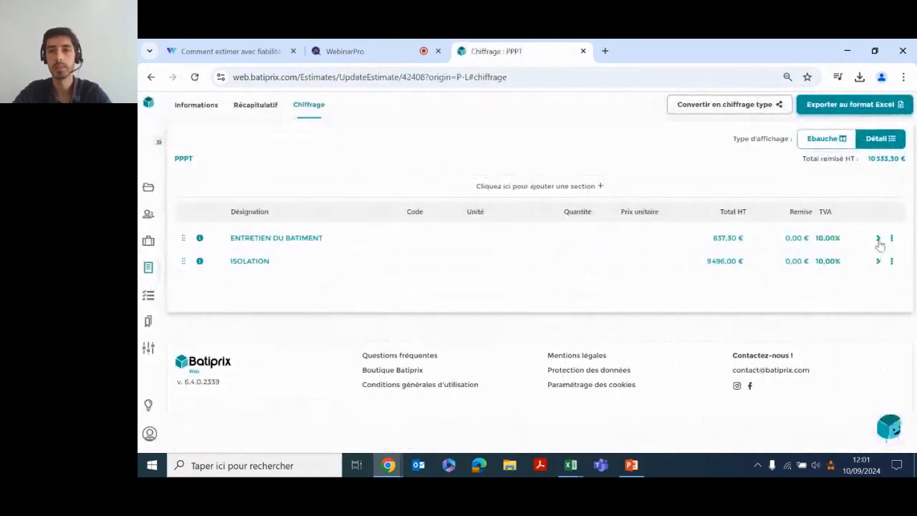
{"action": "left_click", "coordinate": [880, 242]}
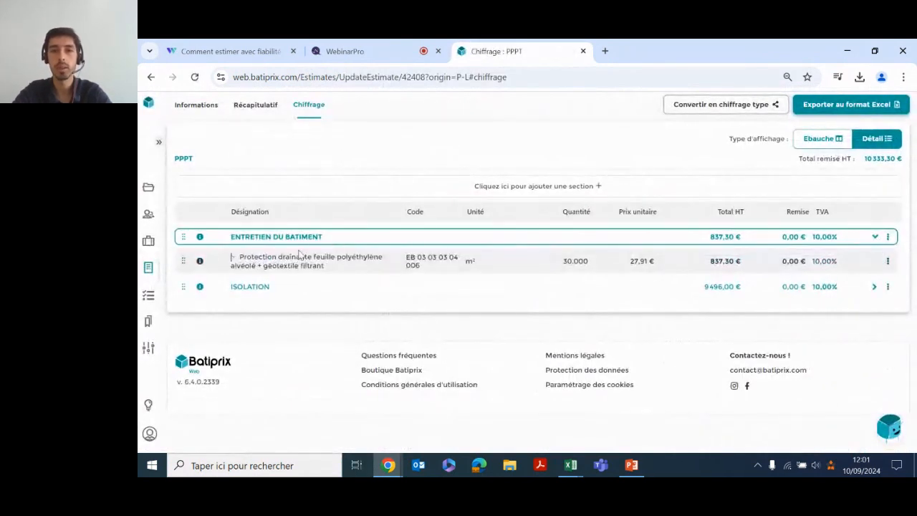
Step: Examine the edit form of the Protection drainante feuille polyéthylène alvéolé + géotextile filtrant line and close it
{"action": "left_click", "coordinate": [887, 261]}
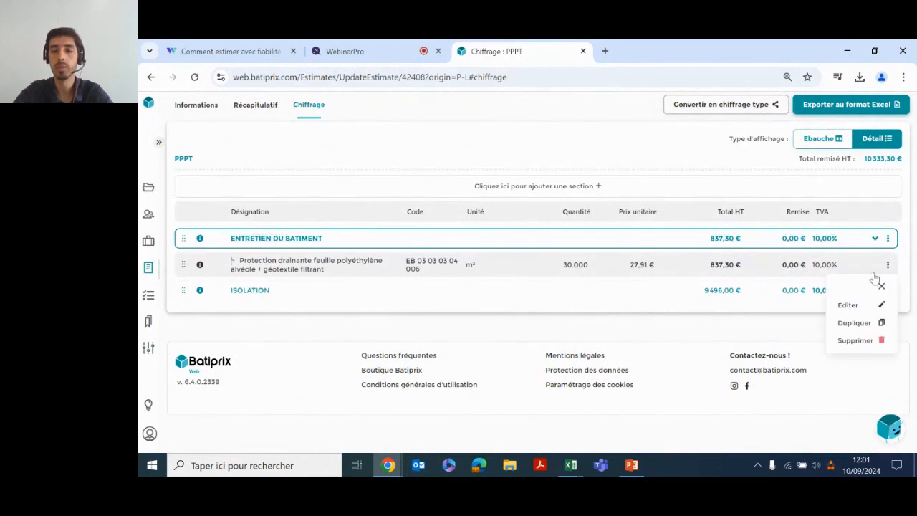
{"action": "left_click", "coordinate": [848, 306]}
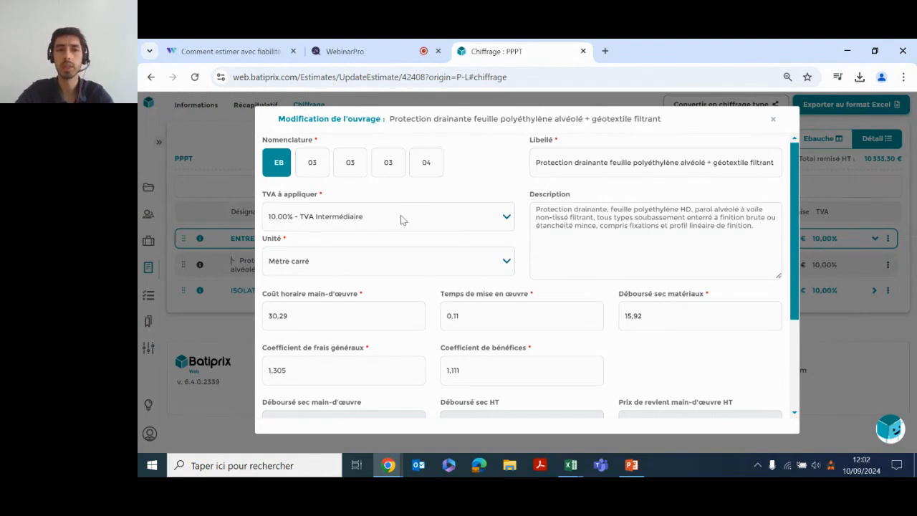
{"action": "left_click", "coordinate": [772, 118]}
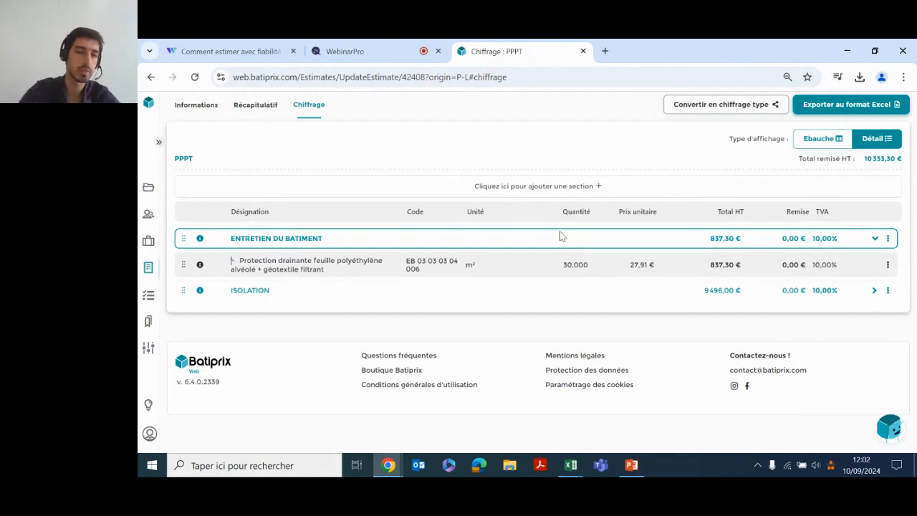
Step: Browse the nomenclature from the home page through PLATRERIE, 02.08 and CLOISON STANDARD to the 02.08.03.03 works with two 13 mm plasterboards
{"action": "left_click", "coordinate": [149, 102]}
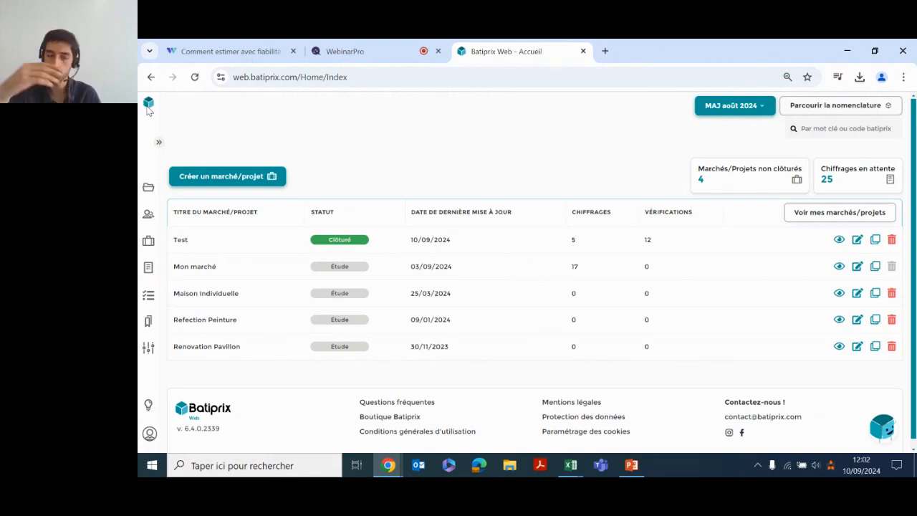
{"action": "left_click", "coordinate": [837, 106]}
{"action": "left_click", "coordinate": [298, 286]}
{"action": "left_click", "coordinate": [319, 353]}
{"action": "left_click", "coordinate": [364, 376]}
{"action": "scroll", "coordinate": [414, 326], "scroll_direction": "down", "scroll_amount": 1}
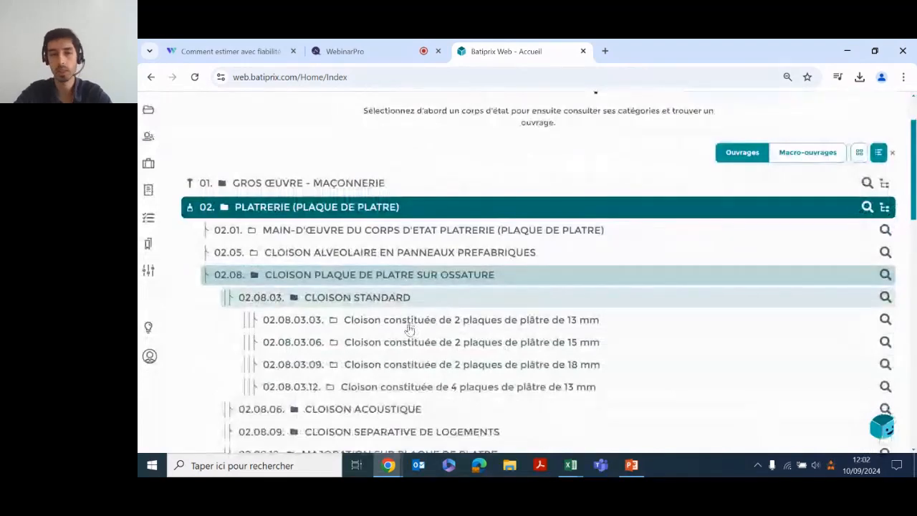
{"action": "left_click", "coordinate": [409, 323]}
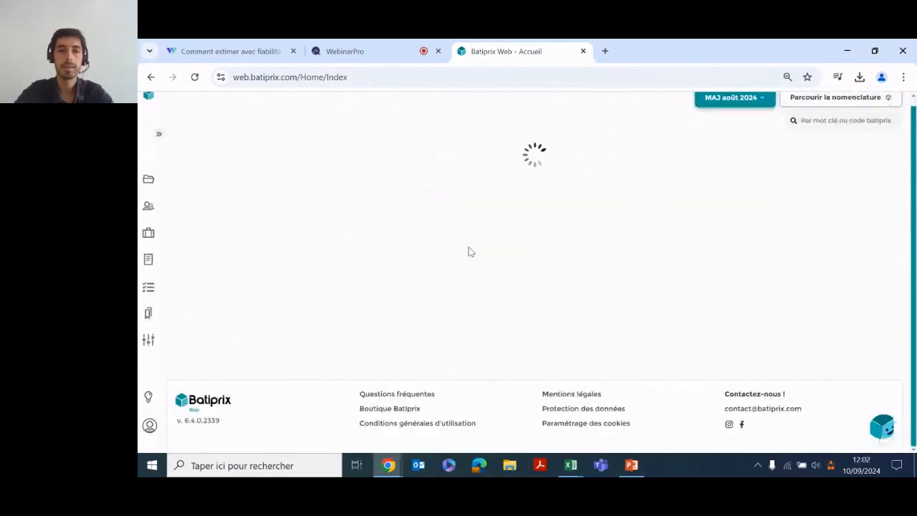
{"action": "scroll", "coordinate": [425, 265], "scroll_direction": "down", "scroll_amount": 1}
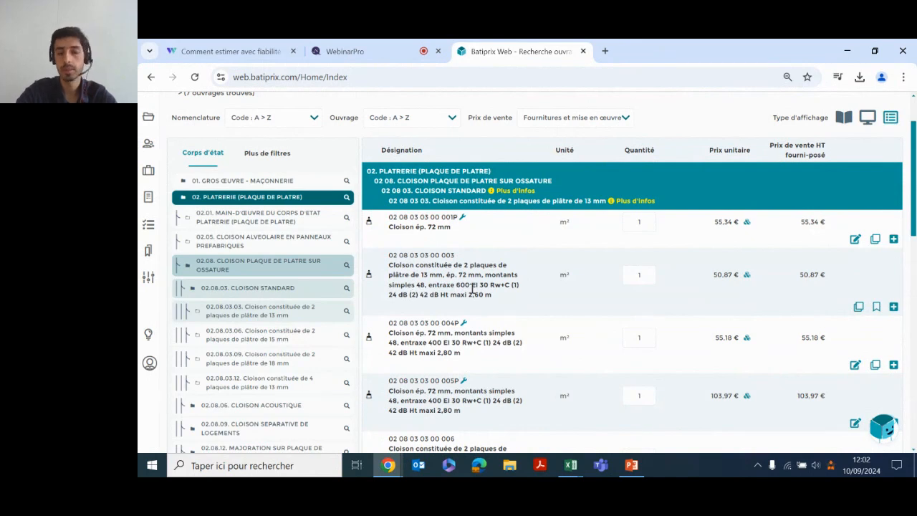
{"action": "left_click", "coordinate": [858, 309]}
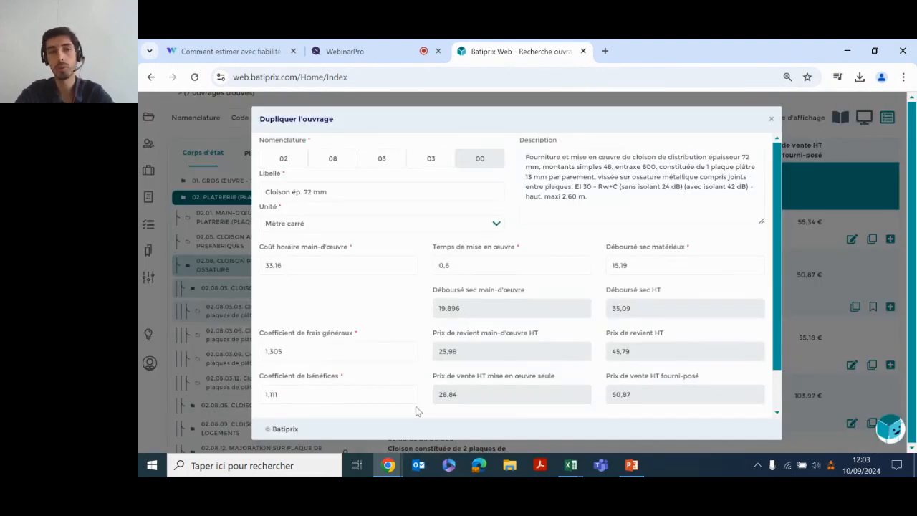
{"action": "left_click", "coordinate": [772, 119]}
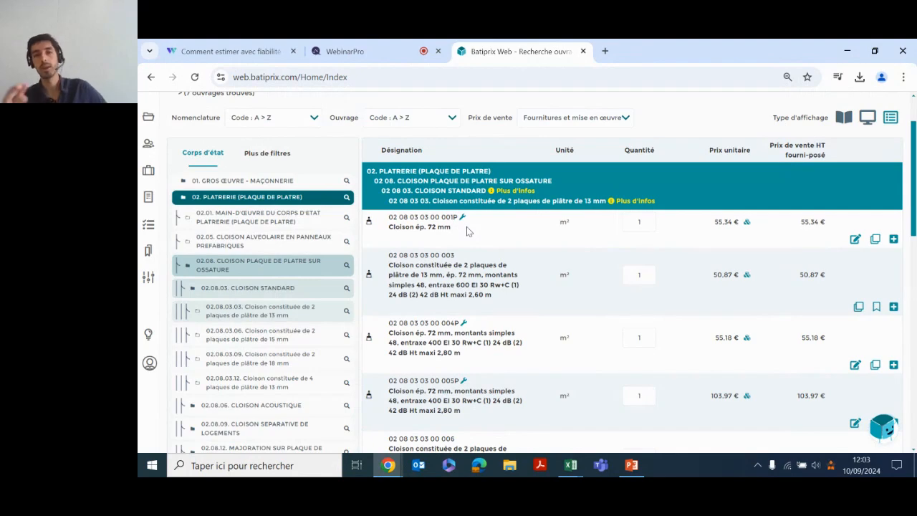
Step: Open the Créer un ouvrage form from Ma bibliothèque, examine its empty fields and close it
{"action": "scroll", "coordinate": [466, 231], "scroll_direction": "up", "scroll_amount": 2}
{"action": "mouse_move", "coordinate": [151, 197]}
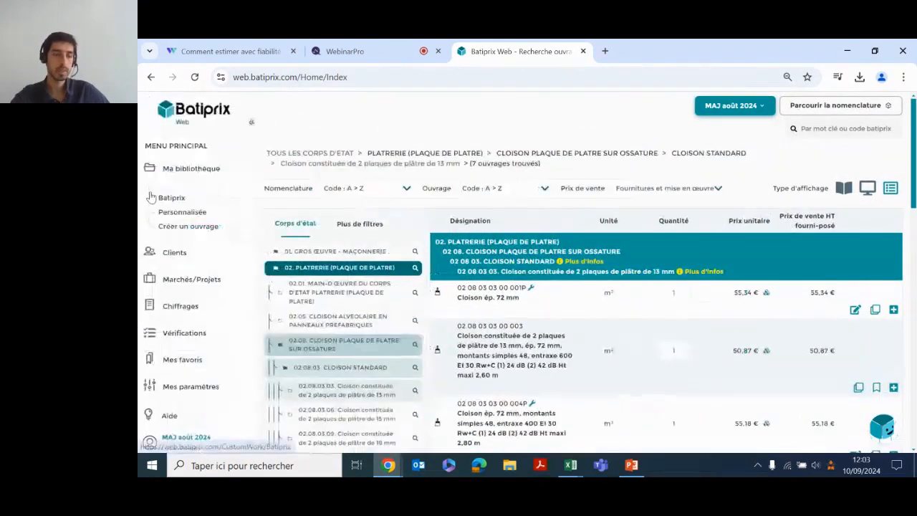
{"action": "left_click", "coordinate": [185, 228]}
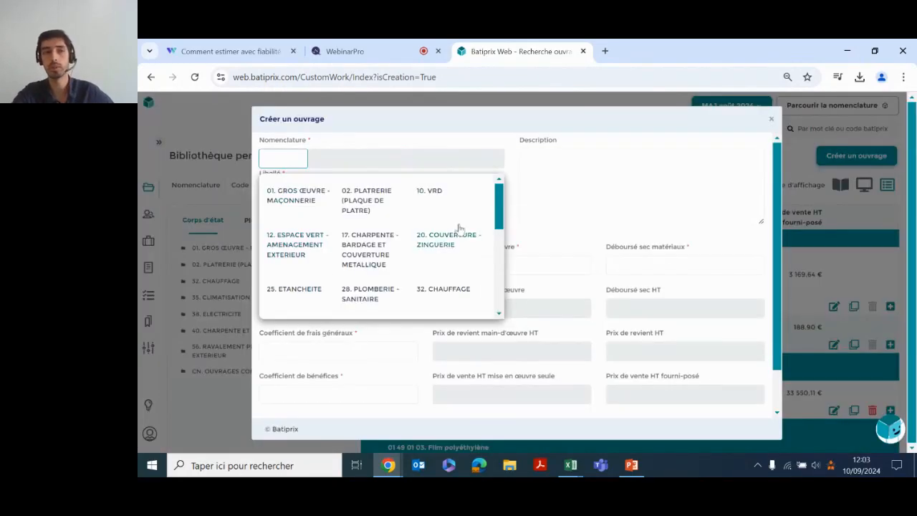
{"action": "left_click", "coordinate": [561, 207]}
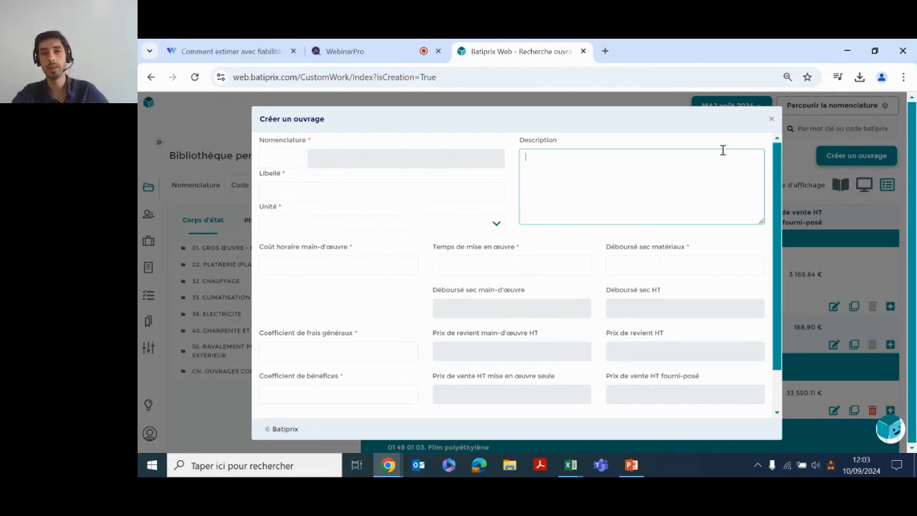
{"action": "left_click", "coordinate": [772, 120]}
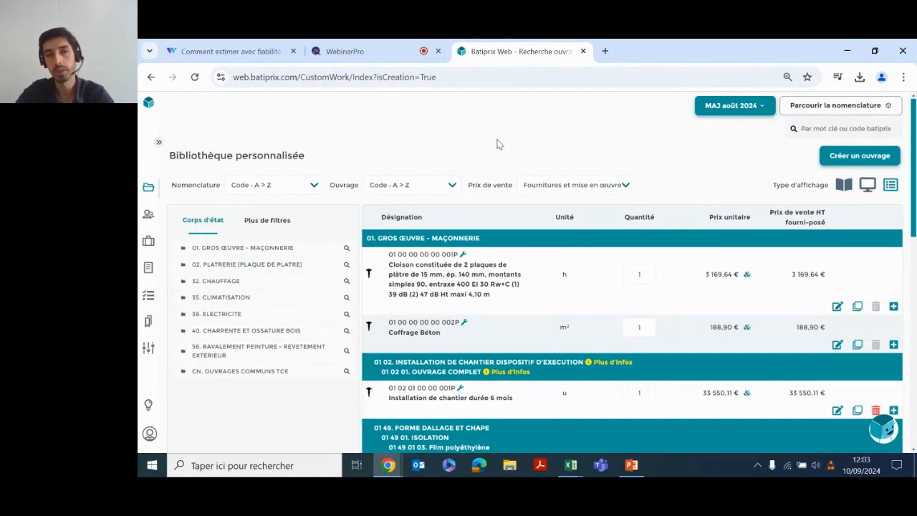
Step: Examine the Batiprix, Personnalisée and Créer un ouvrage entries under Ma bibliothèque
{"action": "left_click", "coordinate": [148, 187]}
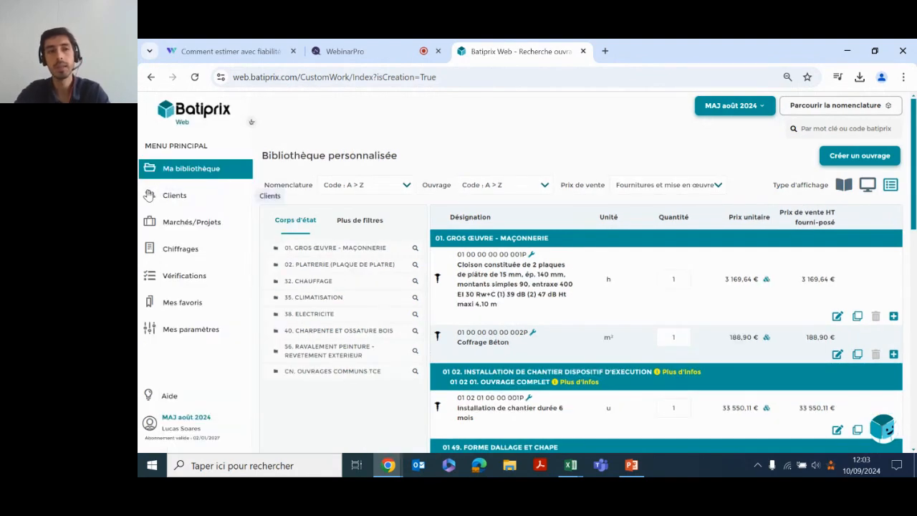
{"action": "left_click", "coordinate": [195, 175]}
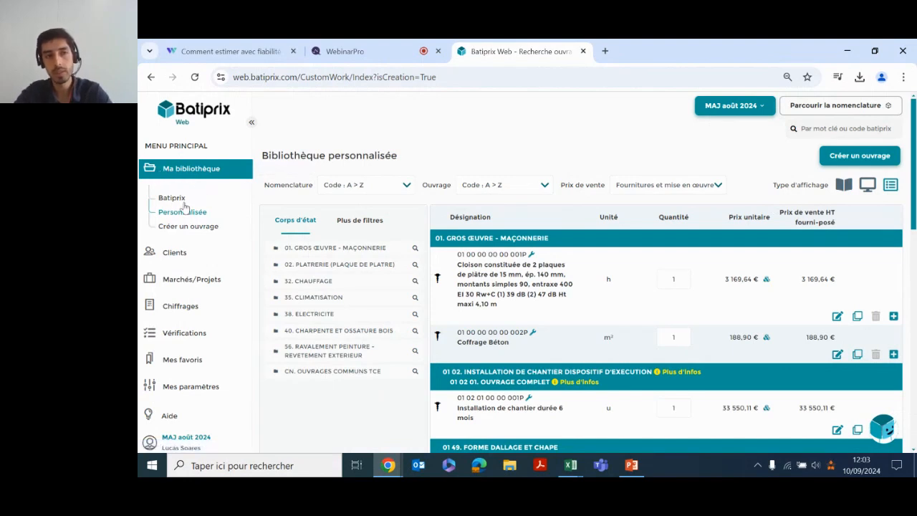
{"action": "left_click", "coordinate": [252, 122]}
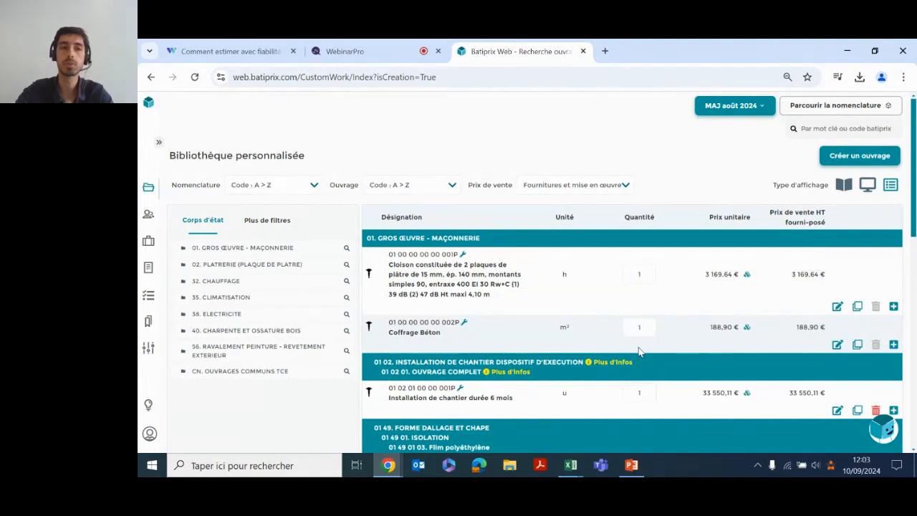
Step: Add Isolation sous chape par panneau polystyrène ép. 62 mm from the personal library to PPPT's ISOLATION section, and expand that section in the Chiffrage
{"action": "scroll", "coordinate": [640, 351], "scroll_direction": "down", "scroll_amount": 1}
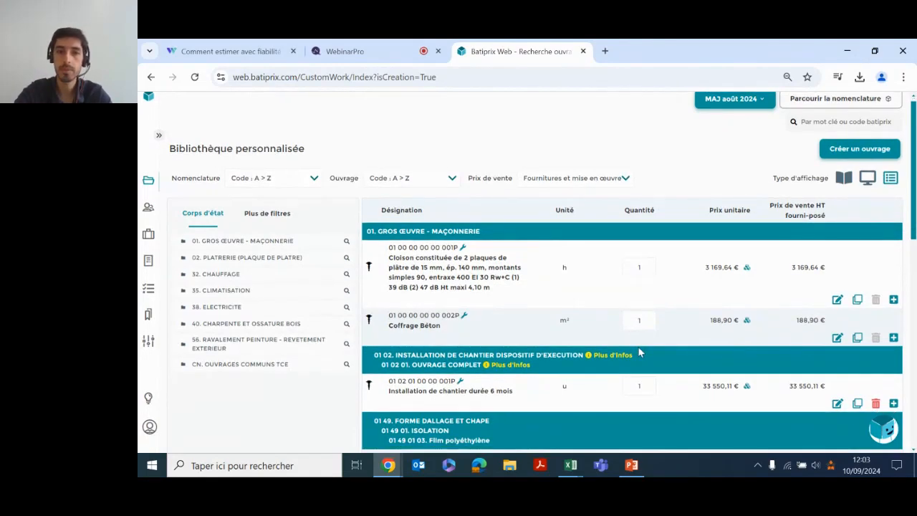
{"action": "scroll", "coordinate": [640, 351], "scroll_direction": "down", "scroll_amount": 5}
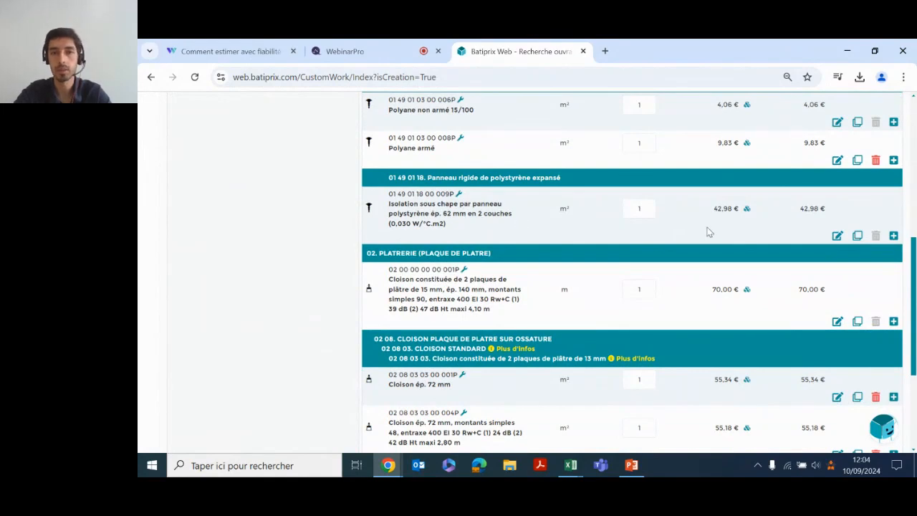
{"action": "left_click", "coordinate": [893, 235]}
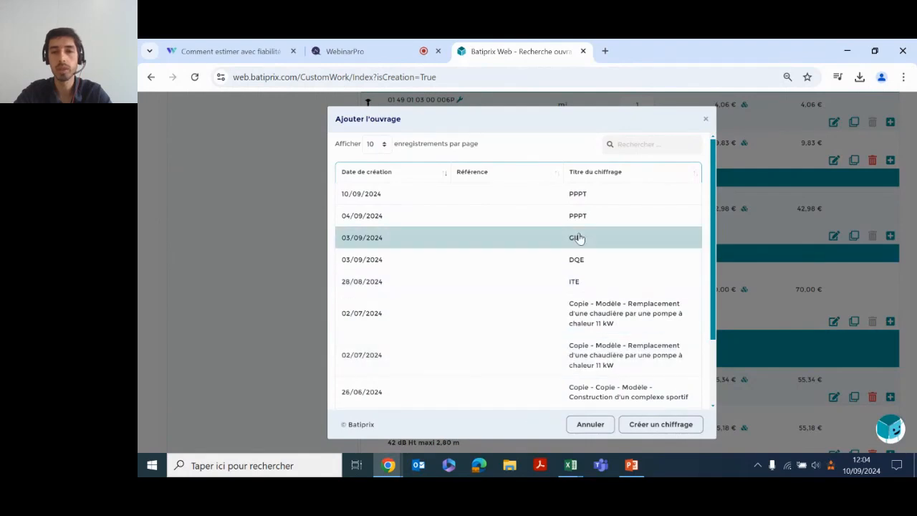
{"action": "left_click", "coordinate": [549, 199]}
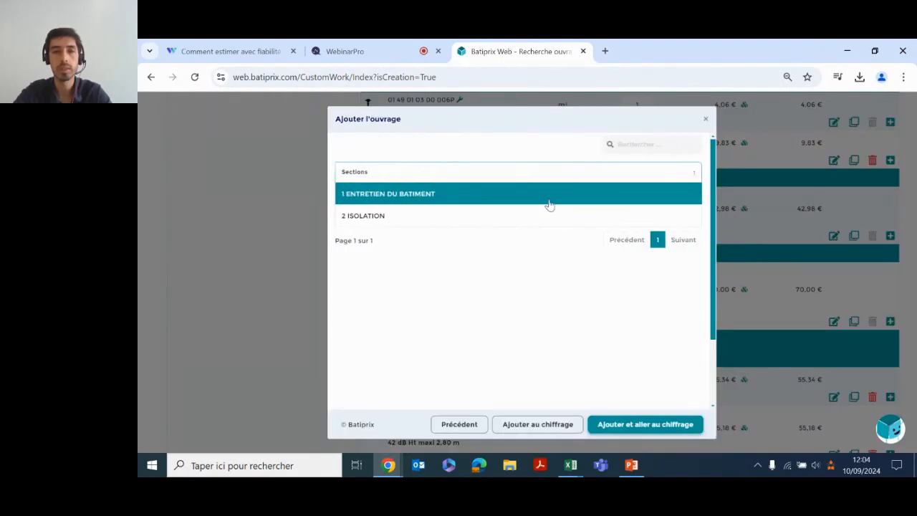
{"action": "left_click", "coordinate": [423, 216]}
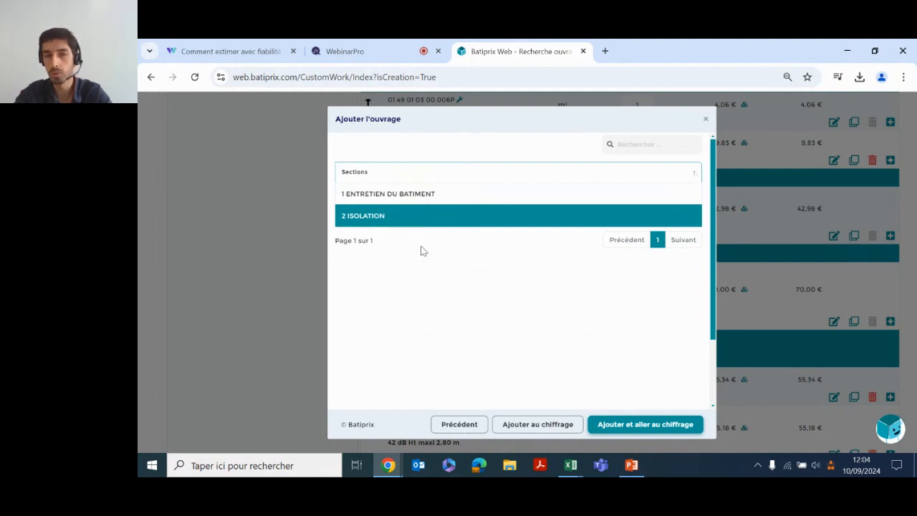
{"action": "left_click", "coordinate": [636, 424]}
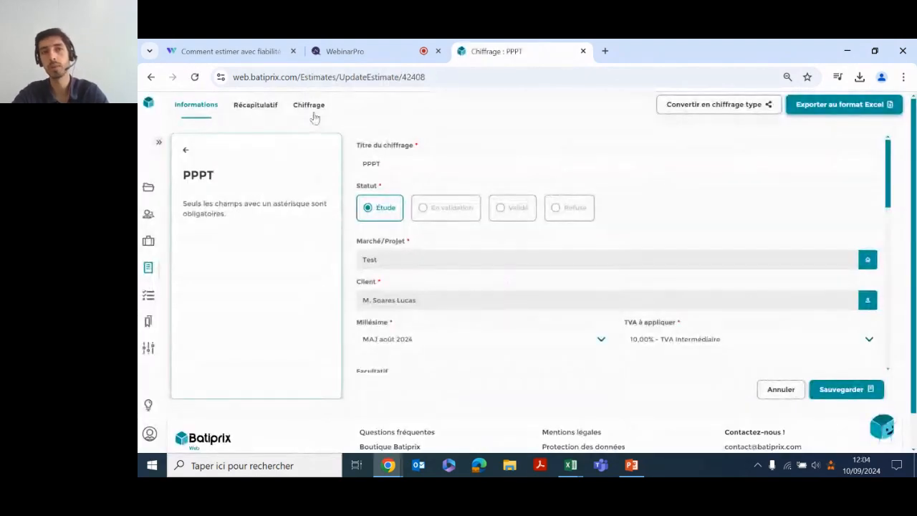
{"action": "left_click", "coordinate": [312, 114]}
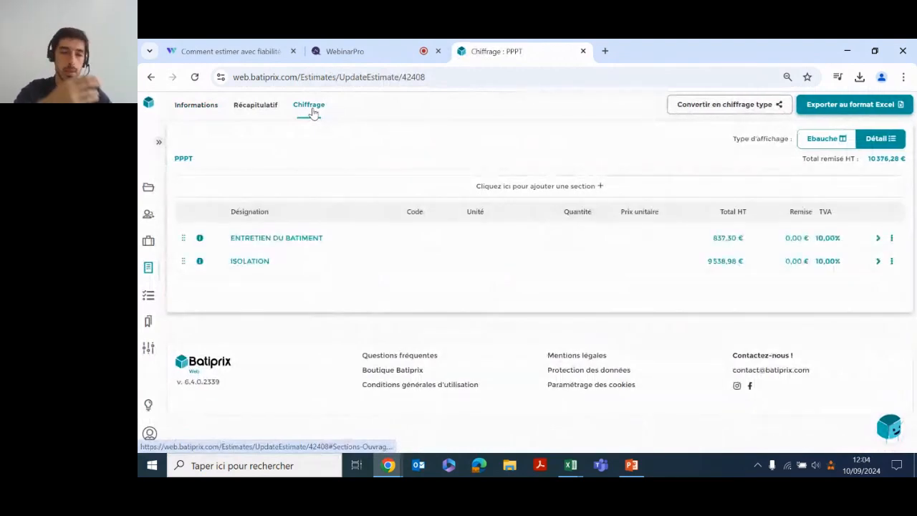
{"action": "left_click", "coordinate": [877, 262]}
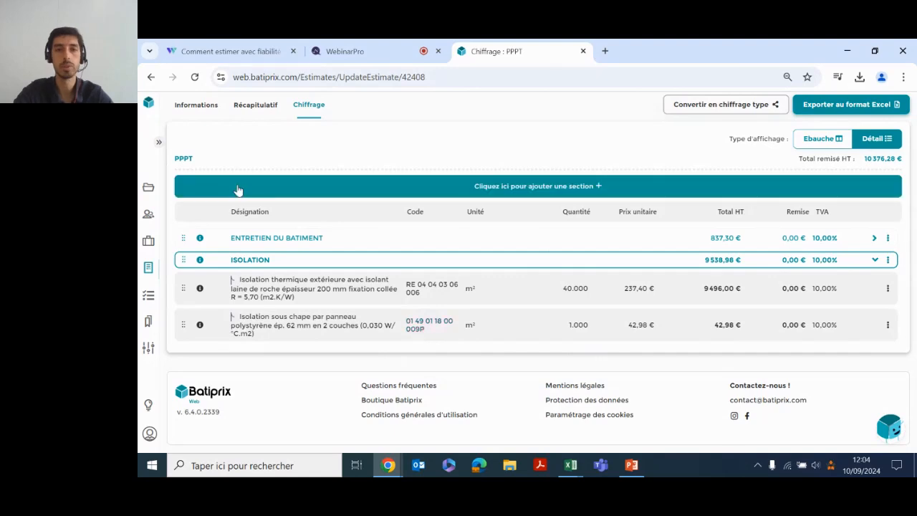
Step: Browse the nomenclature to PLATRERIE's 02.05 CLOISON ALVEOLAIRE EN PANNEAUX PREFABRIQUES works, examine them, and return to the home page
{"action": "left_click", "coordinate": [149, 106]}
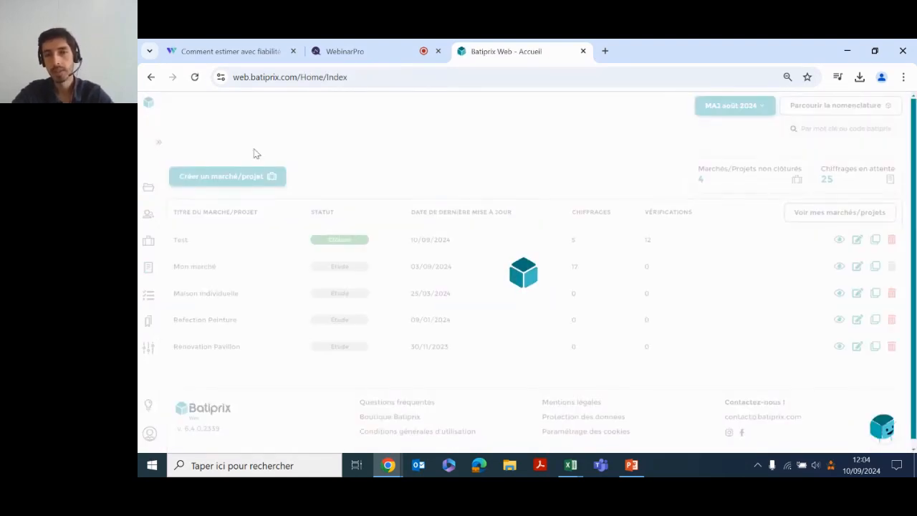
{"action": "left_click", "coordinate": [836, 105]}
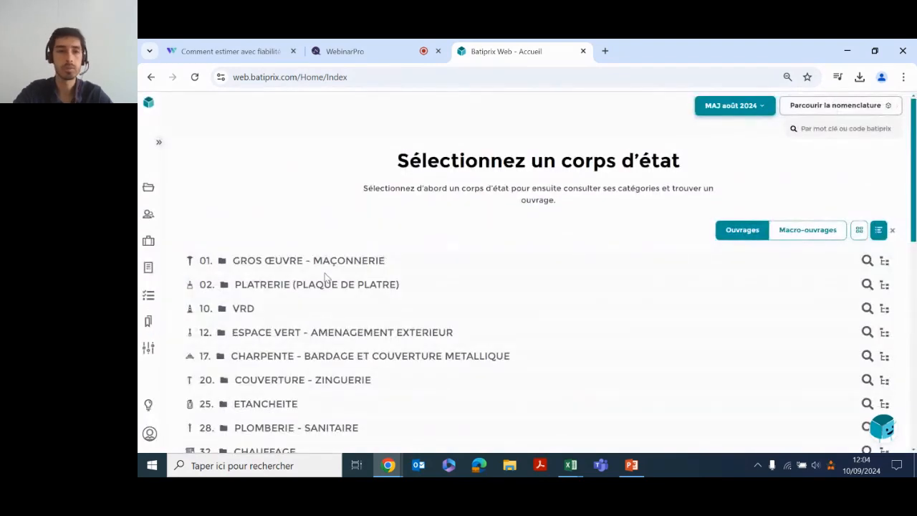
{"action": "left_click", "coordinate": [323, 285]}
{"action": "left_click", "coordinate": [318, 334]}
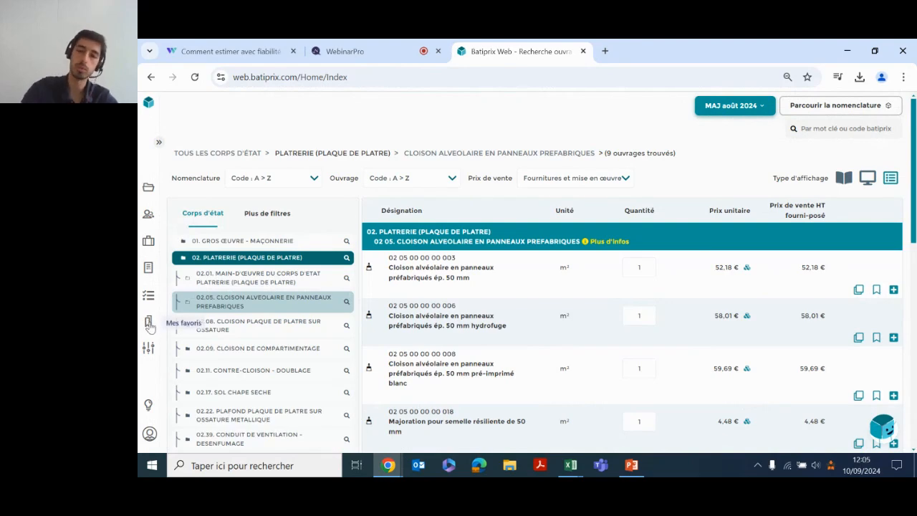
{"action": "left_click", "coordinate": [150, 105]}
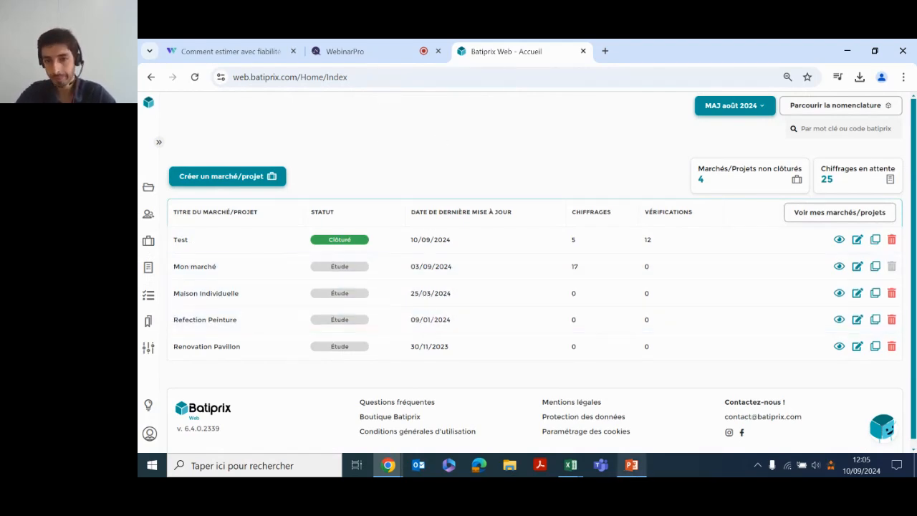
Step: Switch to the PowerPoint presentation and start the slide show from slide 13, Contactez-moi !
{"action": "left_click", "coordinate": [631, 465]}
{"action": "left_click", "coordinate": [188, 402]}
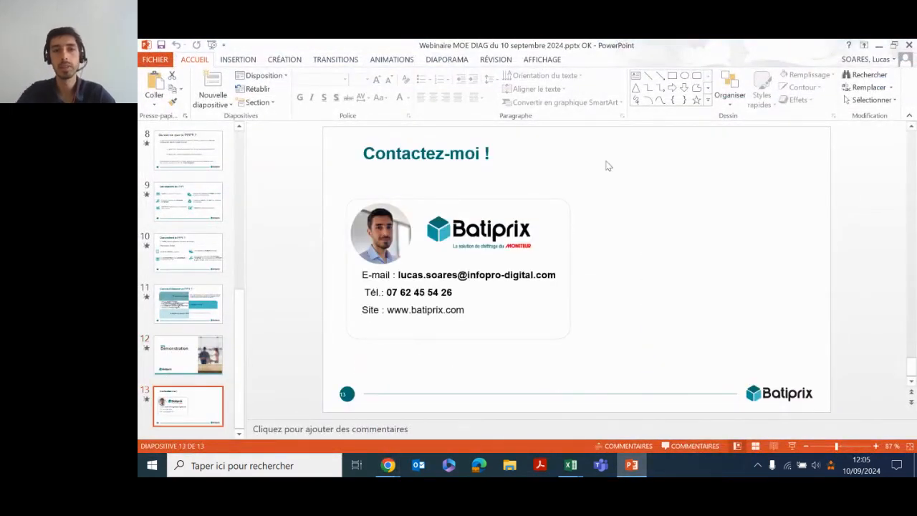
{"action": "left_click", "coordinate": [792, 445]}
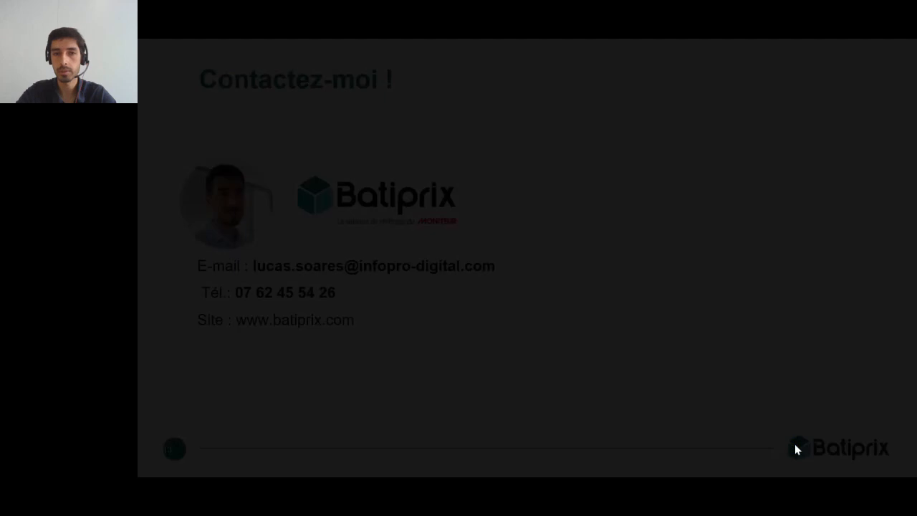